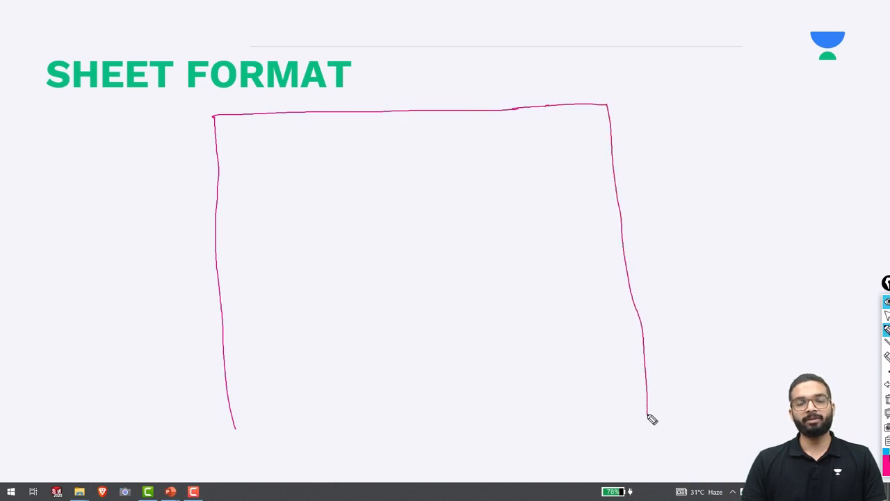
# Draw the outer and inner sheet borders on the SHEET FORMAT slide with the pen.
pyautogui.moveTo(236, 430); pyautogui.dragTo(649, 417)
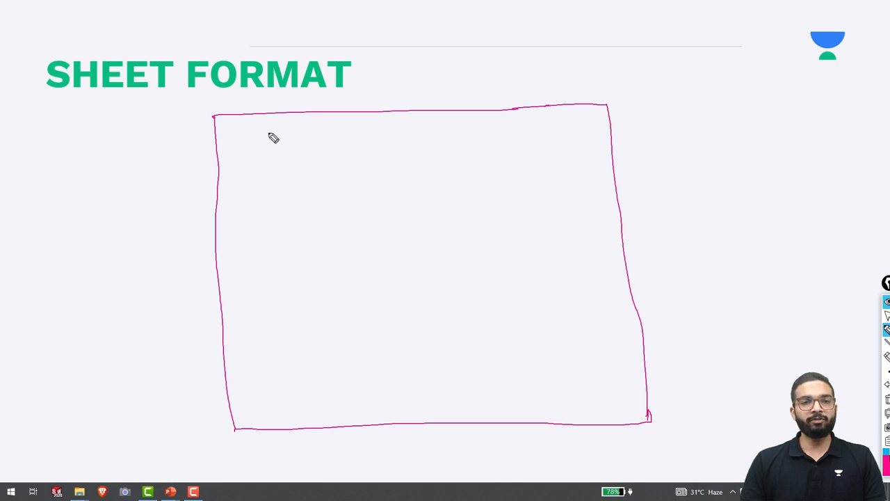
pyautogui.moveTo(226, 127)
pyautogui.mouseDown()
pyautogui.moveTo(231, 317)
pyautogui.moveTo(246, 395)
pyautogui.mouseUp()
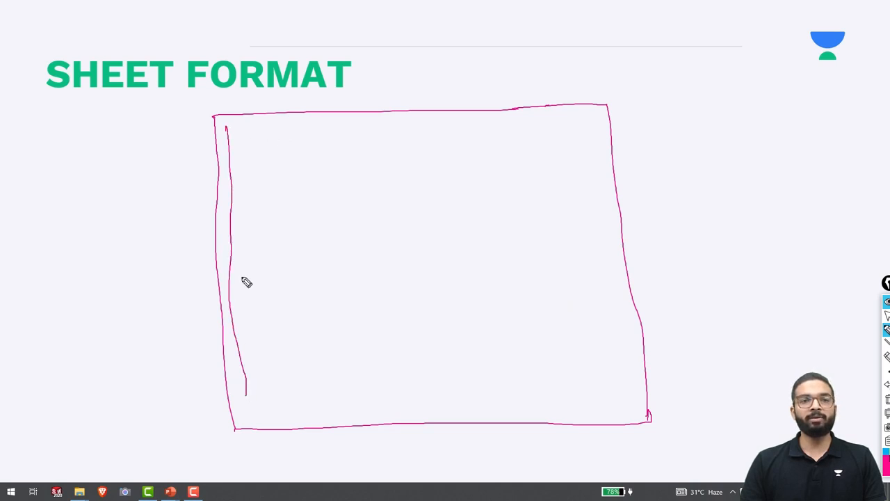
pyautogui.moveTo(225, 127)
pyautogui.mouseDown()
pyautogui.moveTo(562, 121)
pyautogui.moveTo(598, 207)
pyautogui.moveTo(620, 369)
pyautogui.mouseUp()
pyautogui.moveTo(257, 389)
pyautogui.mouseDown()
pyautogui.moveTo(255, 421)
pyautogui.moveTo(640, 416)
pyautogui.mouseUp()
pyautogui.moveTo(620, 367); pyautogui.dragTo(631, 417)
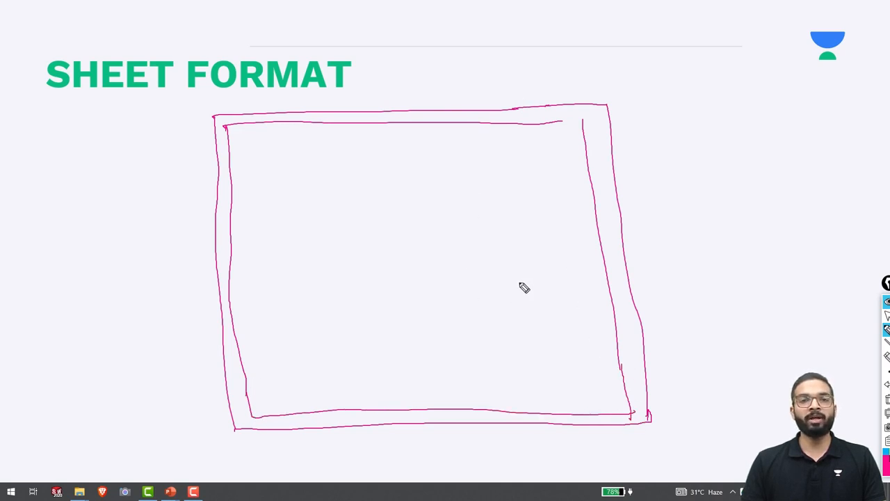
# Sketch a title block in the bottom-right corner and rule its rows.
pyautogui.moveTo(469, 337); pyautogui.dragTo(480, 407)
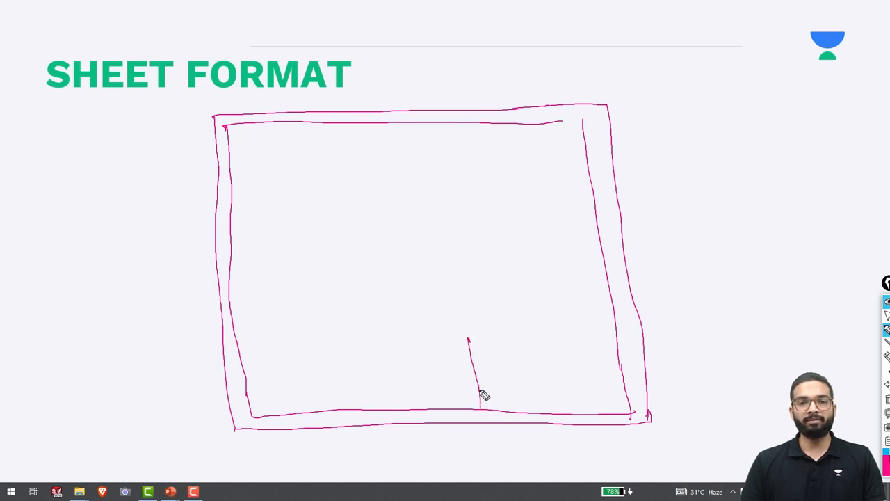
pyautogui.moveTo(469, 337); pyautogui.dragTo(611, 326)
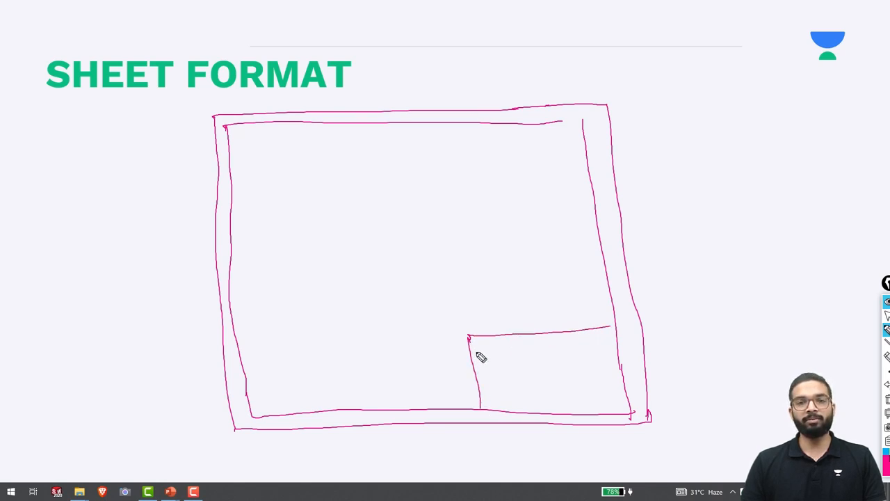
pyautogui.moveTo(472, 352); pyautogui.dragTo(607, 346)
pyautogui.moveTo(476, 367); pyautogui.dragTo(595, 362)
pyautogui.moveTo(476, 386); pyautogui.dragTo(602, 376)
pyautogui.moveTo(491, 401); pyautogui.dragTo(604, 393)
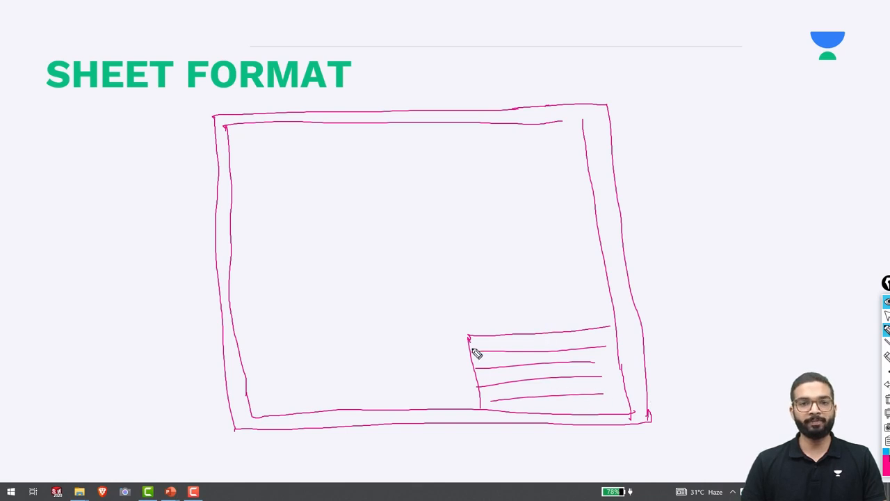
# Label the title-block rows, including Des and Mat, then erase all the ink.
pyautogui.moveTo(480, 342)
pyautogui.mouseDown()
pyautogui.moveTo(492, 353)
pyautogui.moveTo(578, 343)
pyautogui.mouseUp()
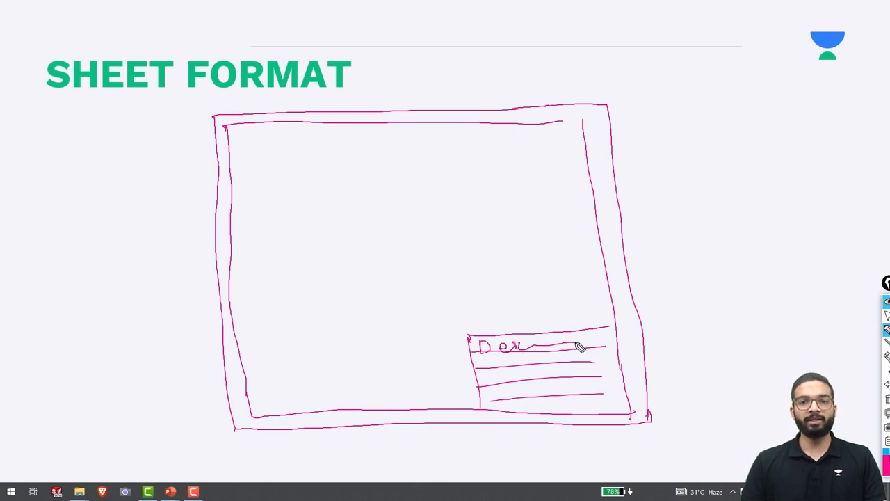
pyautogui.moveTo(482, 366); pyautogui.dragTo(520, 359)
pyautogui.moveTo(527, 353)
pyautogui.mouseDown()
pyautogui.moveTo(529, 367)
pyautogui.moveTo(536, 358)
pyautogui.mouseUp()
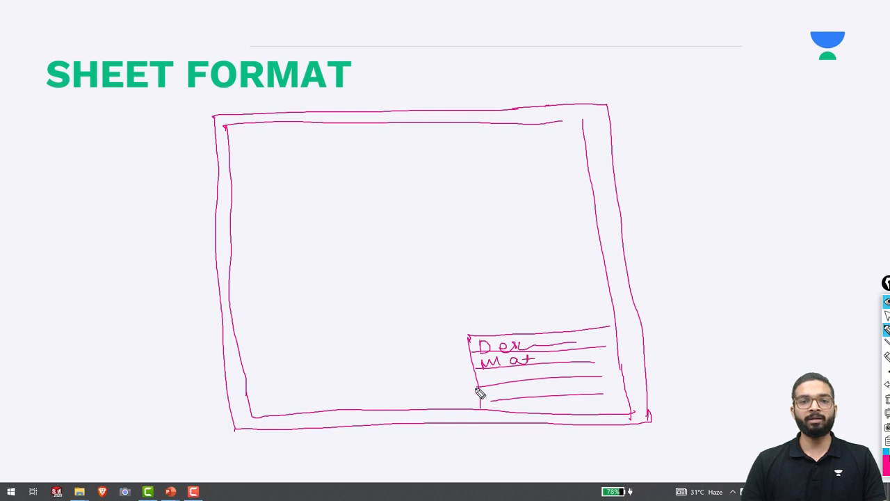
pyautogui.moveTo(486, 372); pyautogui.dragTo(487, 385)
pyautogui.moveTo(485, 372)
pyautogui.mouseDown()
pyautogui.moveTo(495, 371)
pyautogui.moveTo(499, 385)
pyautogui.mouseUp()
pyautogui.moveTo(515, 376); pyautogui.dragTo(535, 374)
pyautogui.moveTo(487, 400)
pyautogui.mouseDown()
pyautogui.moveTo(553, 393)
pyautogui.moveTo(539, 414)
pyautogui.moveTo(607, 403)
pyautogui.mouseUp()
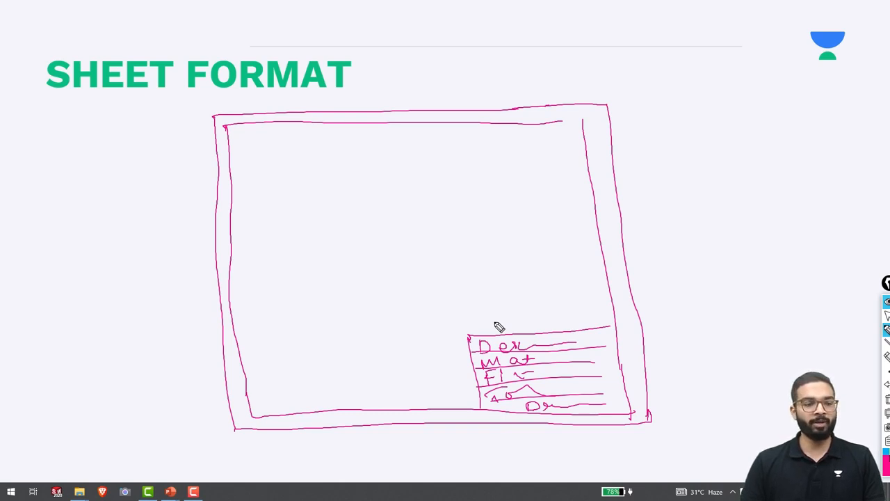
pyautogui.hotkey('ctrl', 'shift', '7')
pyautogui.hotkey('ctrl', 'shift', '2')
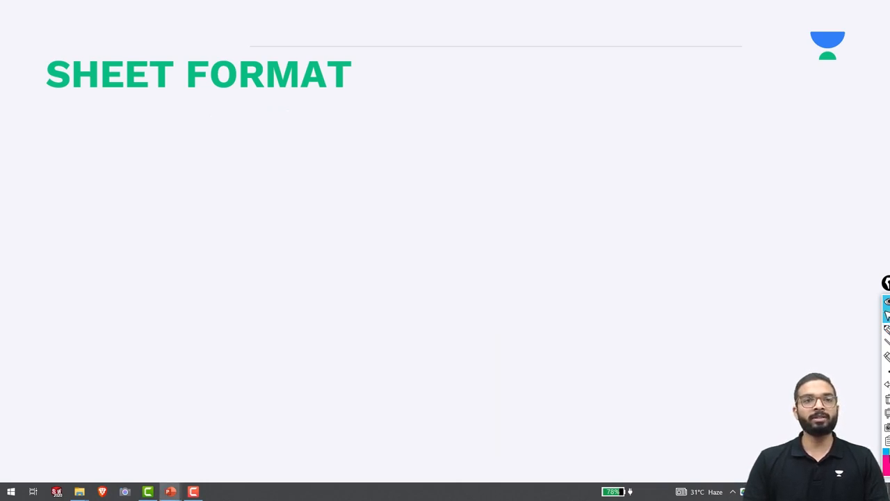
# On the SHEET TEMPLATE slide, sketch a rectangular sheet outline with the pen.
pyautogui.press('Right')
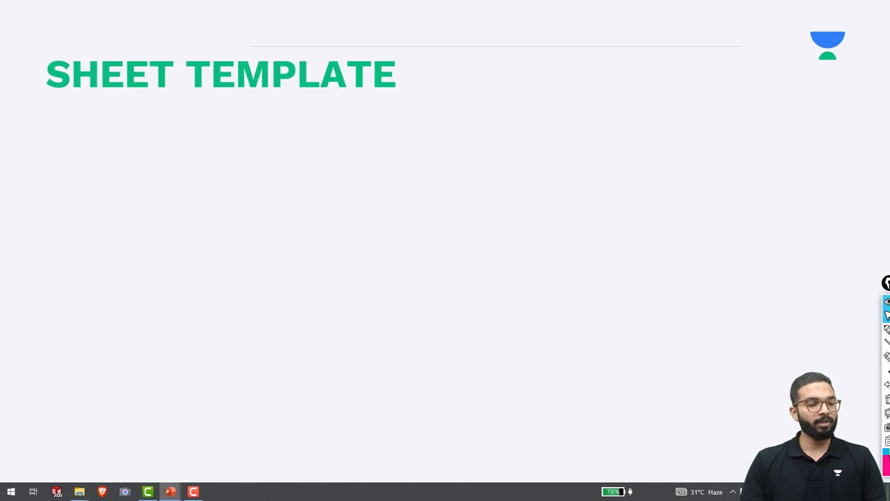
pyautogui.click(887, 329)
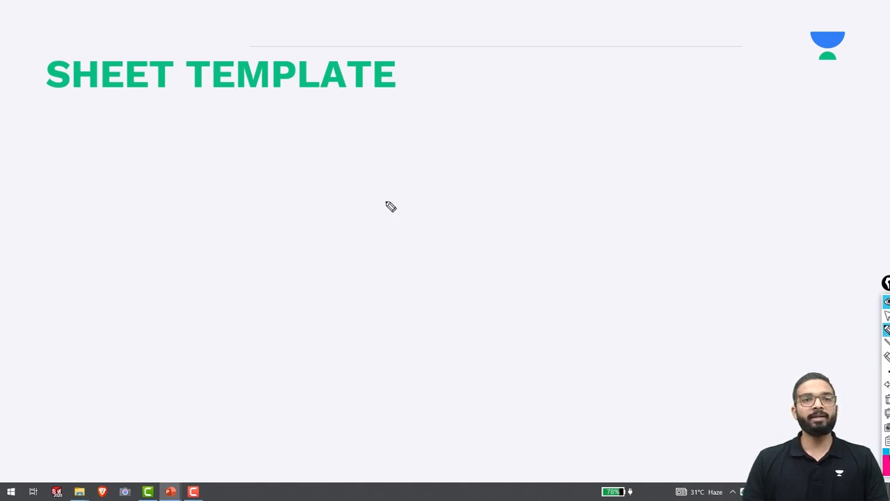
pyautogui.moveTo(191, 129); pyautogui.dragTo(206, 409)
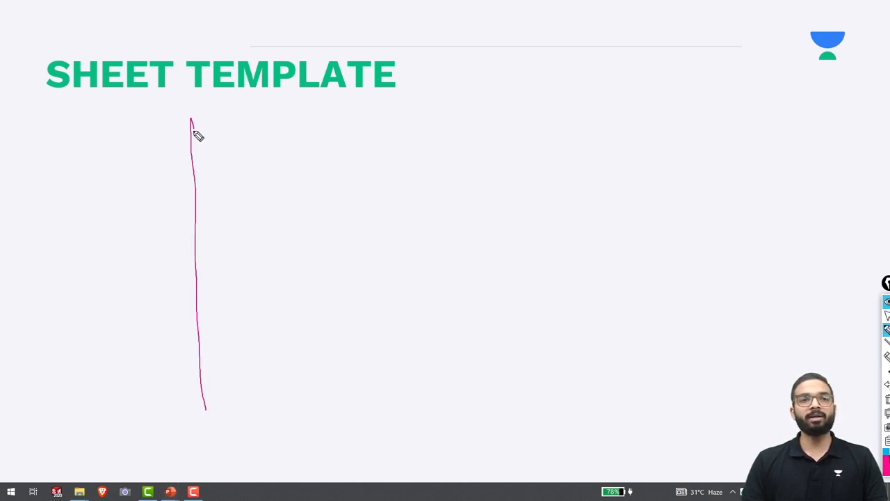
pyautogui.moveTo(187, 119)
pyautogui.mouseDown()
pyautogui.moveTo(541, 105)
pyautogui.moveTo(570, 174)
pyautogui.moveTo(604, 379)
pyautogui.mouseUp()
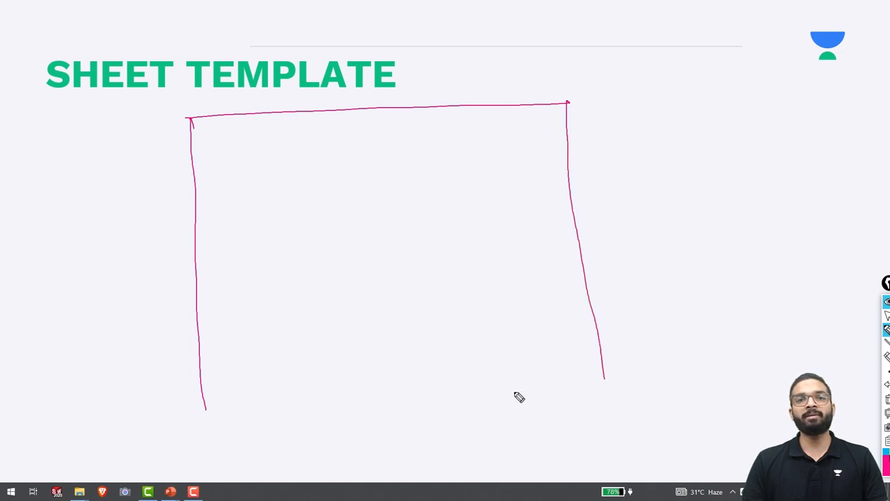
pyautogui.moveTo(206, 410); pyautogui.dragTo(600, 401)
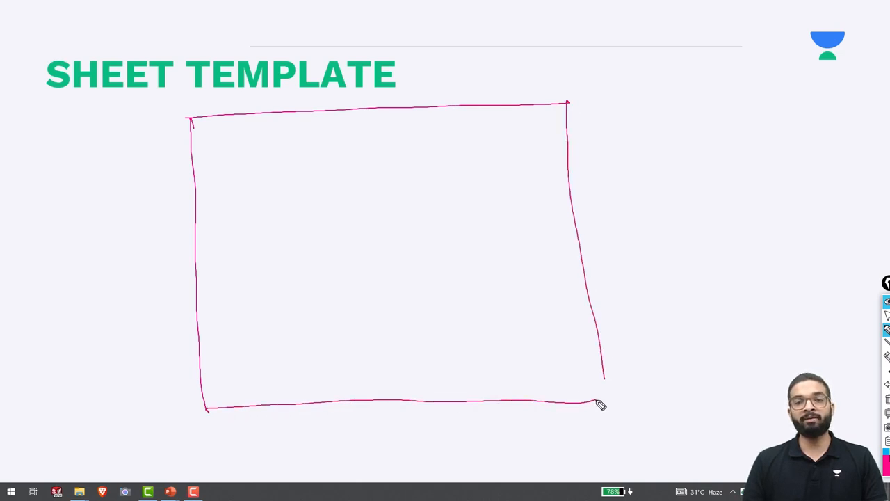
pyautogui.moveTo(604, 370); pyautogui.dragTo(605, 400)
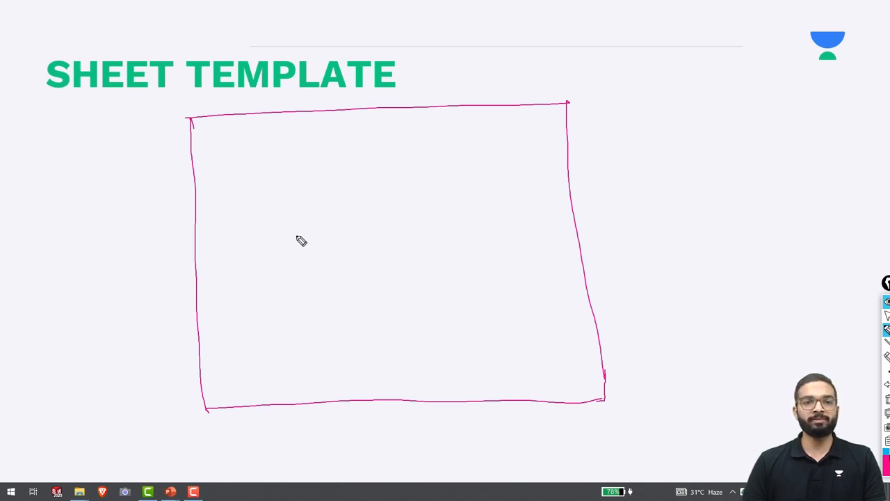
# Write FV, TV and RHSV view labels inside the outline, with dashes beside them.
pyautogui.moveTo(295, 338)
pyautogui.mouseDown()
pyautogui.moveTo(292, 327)
pyautogui.moveTo(317, 317)
pyautogui.mouseUp()
pyautogui.moveTo(308, 326); pyautogui.dragTo(292, 335)
pyautogui.moveTo(321, 320); pyautogui.dragTo(336, 318)
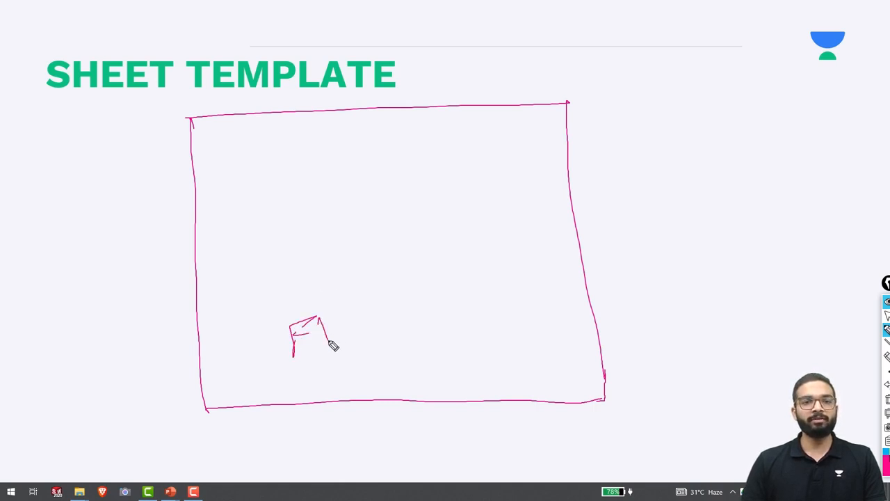
pyautogui.moveTo(278, 185)
pyautogui.mouseDown()
pyautogui.moveTo(303, 182)
pyautogui.moveTo(295, 208)
pyautogui.mouseUp()
pyautogui.moveTo(311, 188); pyautogui.dragTo(324, 185)
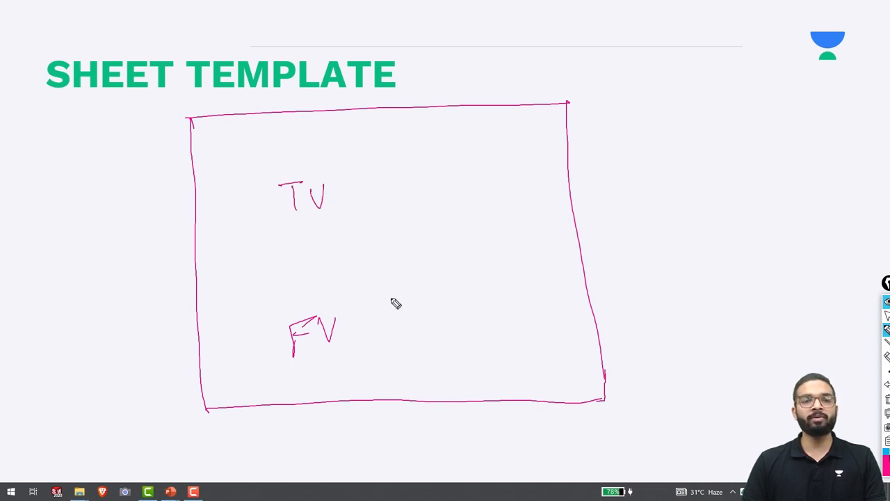
pyautogui.moveTo(393, 294); pyautogui.dragTo(435, 316)
pyautogui.moveTo(456, 288)
pyautogui.mouseDown()
pyautogui.moveTo(449, 310)
pyautogui.moveTo(491, 281)
pyautogui.mouseUp()
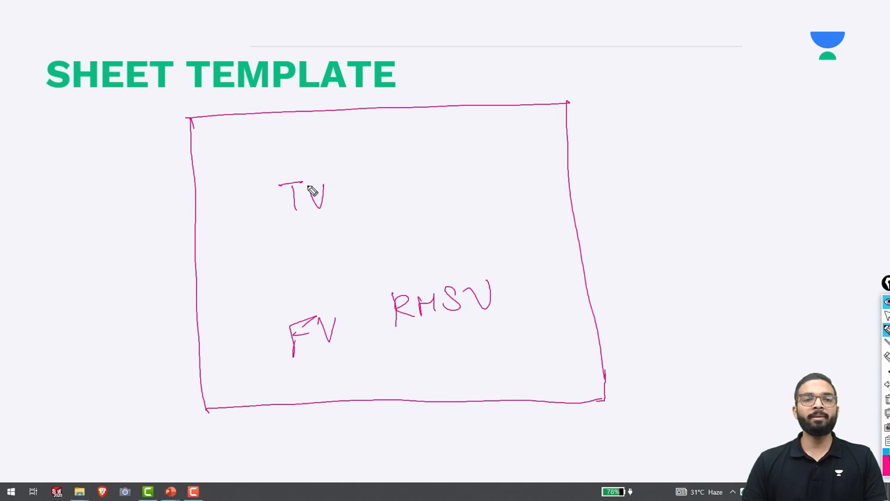
pyautogui.moveTo(254, 219); pyautogui.dragTo(278, 208)
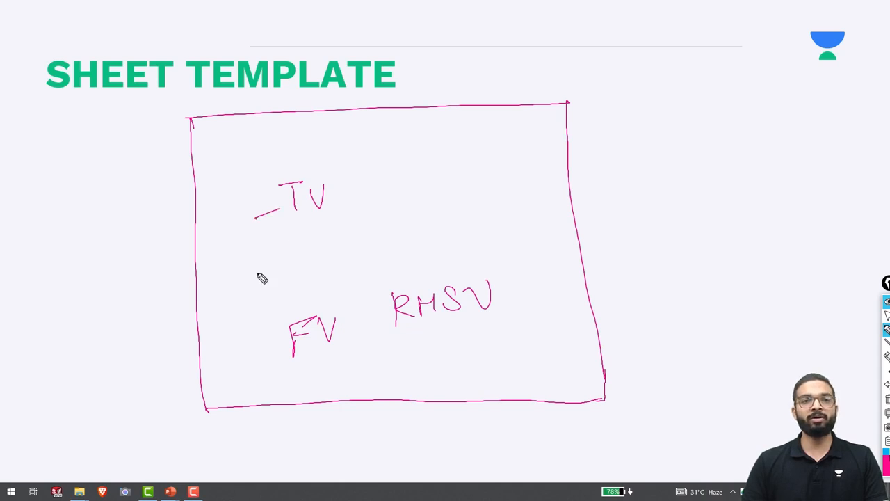
pyautogui.moveTo(245, 341); pyautogui.dragTo(264, 324)
pyautogui.moveTo(349, 317); pyautogui.dragTo(373, 306)
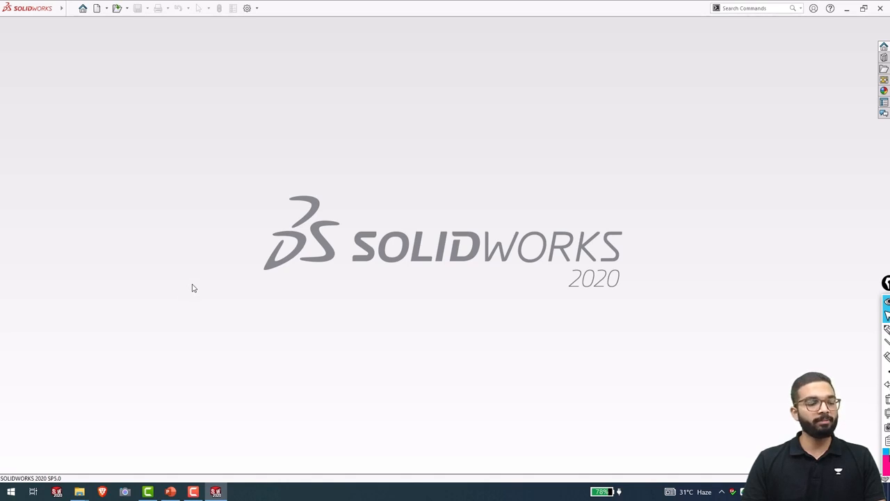
# Create a new drawing on an A4 (ANSI) Landscape sheet with no sheet format displayed.
pyautogui.hotkey('ctrl', 'n')
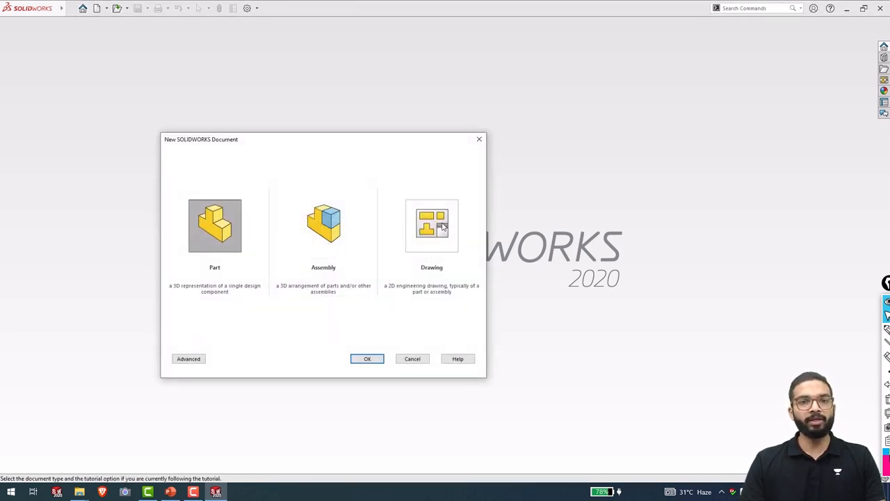
pyautogui.doubleClick(432, 225)
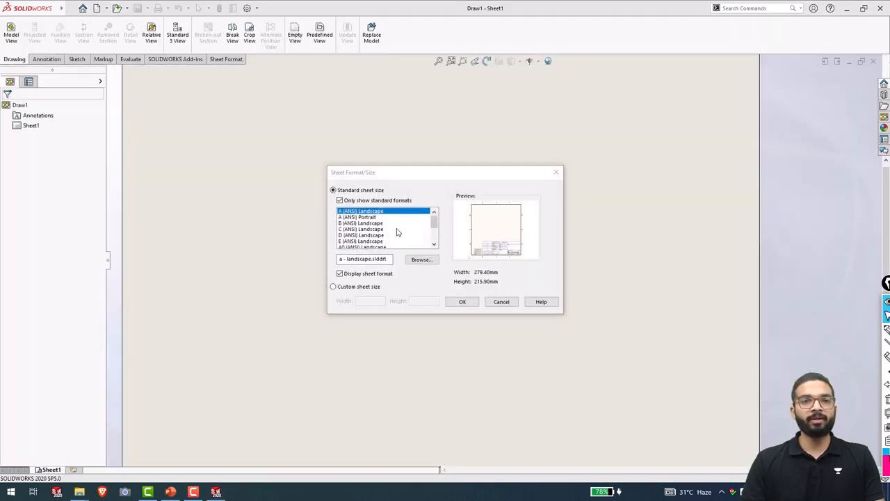
pyautogui.scroll(-3, 379, 236)
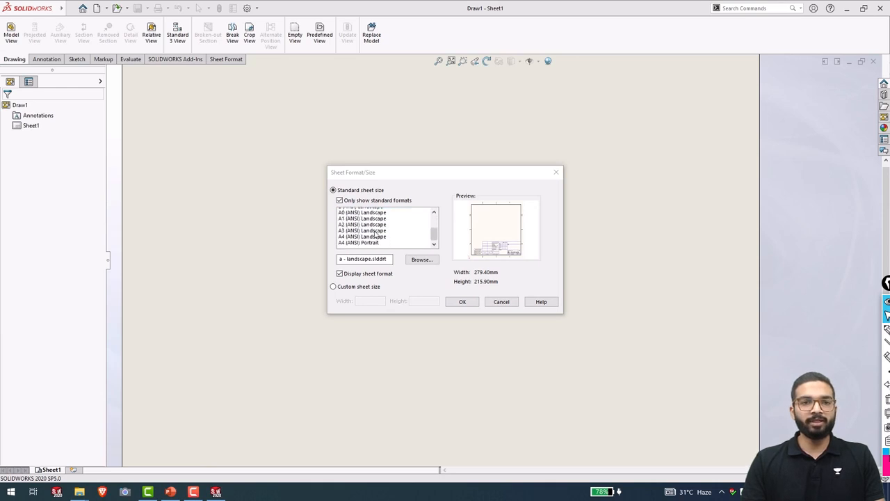
pyautogui.scroll(3, 375, 237)
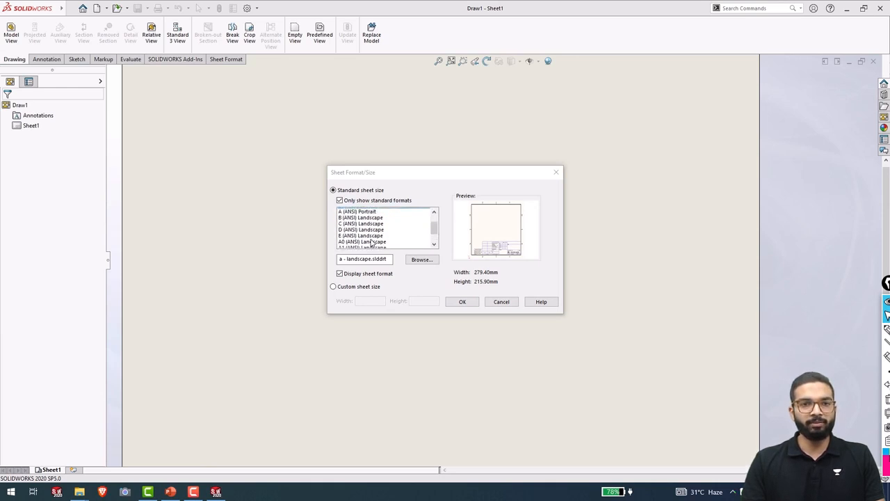
pyautogui.scroll(-3, 372, 243)
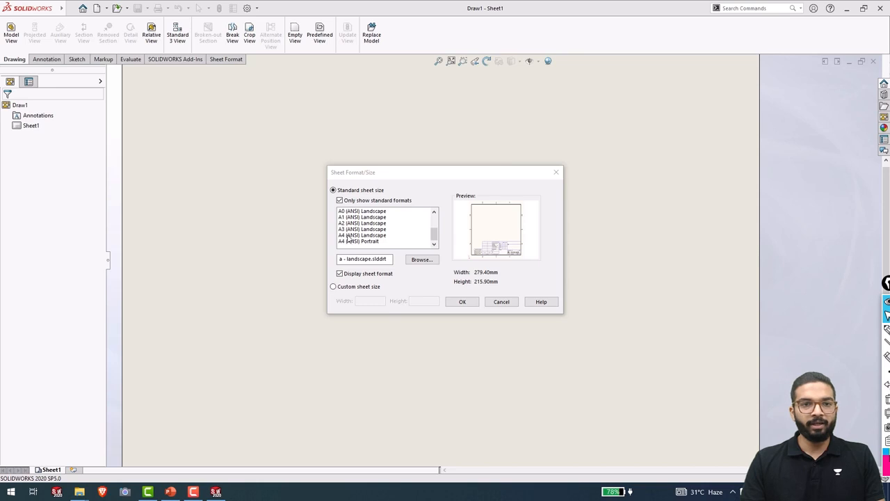
pyautogui.click(348, 236)
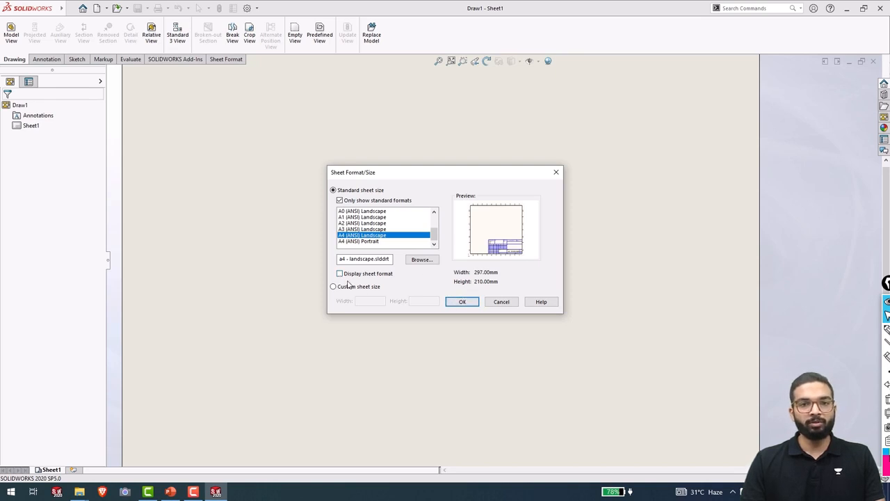
pyautogui.click(460, 302)
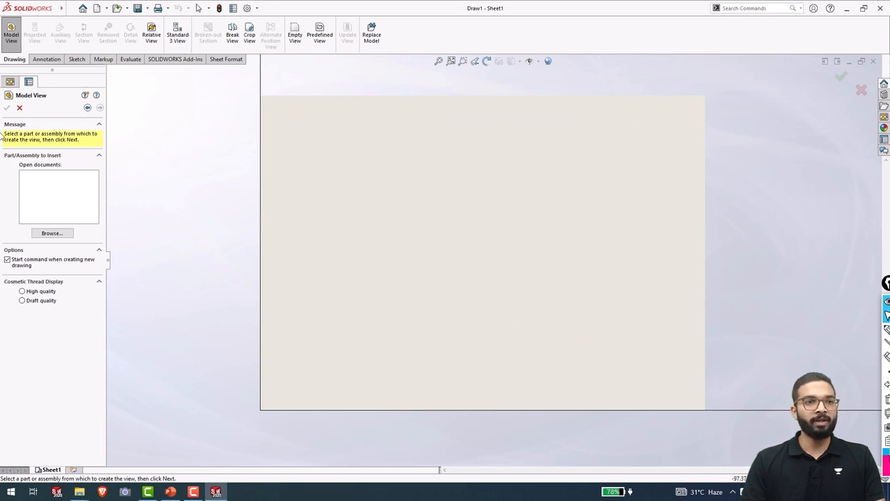
# Cancel the model view insertion and put Sheet1 into Edit Sheet Format mode.
pyautogui.click(19, 108)
pyautogui.moveTo(36, 128); pyautogui.dragTo(333, 172)
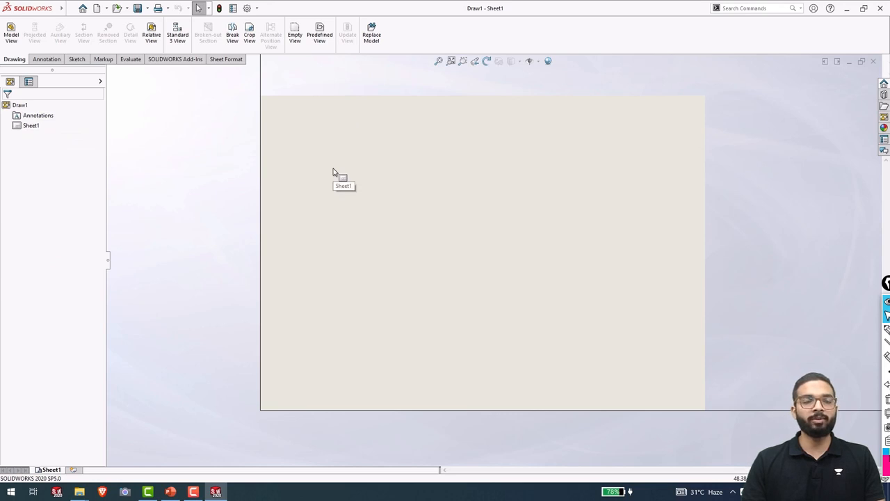
pyautogui.moveTo(333, 172)
pyautogui.mouseDown()
pyautogui.moveTo(368, 221)
pyautogui.moveTo(346, 223)
pyautogui.moveTo(448, 329)
pyautogui.mouseUp()
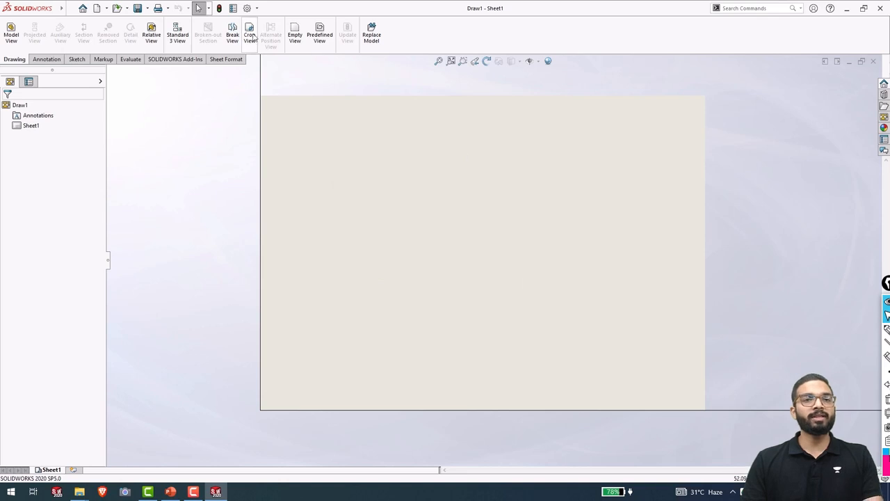
pyautogui.click(226, 59)
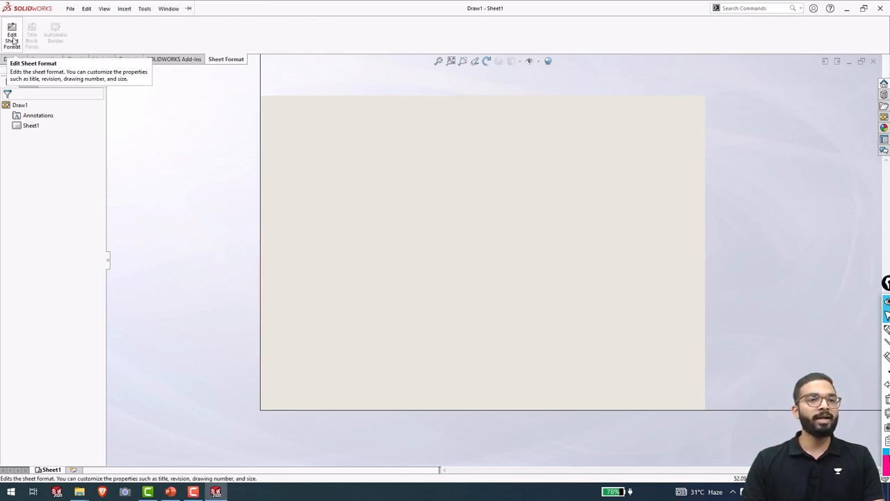
pyautogui.rightClick(394, 174)
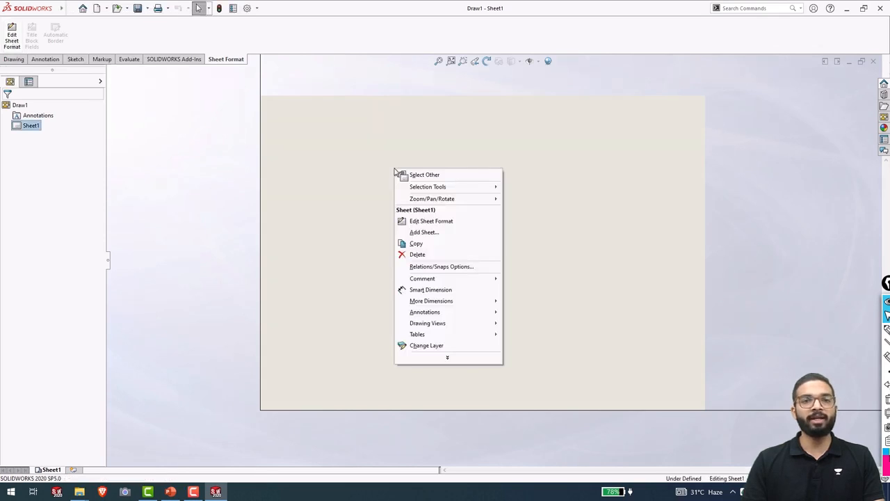
pyautogui.click(430, 221)
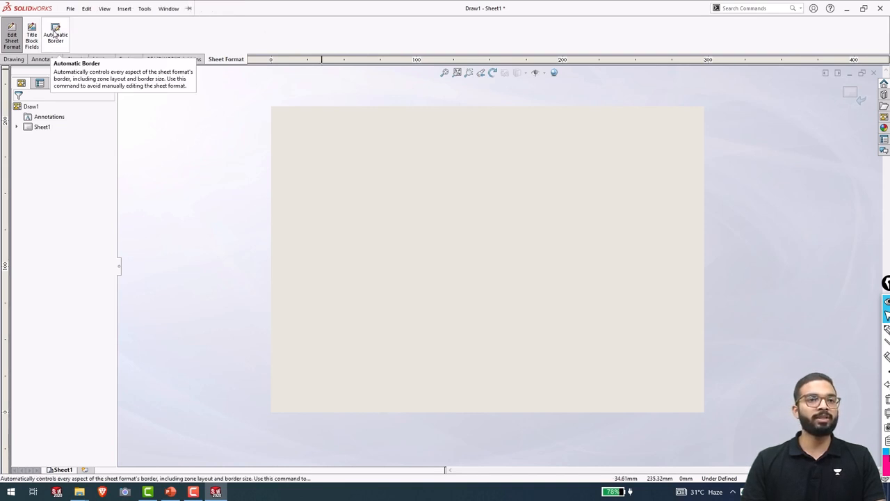
# Start an Automatic Border and set the zone distribution to 50mm from centre.
pyautogui.click(54, 34)
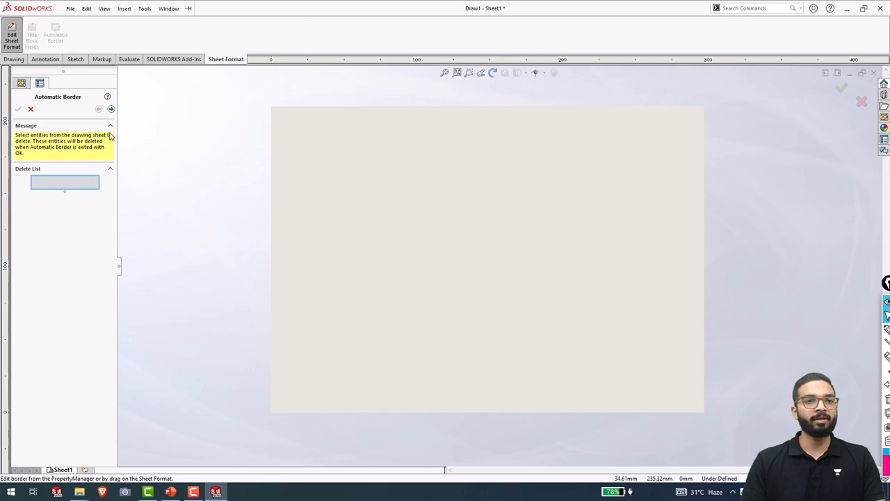
pyautogui.click(110, 109)
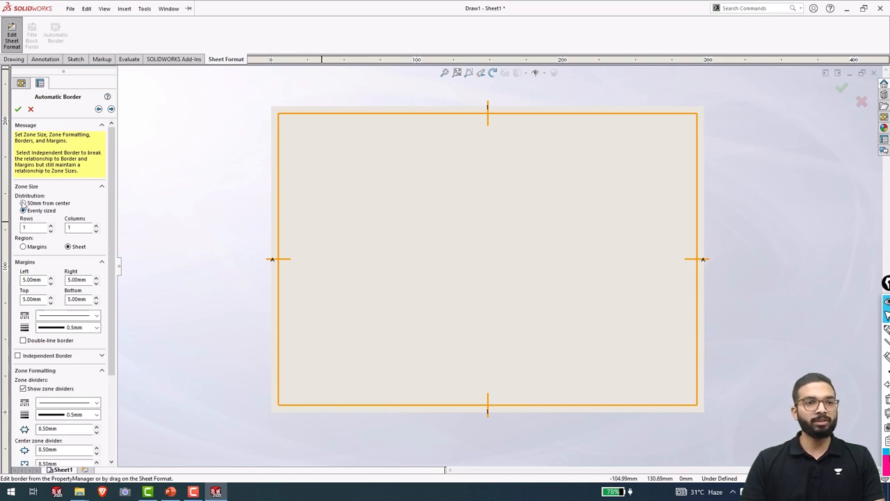
pyautogui.click(23, 203)
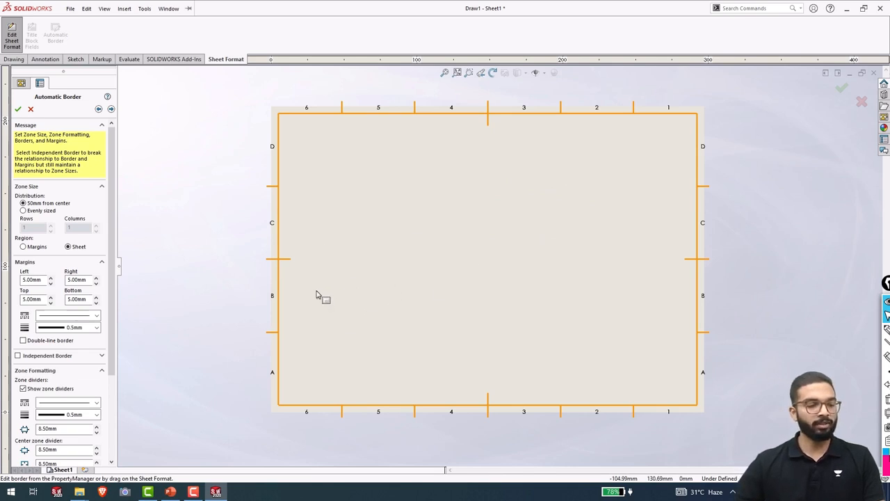
pyautogui.moveTo(319, 272)
pyautogui.mouseDown()
pyautogui.moveTo(314, 327)
pyautogui.moveTo(387, 309)
pyautogui.moveTo(306, 321)
pyautogui.mouseUp()
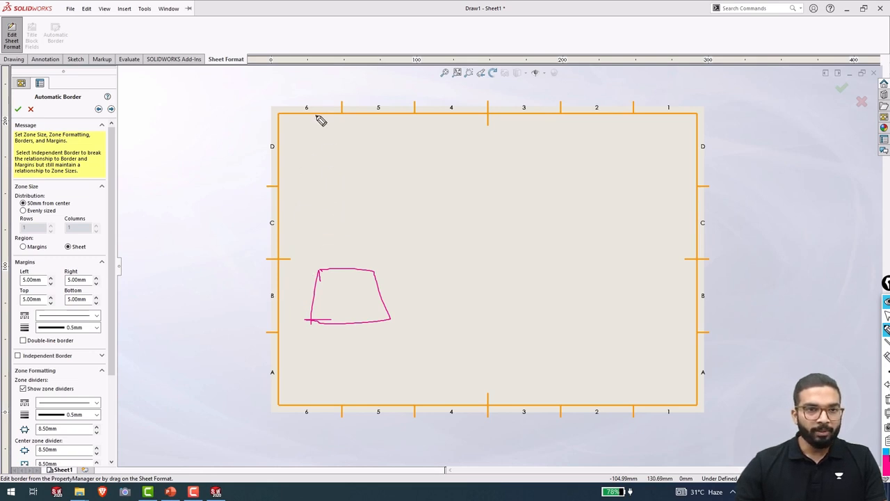
pyautogui.moveTo(317, 117)
pyautogui.mouseDown()
pyautogui.moveTo(298, 304)
pyautogui.moveTo(283, 302)
pyautogui.moveTo(303, 300)
pyautogui.mouseUp()
pyautogui.moveTo(156, 346); pyautogui.dragTo(154, 373)
pyautogui.moveTo(199, 340); pyautogui.dragTo(182, 361)
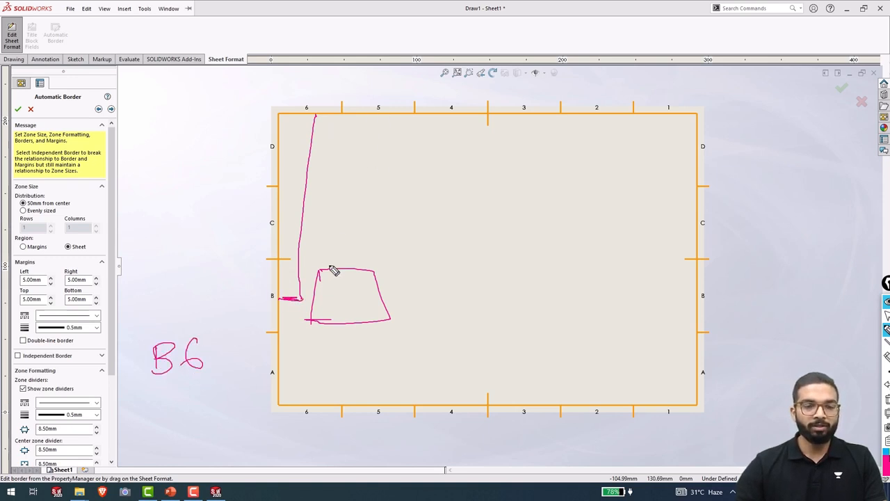
pyautogui.moveTo(375, 113); pyautogui.dragTo(365, 278)
pyautogui.moveTo(216, 340); pyautogui.dragTo(218, 365)
pyautogui.moveTo(214, 337)
pyautogui.mouseDown()
pyautogui.moveTo(223, 347)
pyautogui.moveTo(216, 364)
pyautogui.mouseUp()
pyautogui.moveTo(247, 337)
pyautogui.mouseDown()
pyautogui.moveTo(264, 332)
pyautogui.moveTo(241, 361)
pyautogui.mouseUp()
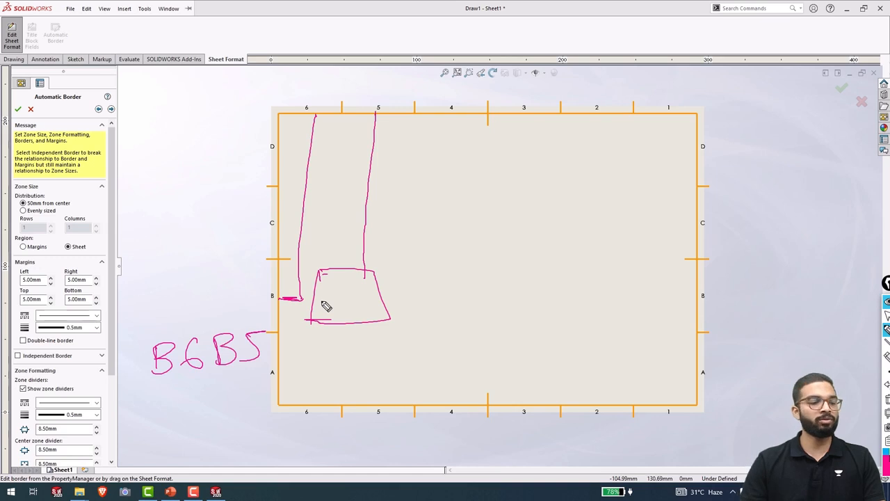
pyautogui.hotkey('ctrl', 'shift', '7')
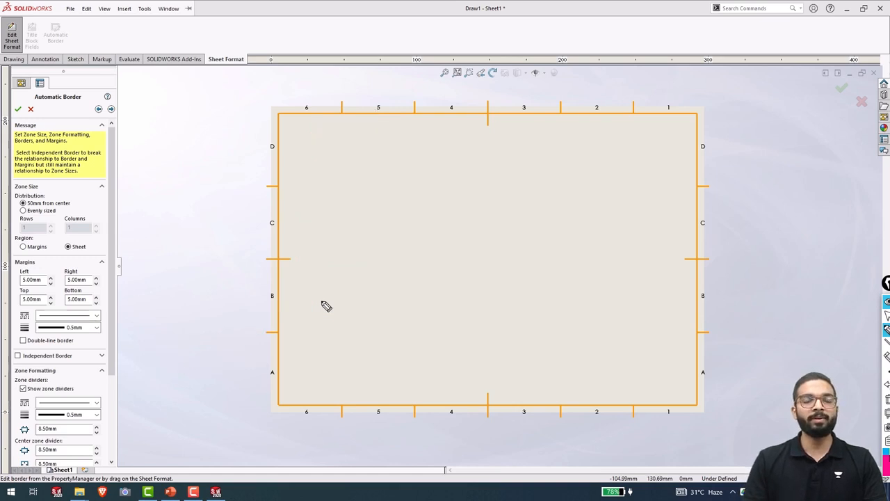
pyautogui.hotkey('ctrl', 'shift', '1')
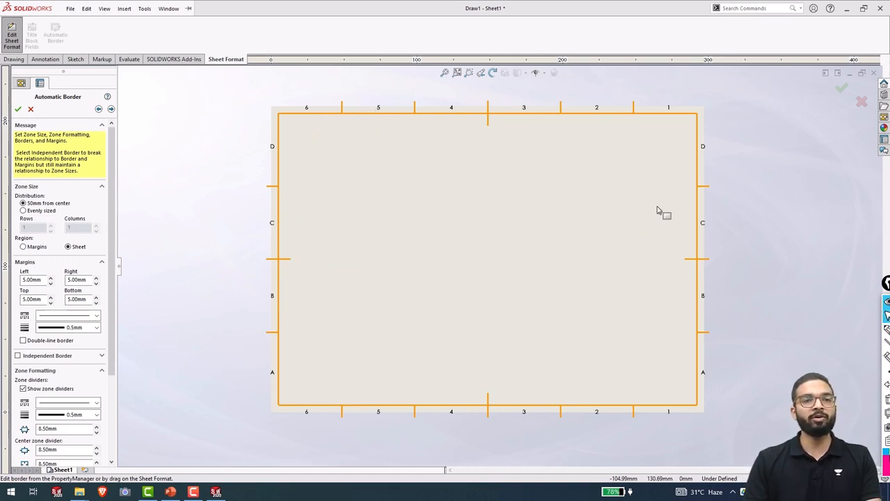
pyautogui.click(23, 211)
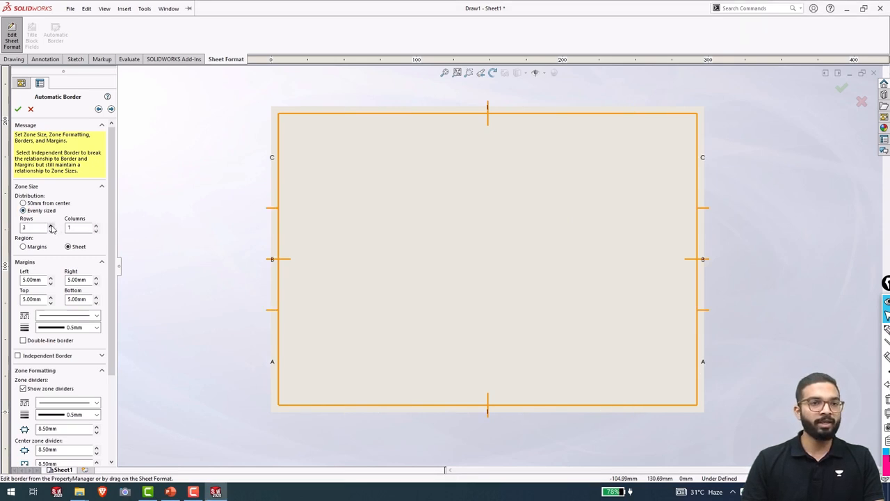
pyautogui.click(50, 226)
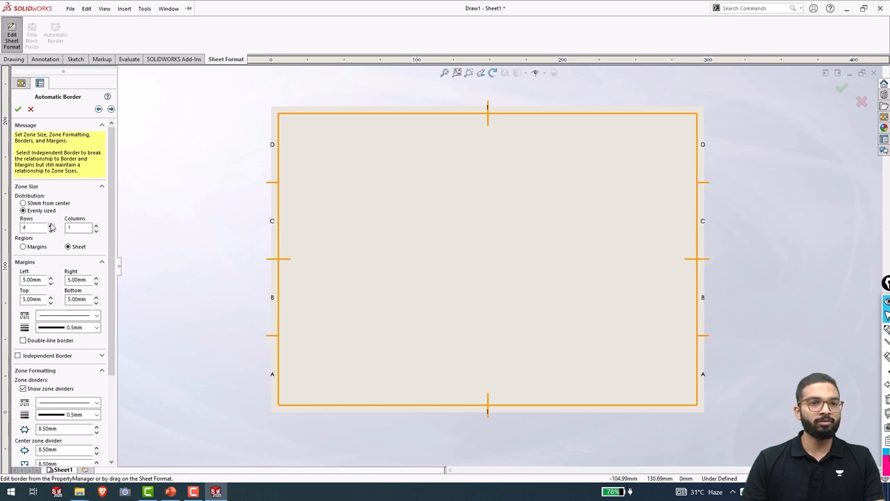
pyautogui.click(96, 225)
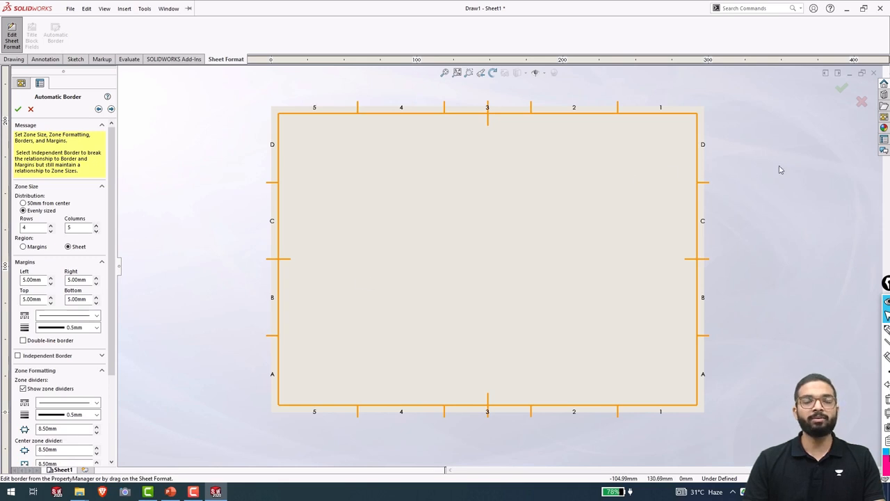
pyautogui.click(96, 232)
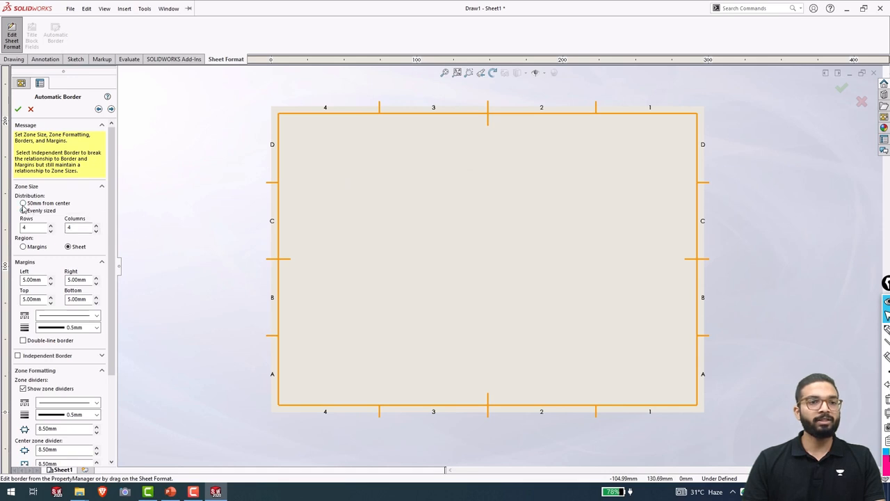
pyautogui.click(23, 204)
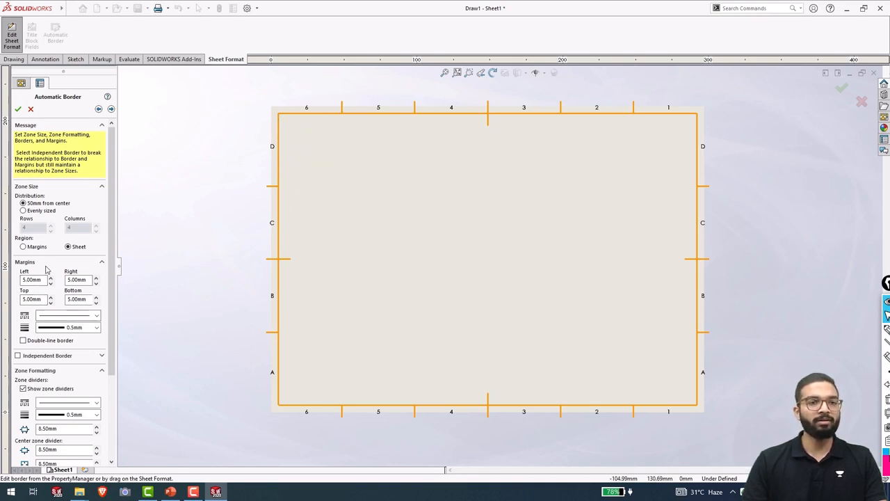
pyautogui.scroll(-3, 113, 360)
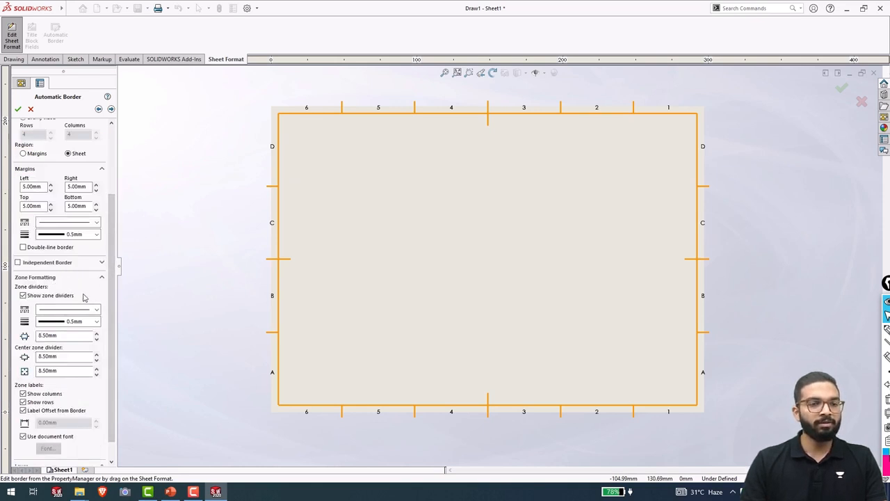
# Set the zone divider length in Zone Formatting to 5mm.
pyautogui.doubleClick(55, 335)
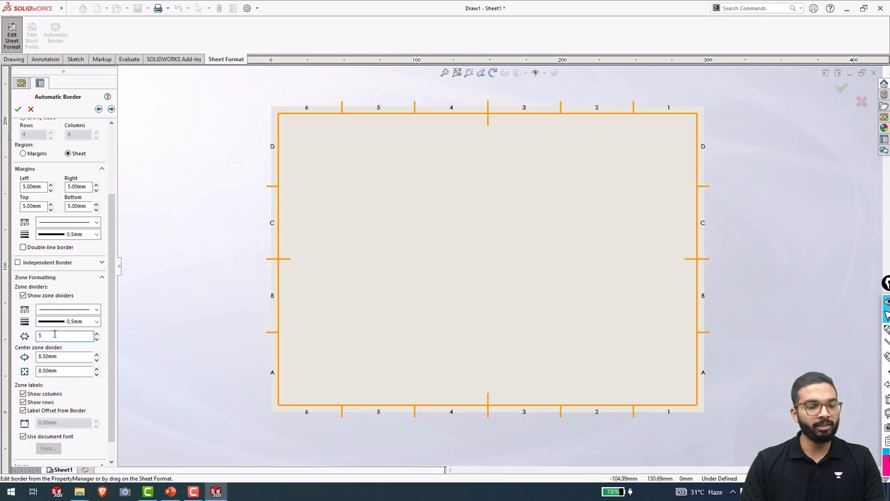
pyautogui.press('Return')
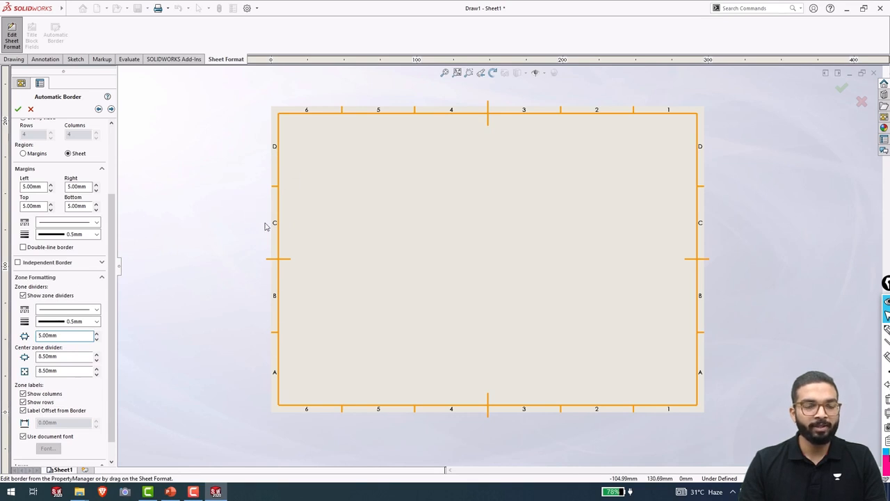
pyautogui.scroll(-2, 289, 162)
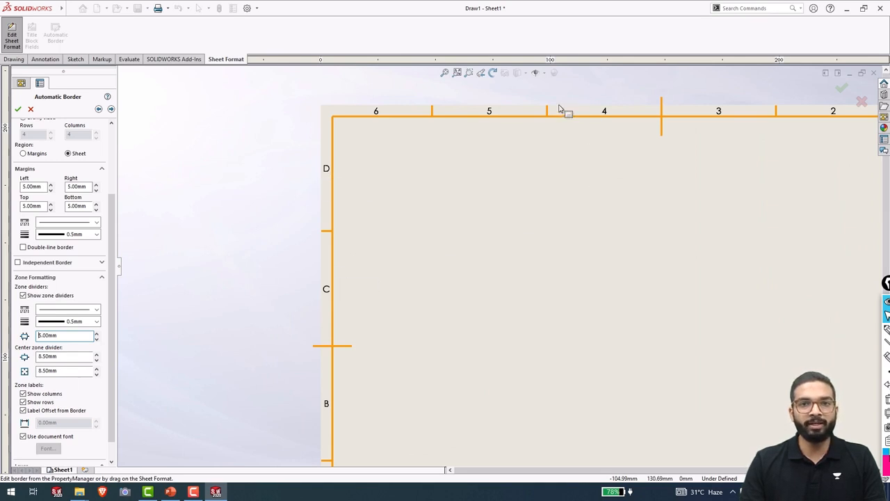
pyautogui.click(72, 337)
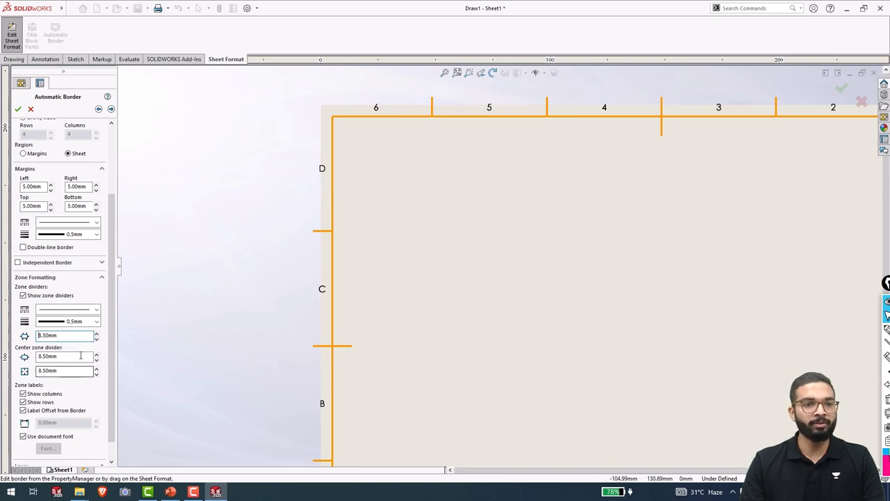
pyautogui.doubleClick(71, 336)
pyautogui.write('5')
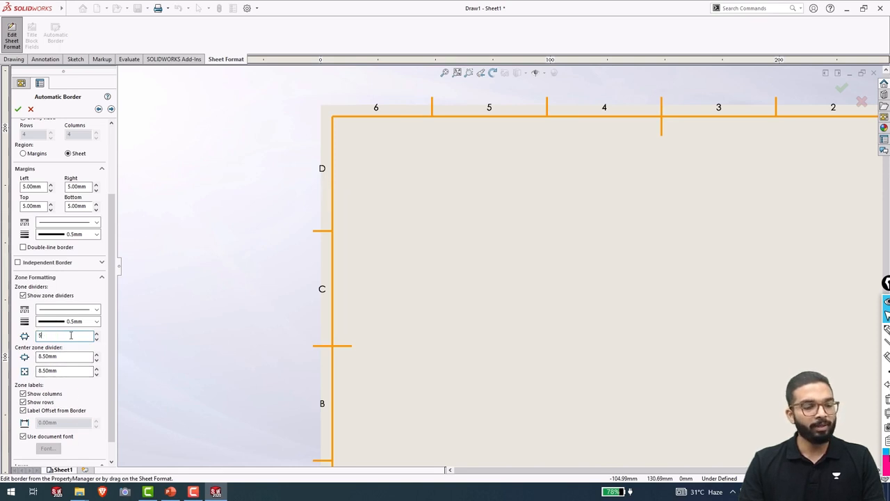
pyautogui.press('Return')
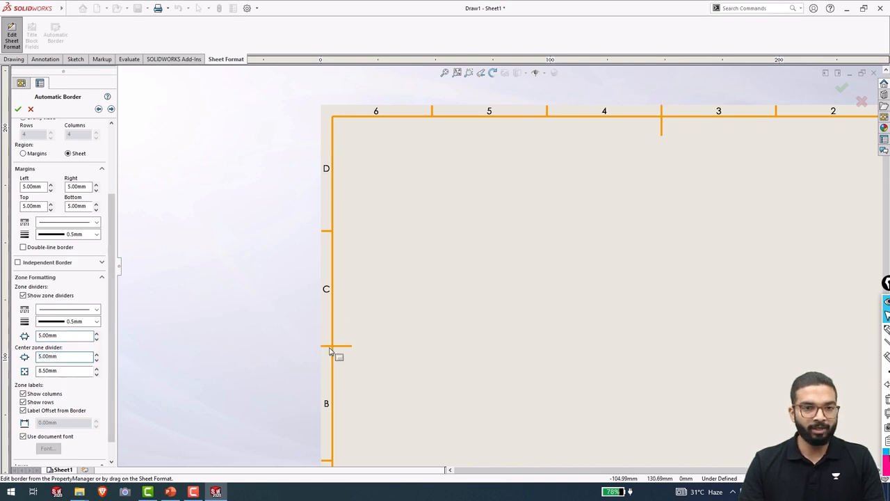
# Adjust the centre zone divider sizes so both dimensions read 5.00mm.
pyautogui.doubleClick(57, 357)
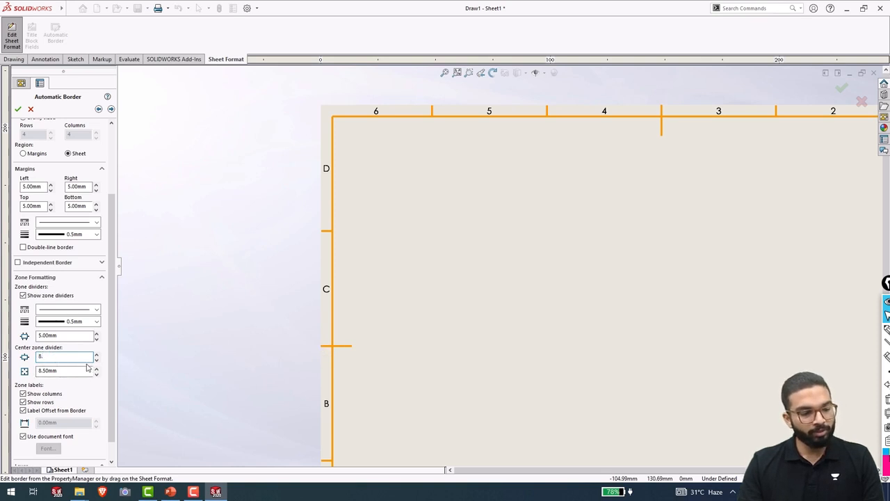
pyautogui.press('Return')
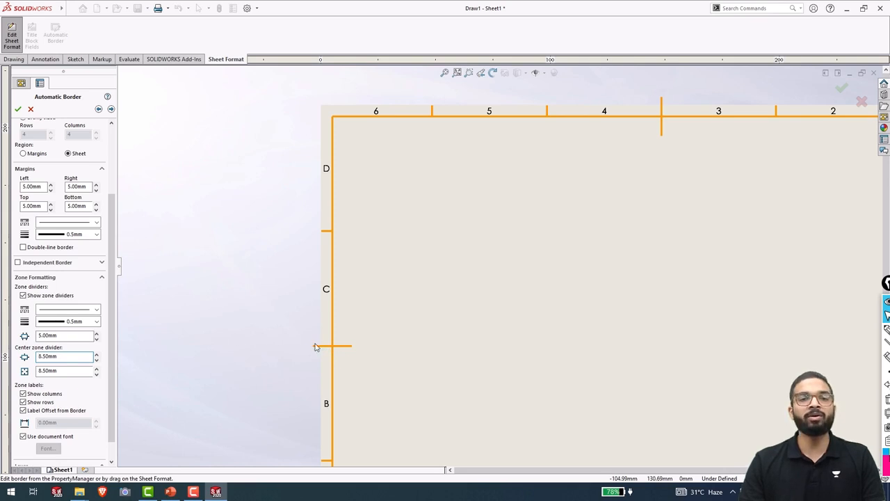
pyautogui.doubleClick(60, 356)
pyautogui.click(68, 370)
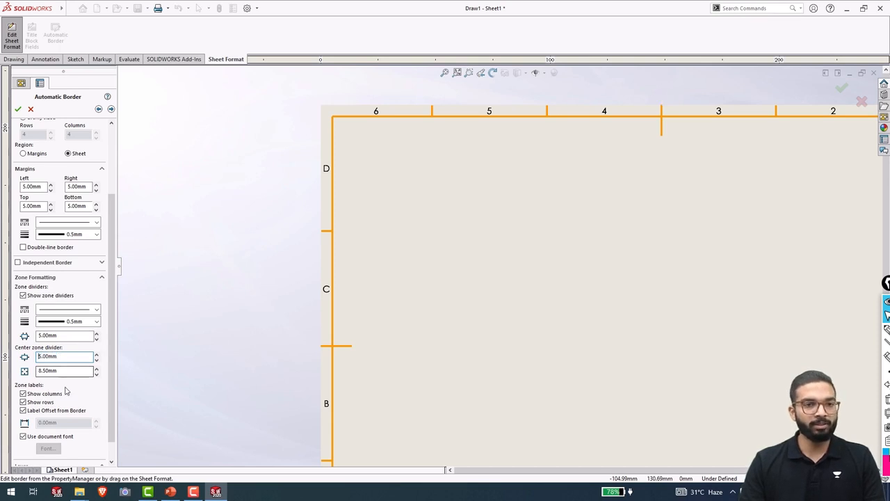
pyautogui.doubleClick(68, 371)
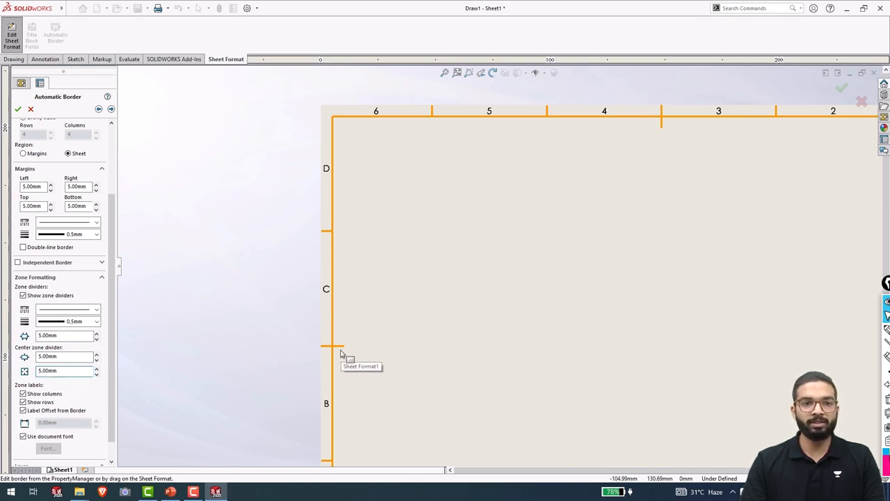
pyautogui.click(47, 356)
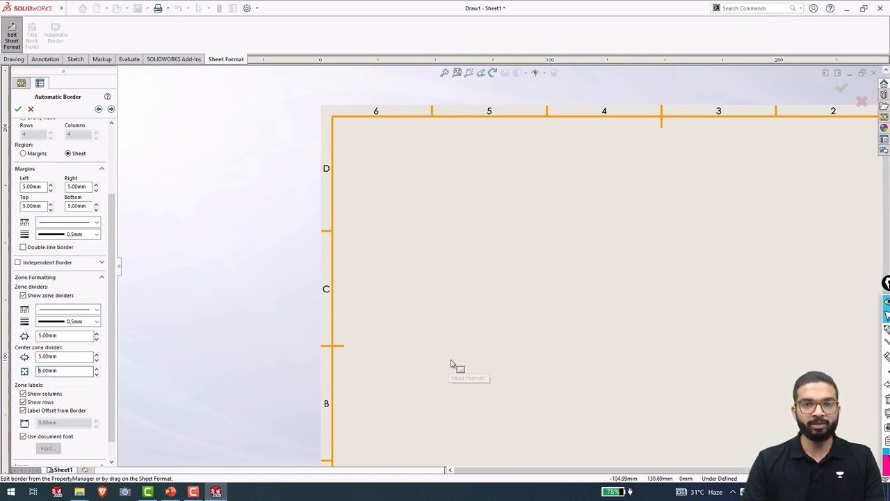
pyautogui.scroll(8, 542, 359)
pyautogui.scroll(-6, 588, 301)
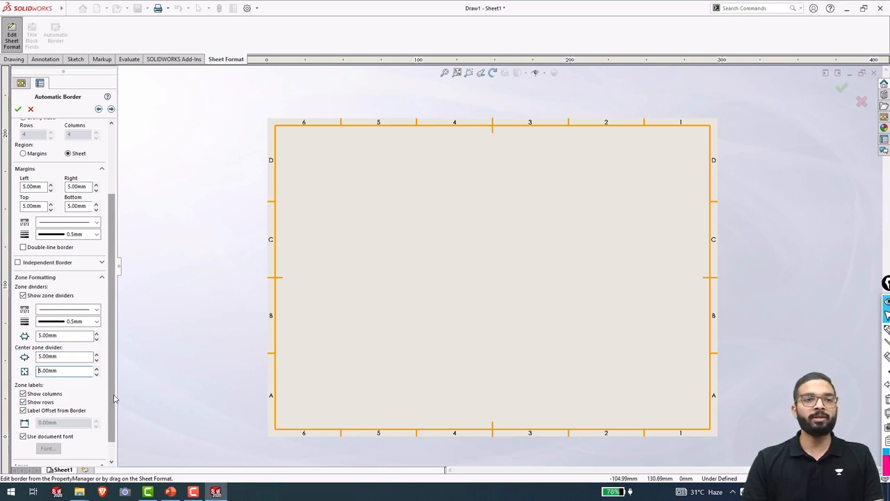
pyautogui.scroll(3, 115, 397)
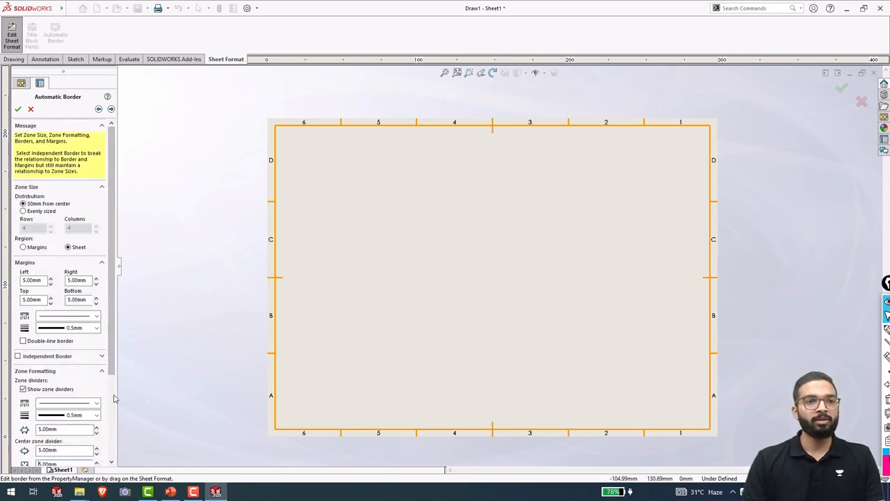
# Enable Double-line border and confirm the automatic zoned border.
pyautogui.click(22, 341)
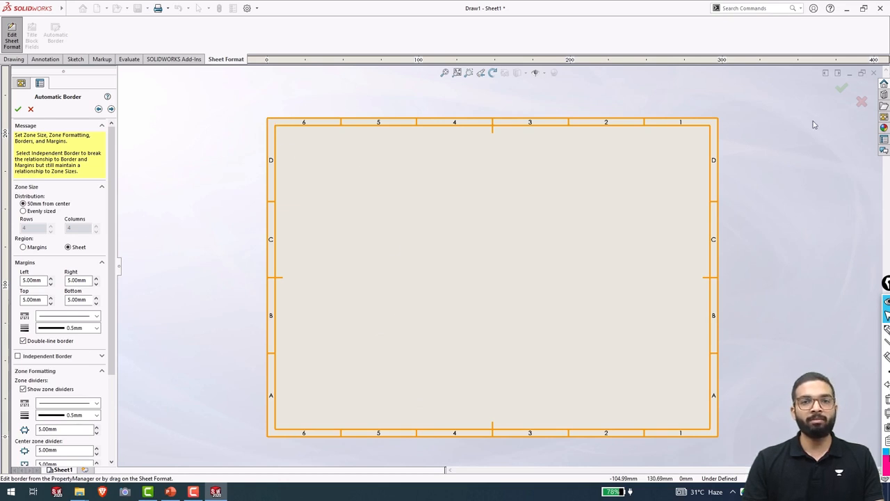
pyautogui.click(19, 110)
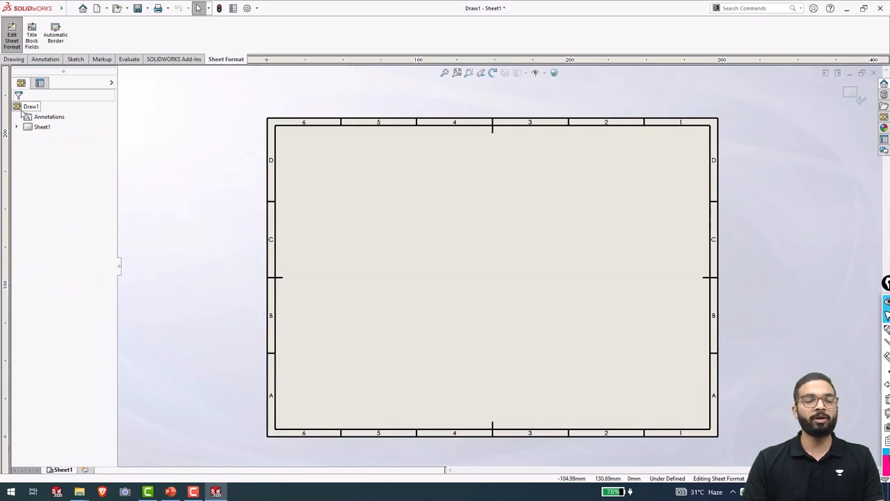
pyautogui.click(268, 120)
pyautogui.moveTo(268, 120); pyautogui.dragTo(231, 119)
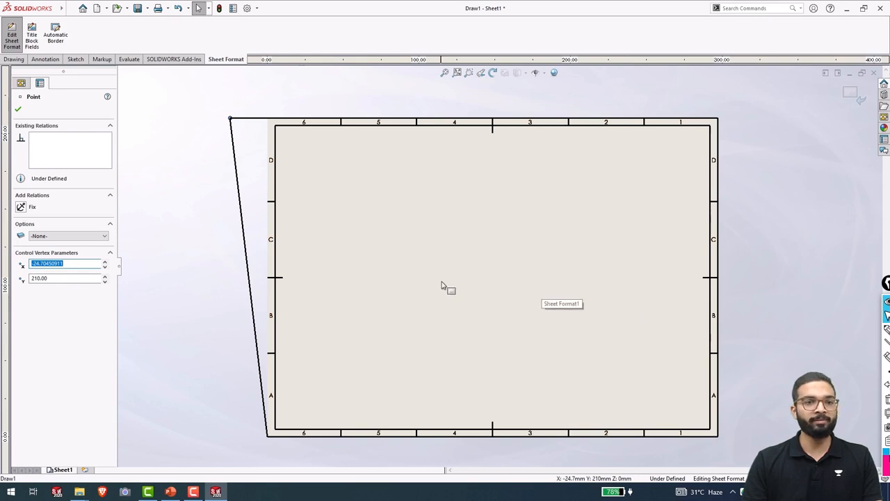
pyautogui.hotkey('ctrl', 'z')
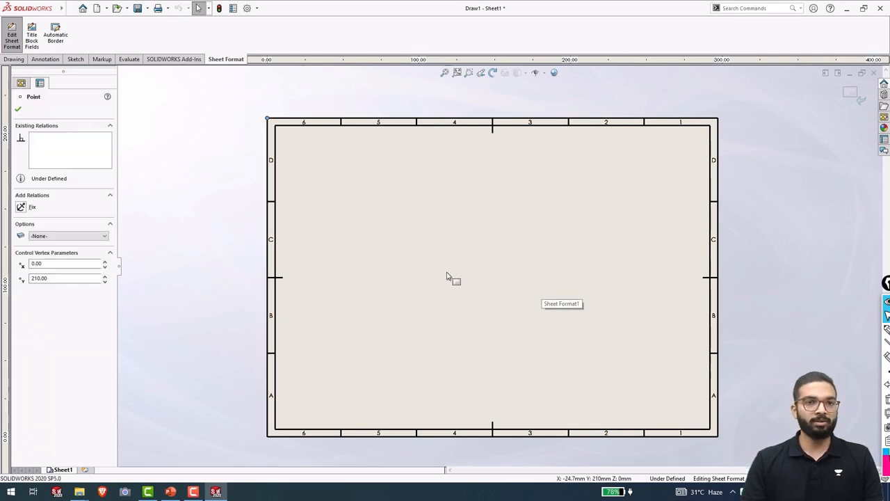
pyautogui.click(225, 217)
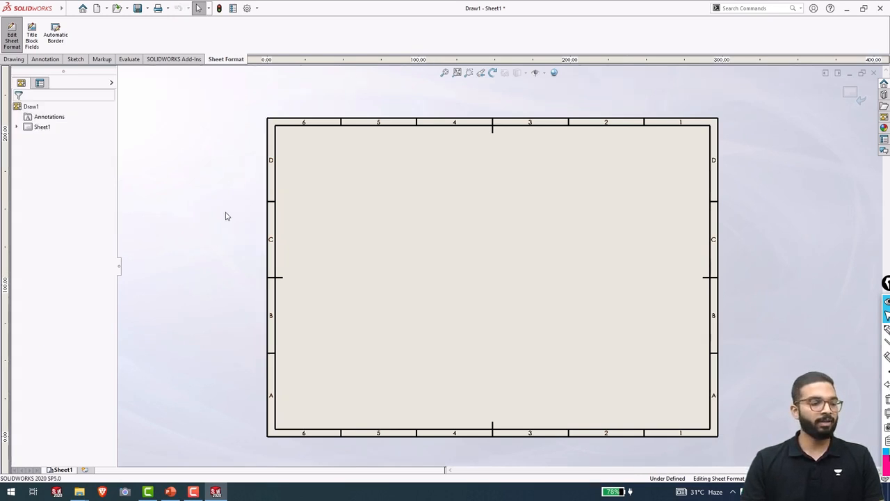
pyautogui.hotkey('ctrl', 'a')
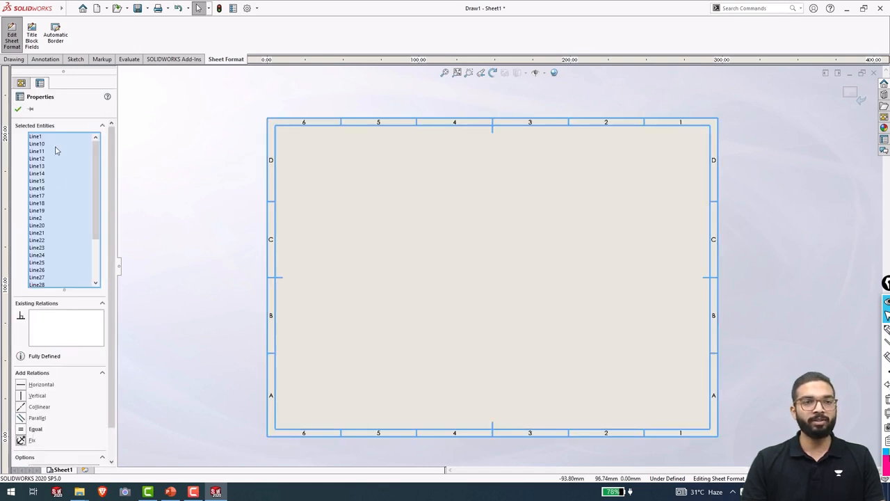
pyautogui.click(18, 109)
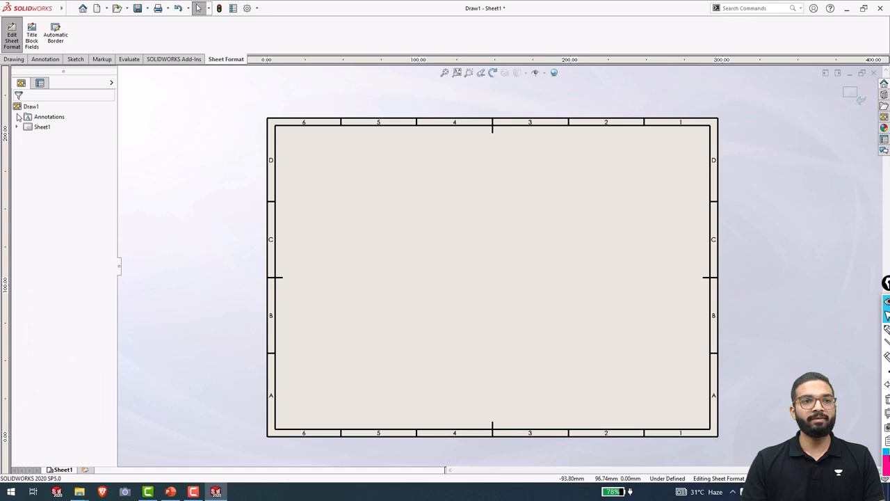
pyautogui.click(267, 119)
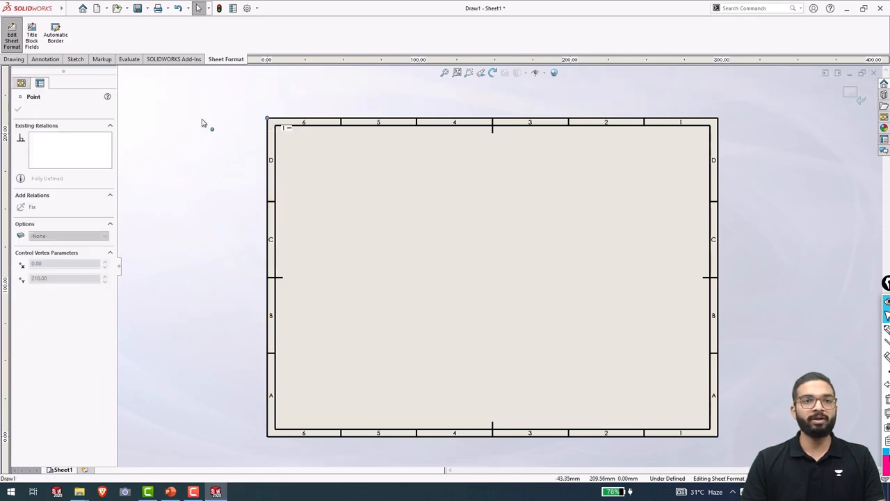
pyautogui.click(243, 163)
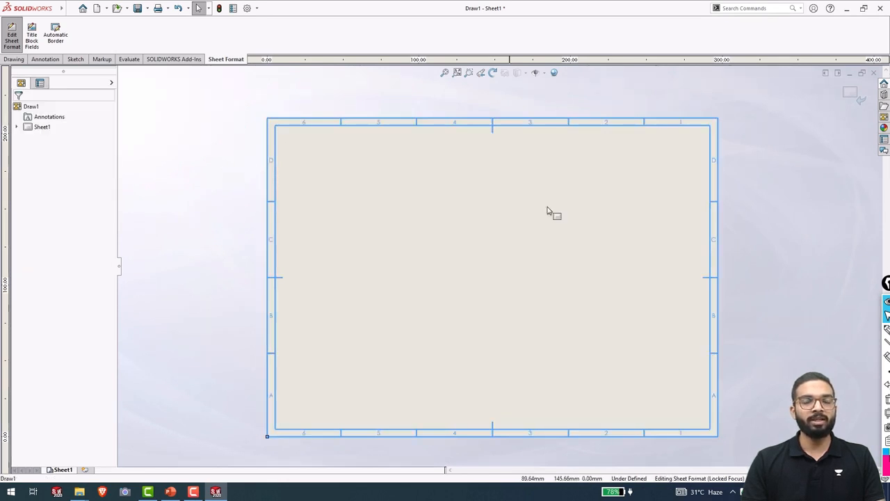
pyautogui.moveTo(666, 126); pyautogui.dragTo(727, 129)
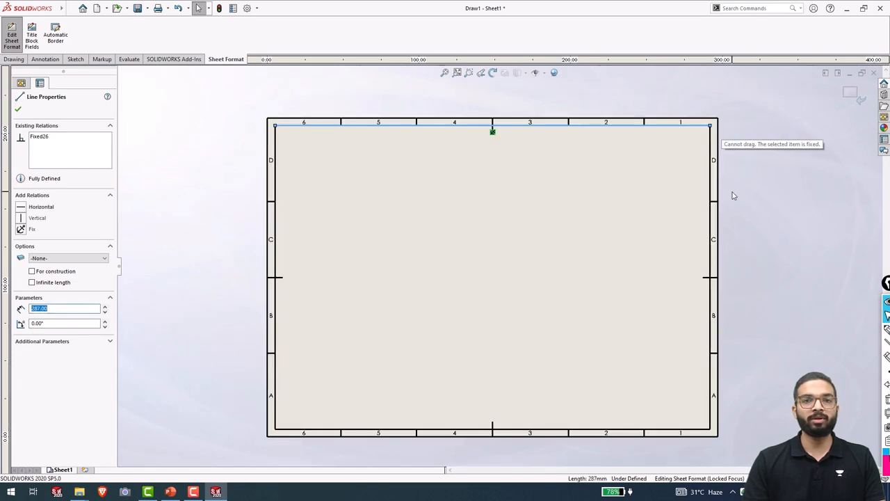
pyautogui.click(762, 224)
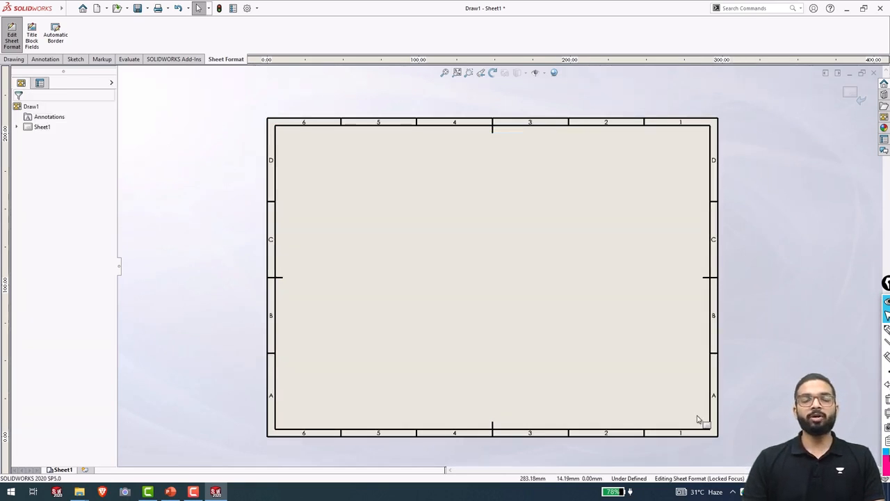
pyautogui.scroll(-4, 699, 410)
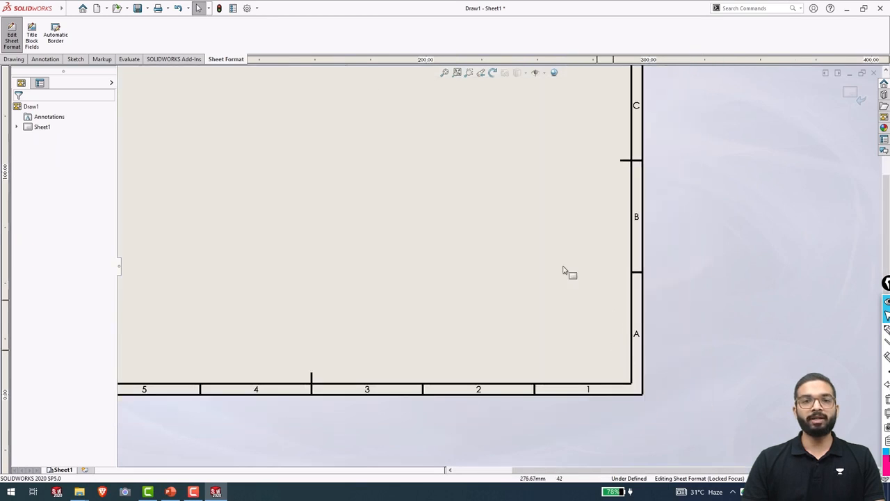
pyautogui.moveTo(19, 10)
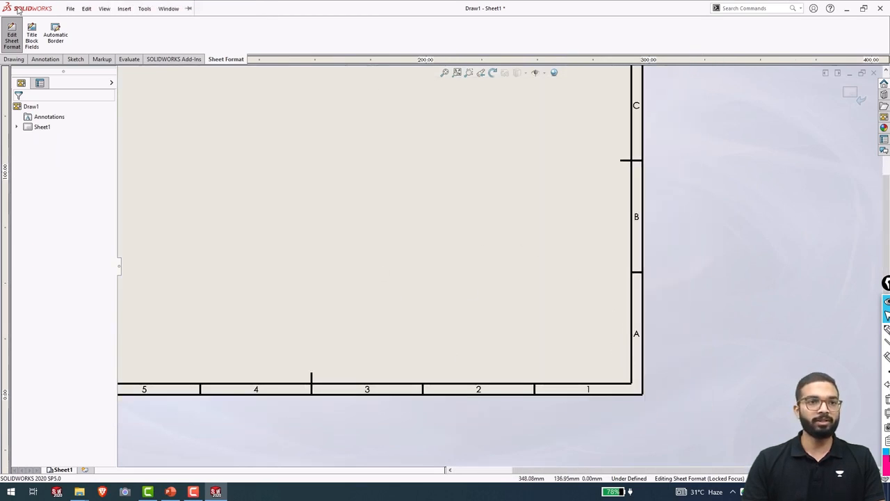
# Draw a corner rectangle anchored at the border's bottom-right corner.
pyautogui.click(71, 7)
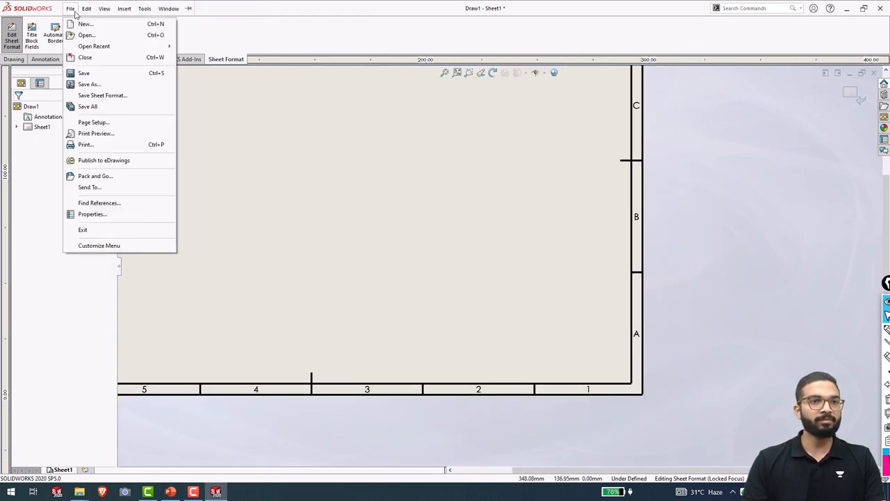
pyautogui.click(257, 106)
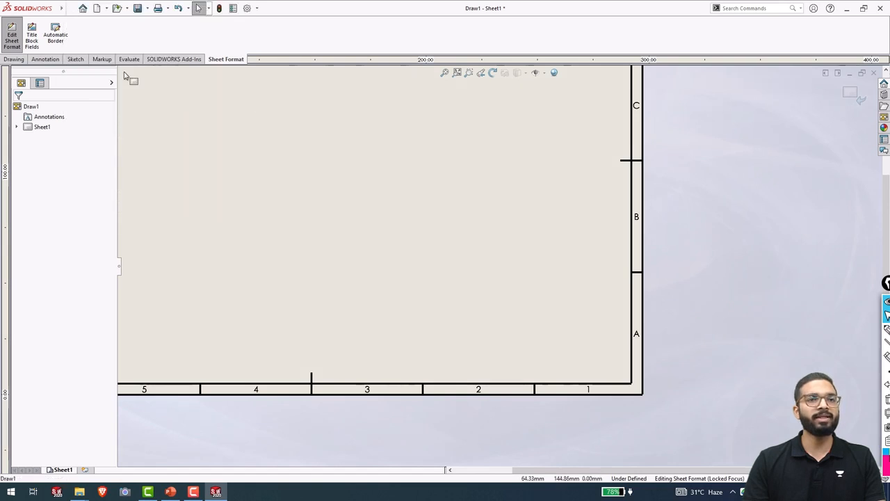
pyautogui.click(76, 59)
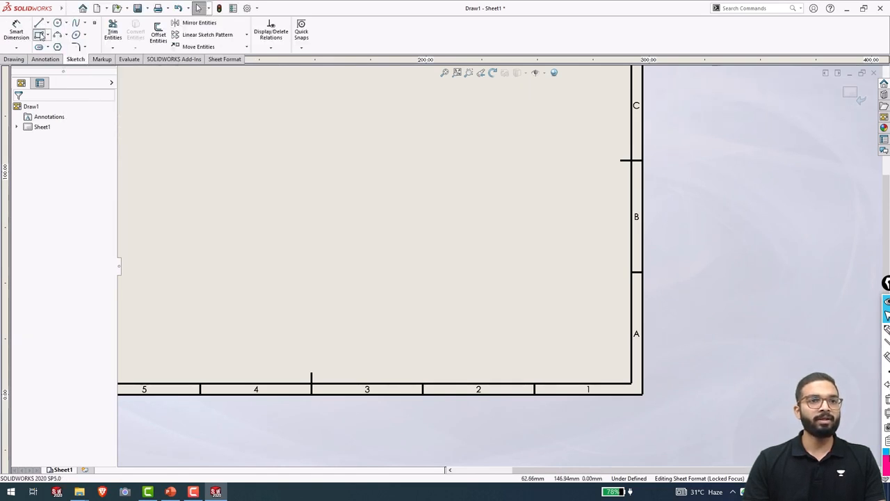
pyautogui.click(40, 34)
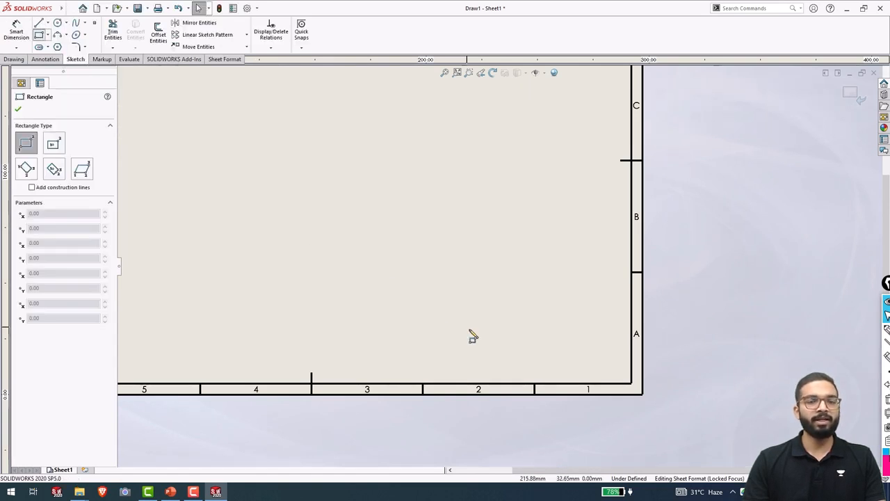
pyautogui.click(632, 383)
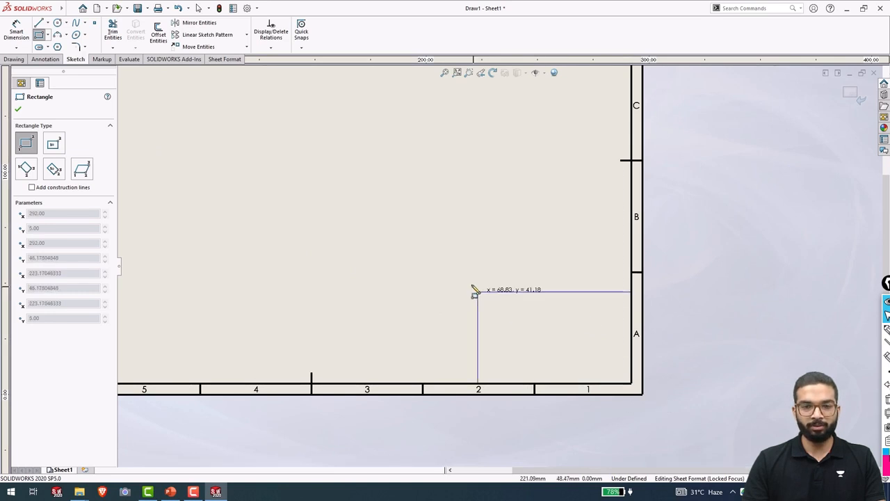
pyautogui.click(356, 250)
pyautogui.press('Escape')
# Dimension the rectangle to 100 mm wide and 60 mm high.
pyautogui.press('d')
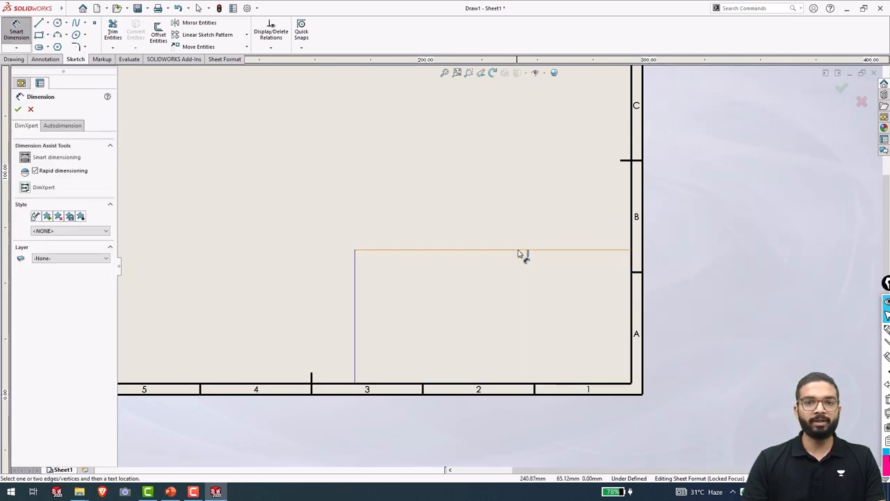
pyautogui.click(517, 250)
pyautogui.click(518, 213)
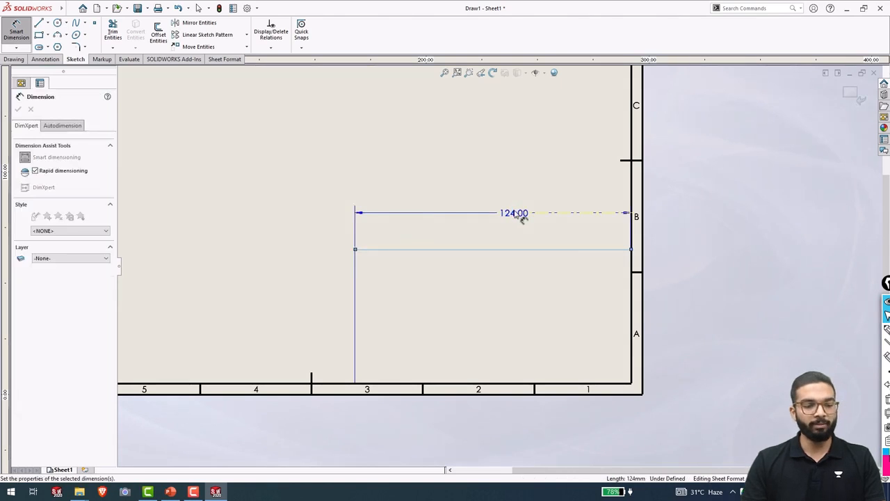
pyautogui.write('100')
pyautogui.press('Return')
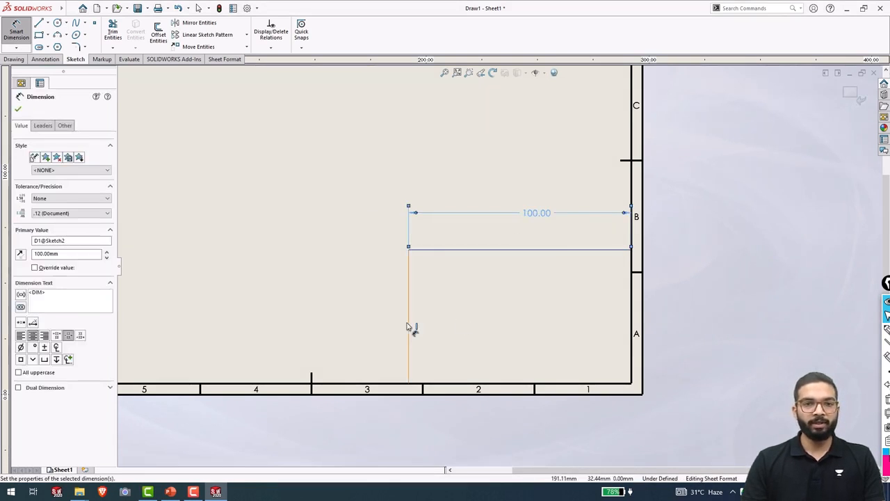
pyautogui.click(409, 332)
pyautogui.click(373, 325)
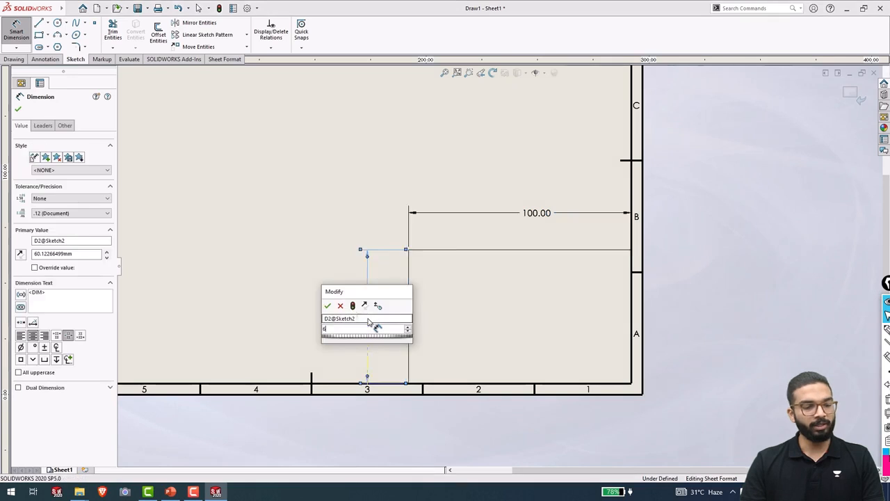
pyautogui.write('60')
pyautogui.press('Return')
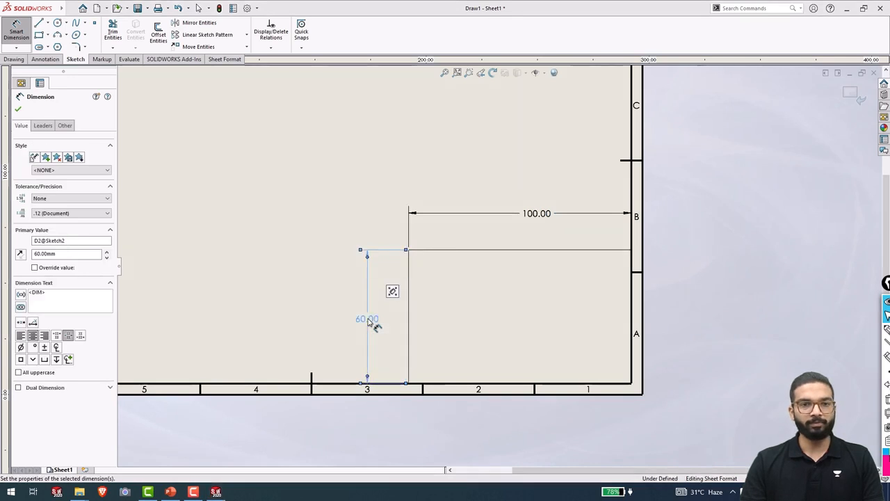
pyautogui.click(40, 24)
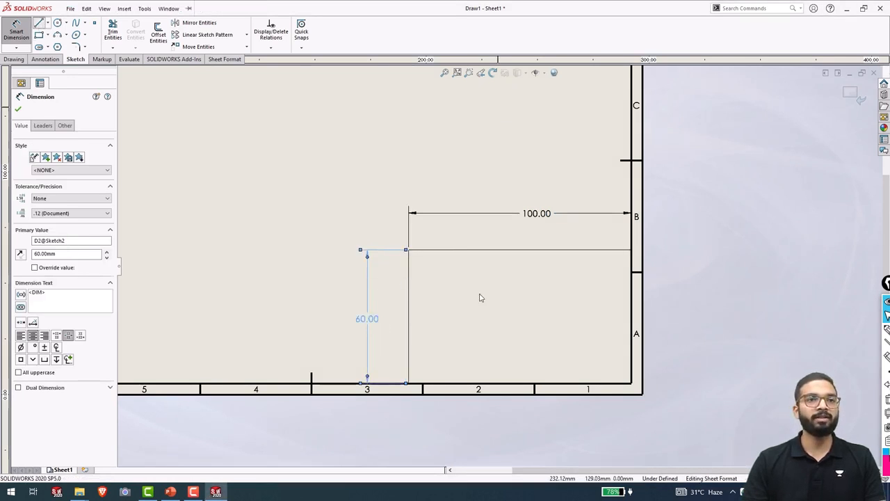
# Draw a horizontal line across the title block from its left edge to the right border.
pyautogui.click(410, 272)
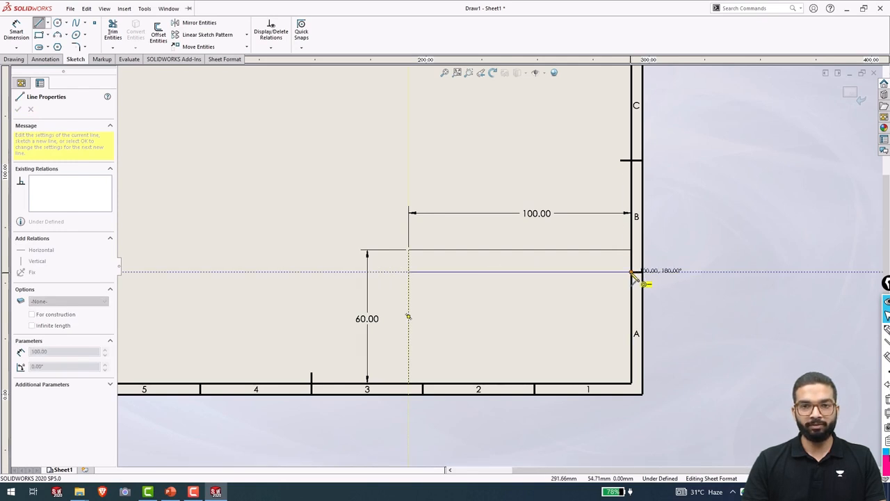
pyautogui.click(631, 272)
pyautogui.moveTo(760, 304); pyautogui.dragTo(631, 260, button='right')
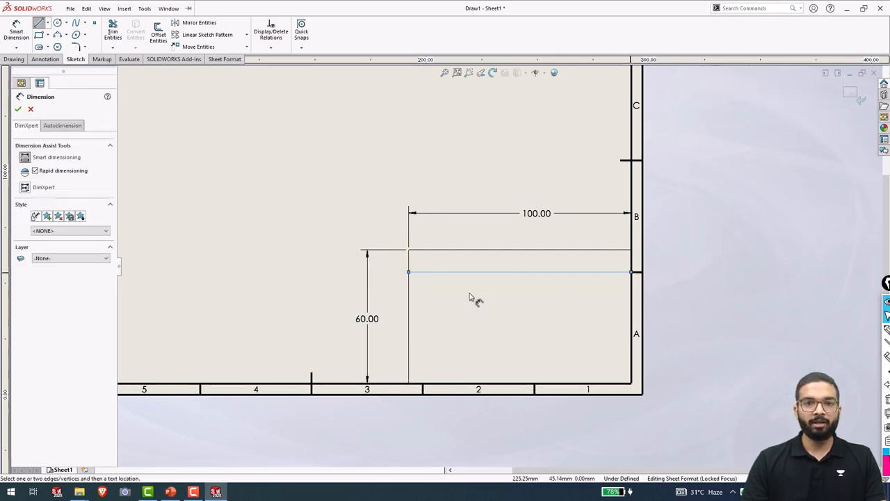
# Dimension the line's gap below the top edge as a driven 10.00 mm dimension.
pyautogui.click(430, 272)
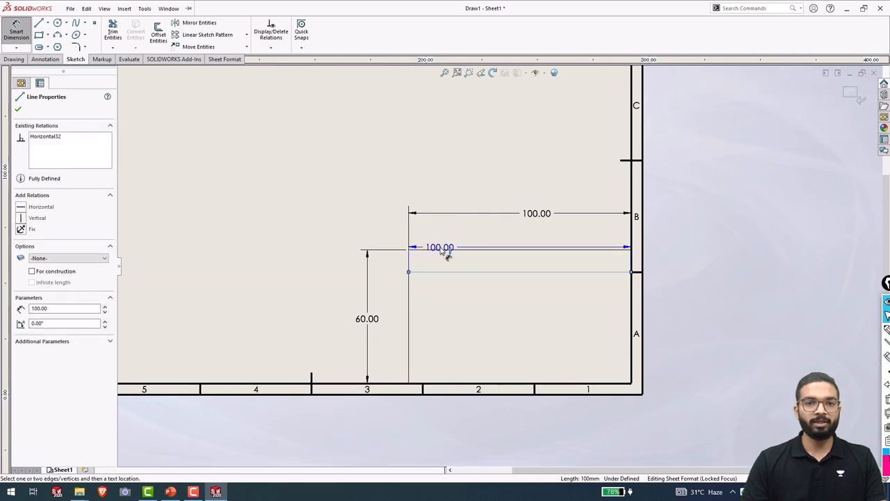
pyautogui.click(447, 253)
pyautogui.click(402, 270)
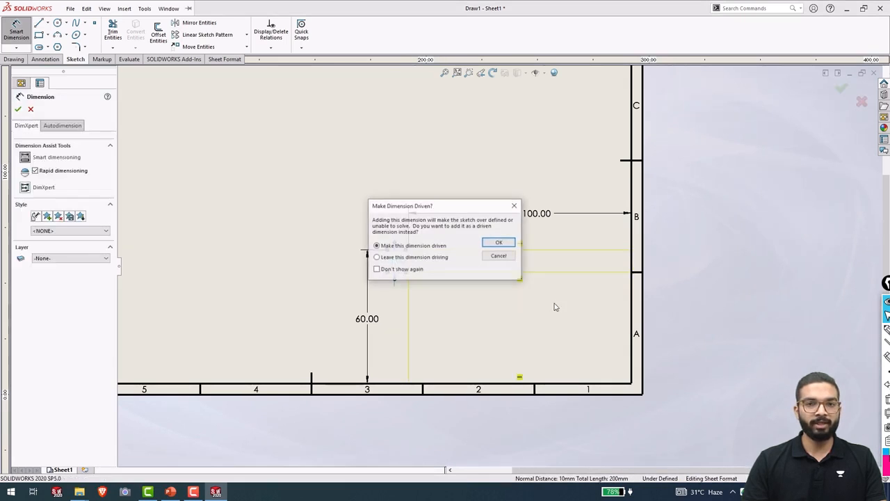
pyautogui.click(498, 242)
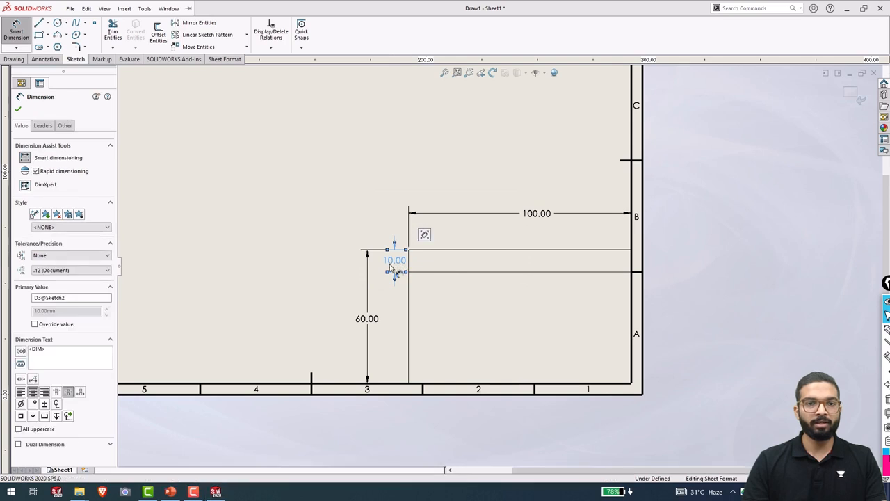
pyautogui.click(347, 212)
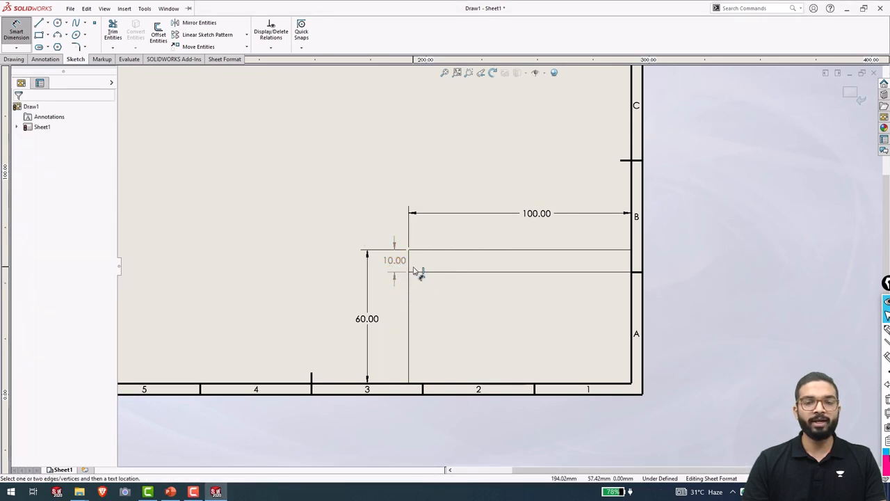
pyautogui.click(633, 273)
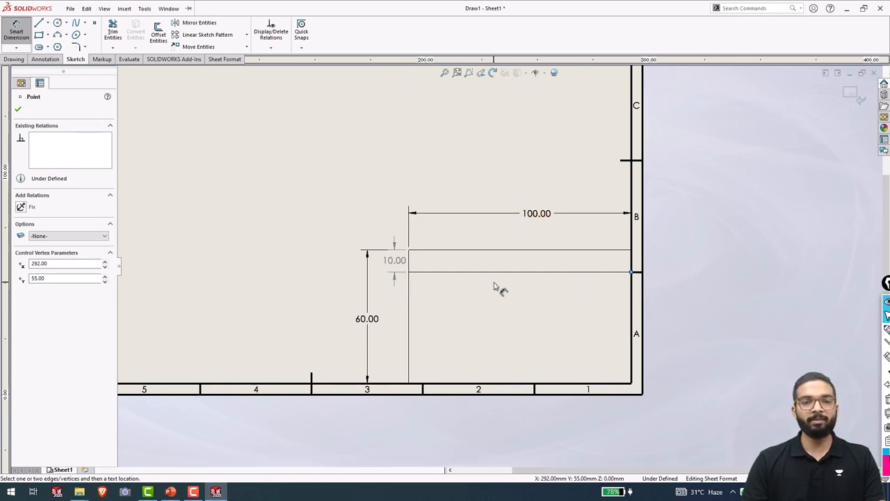
pyautogui.click(202, 35)
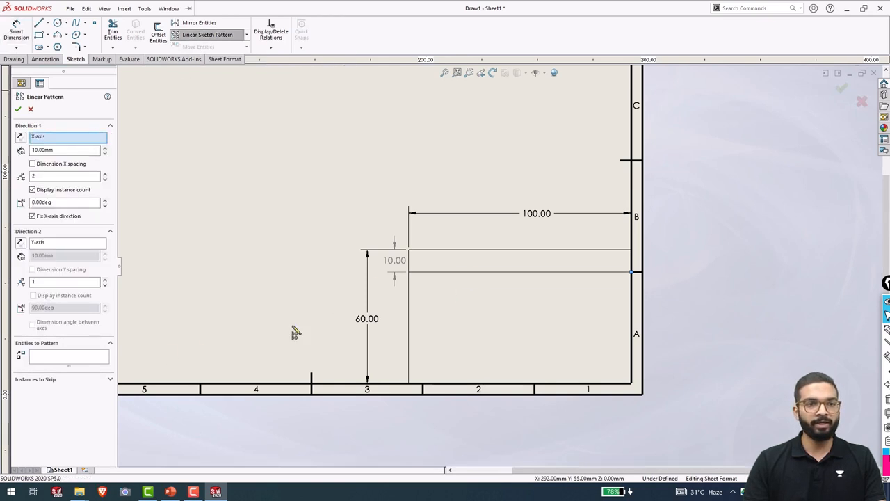
# Pattern the second title-block line downward into 5 instances spaced 10 mm apart.
pyautogui.click(96, 358)
pyautogui.click(427, 272)
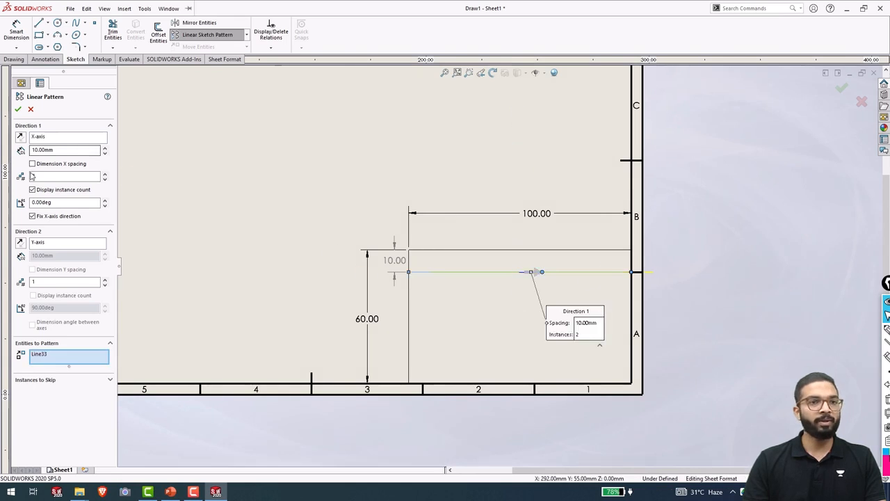
pyautogui.doubleClick(54, 178)
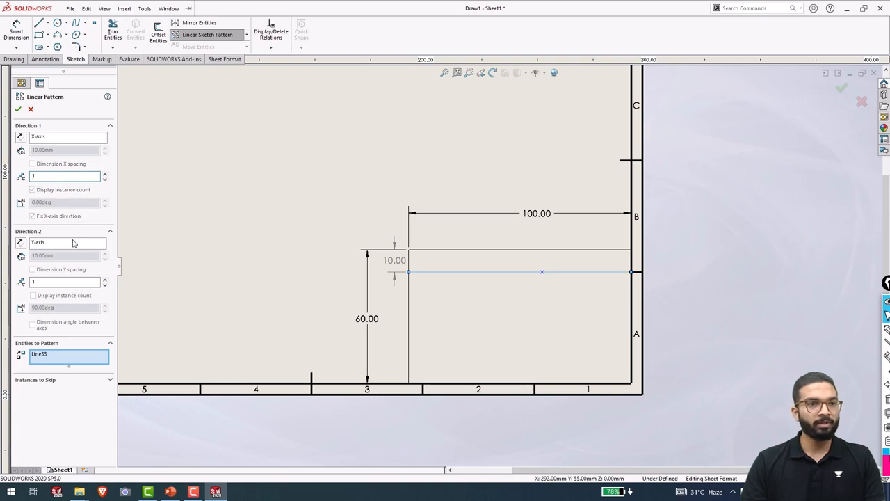
pyautogui.doubleClick(60, 281)
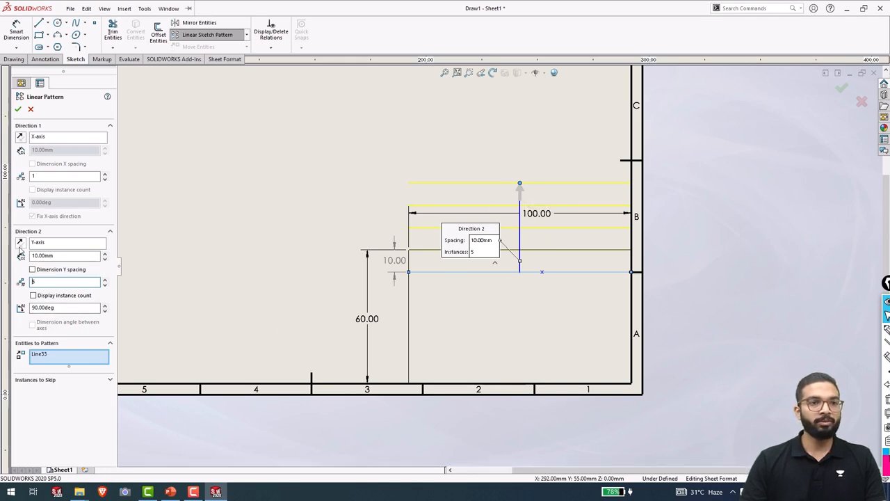
pyautogui.click(20, 243)
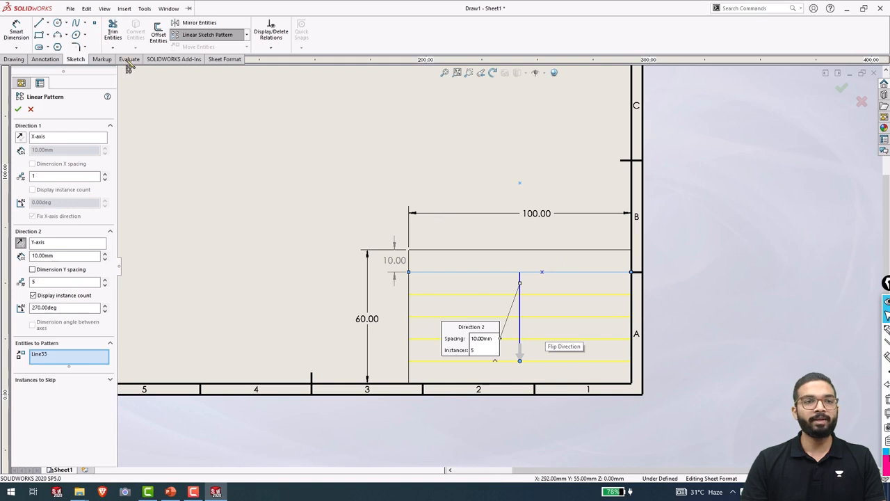
pyautogui.click(18, 110)
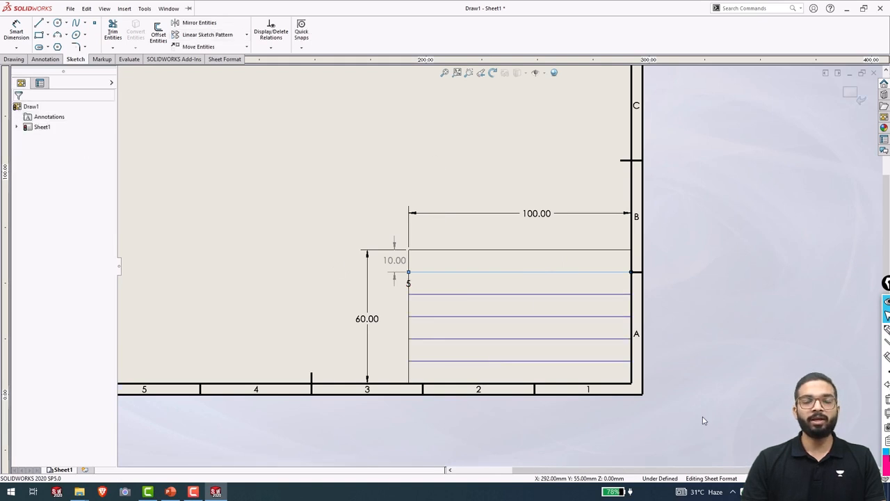
# Dimension the bottom pattern line 10.00 mm above the bottom sheet border.
pyautogui.press('d')
pyautogui.click(449, 362)
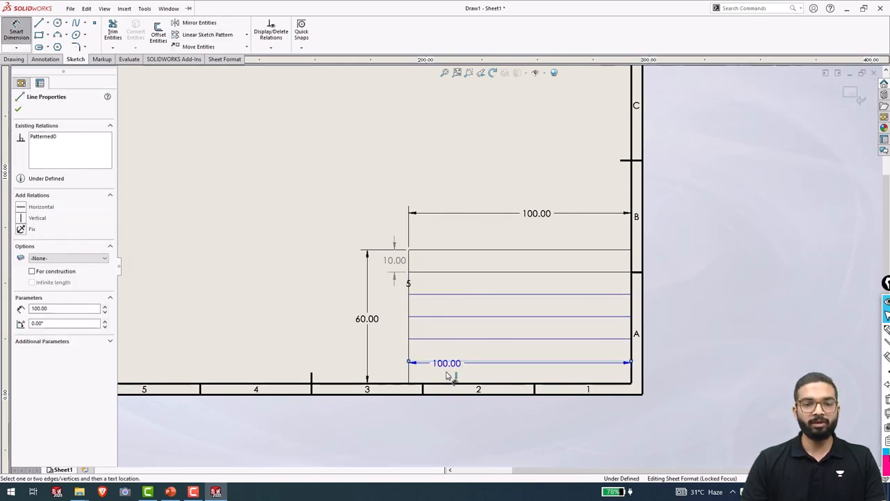
pyautogui.click(453, 383)
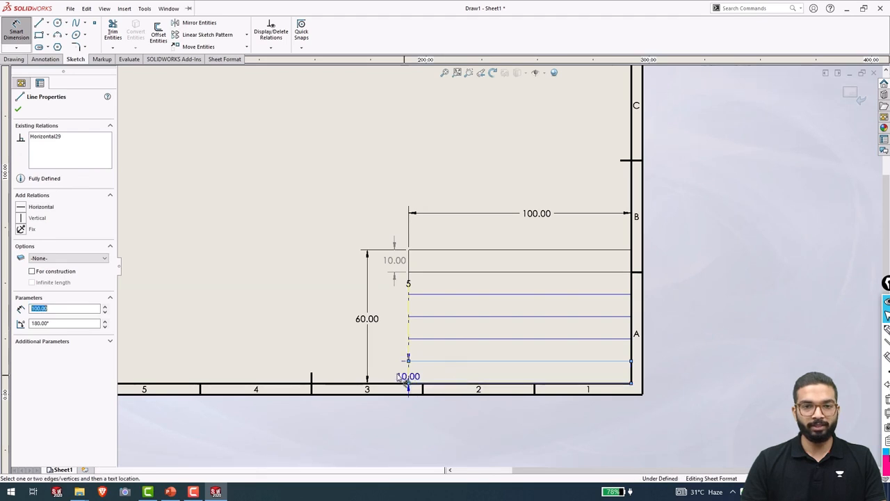
pyautogui.click(379, 374)
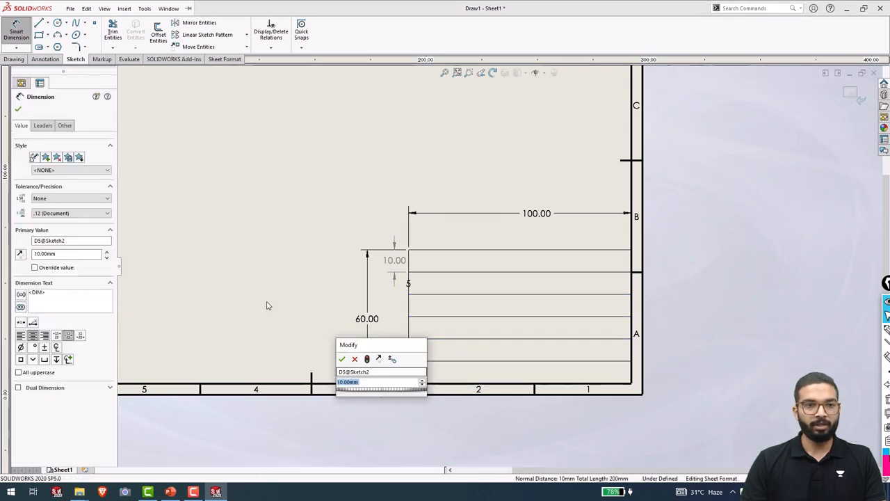
pyautogui.click(343, 359)
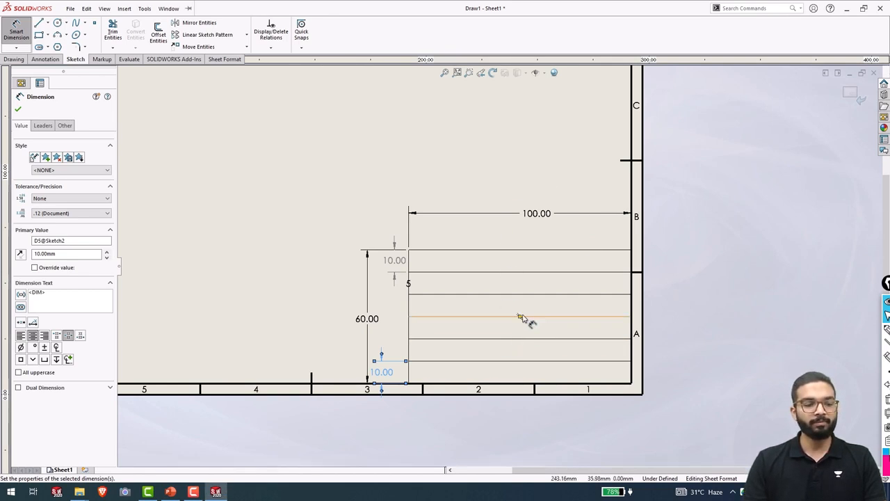
# Start a vertical divider line on the third title-block row with the Line tool.
pyautogui.click(48, 24)
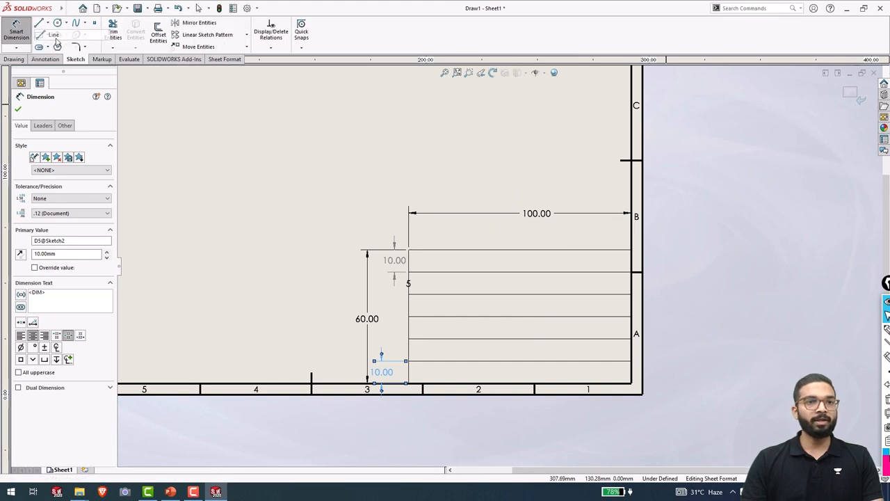
pyautogui.click(53, 34)
pyautogui.click(518, 293)
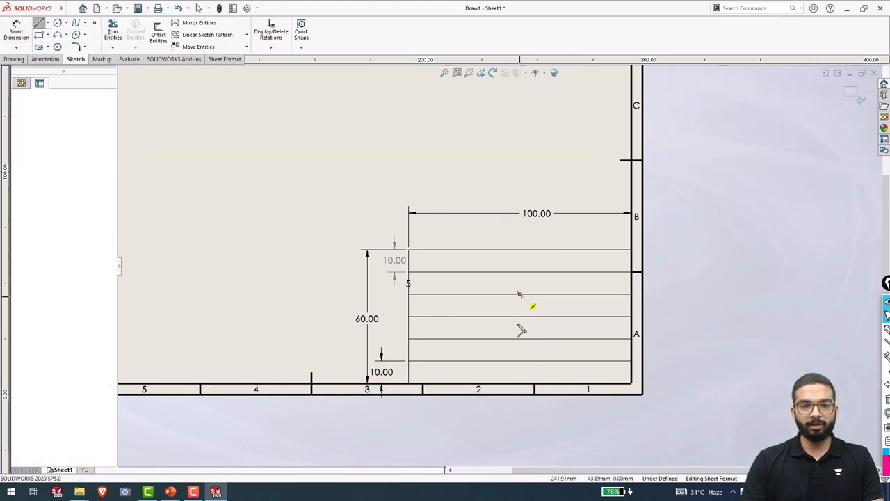
# End the vertical divider 30 mm lower and dimension it 50.00 mm from the right border.
pyautogui.click(520, 361)
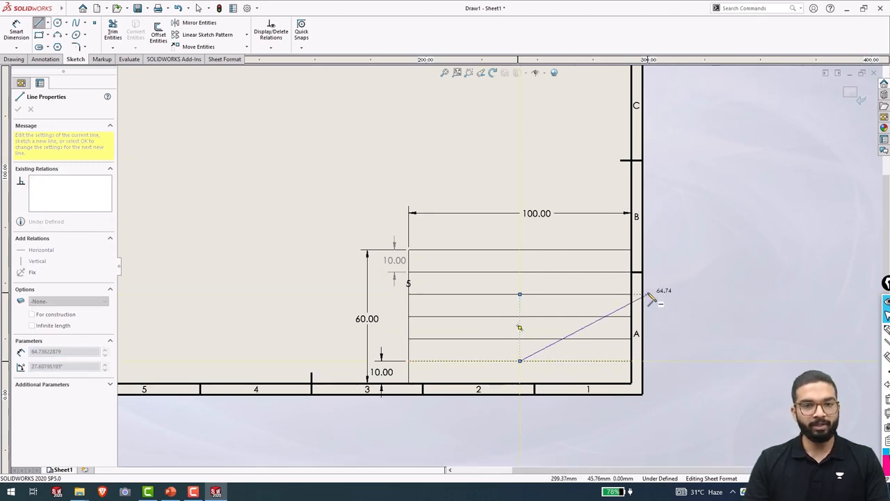
pyautogui.press('Escape')
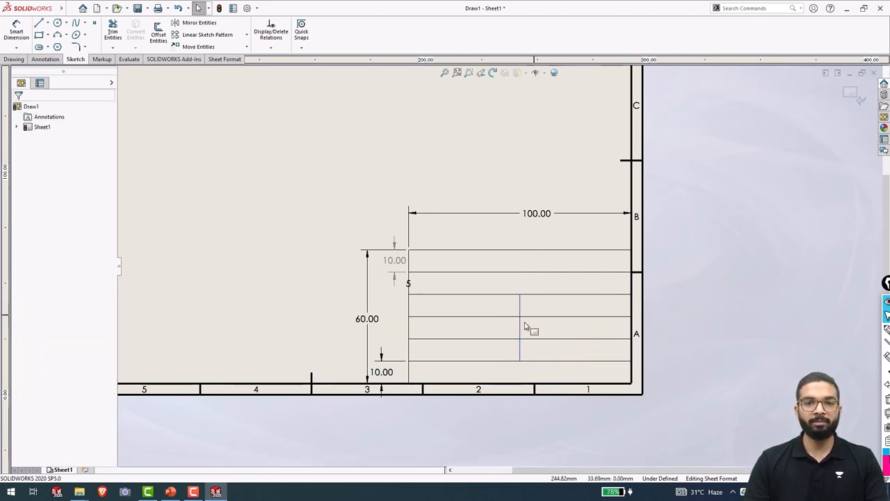
pyautogui.moveTo(520, 397); pyautogui.dragTo(513, 355, button='right')
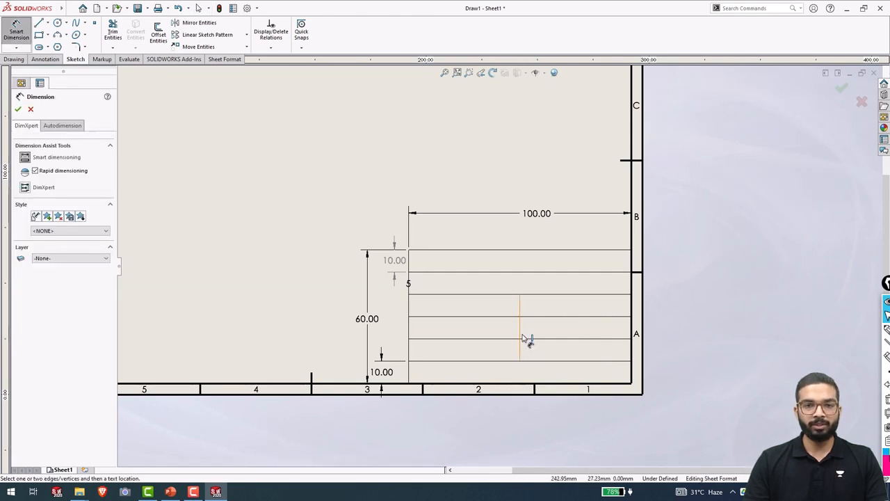
pyautogui.click(523, 338)
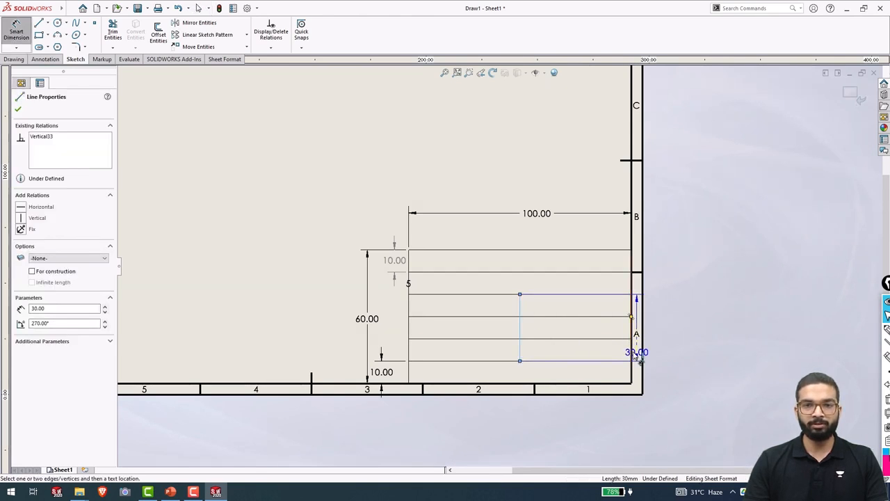
pyautogui.click(632, 358)
pyautogui.click(579, 423)
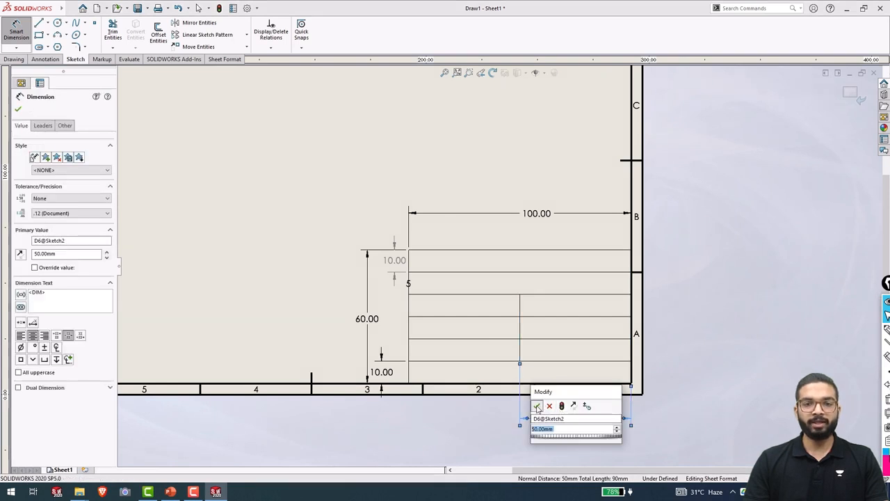
pyautogui.click(538, 407)
pyautogui.press('Escape')
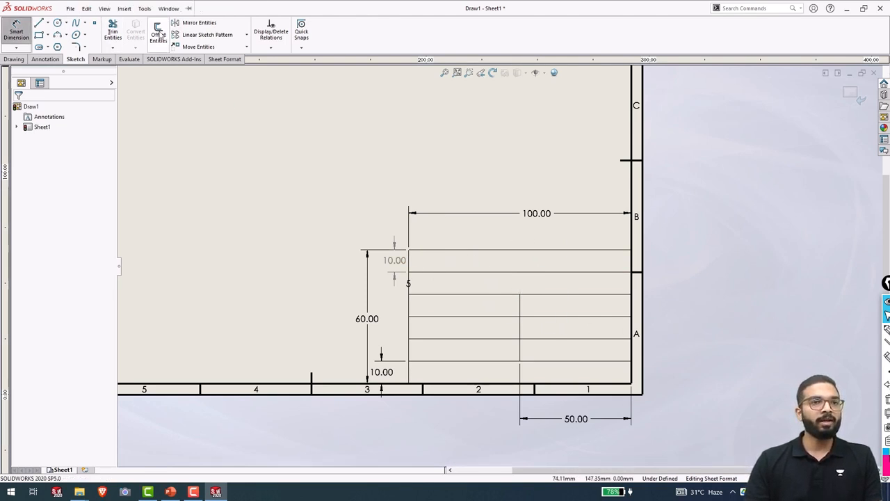
# Power-trim the two middle row lines away to the left of the vertical divider.
pyautogui.click(112, 34)
pyautogui.moveTo(475, 310); pyautogui.dragTo(471, 352)
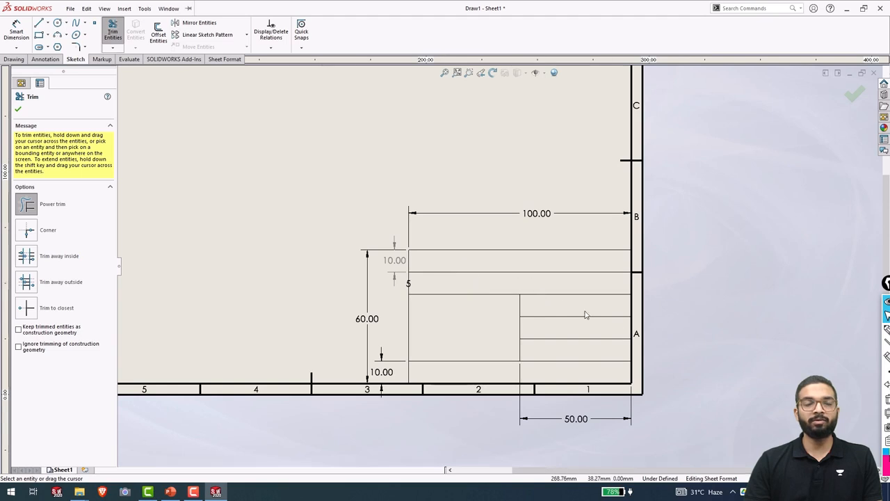
pyautogui.click(19, 110)
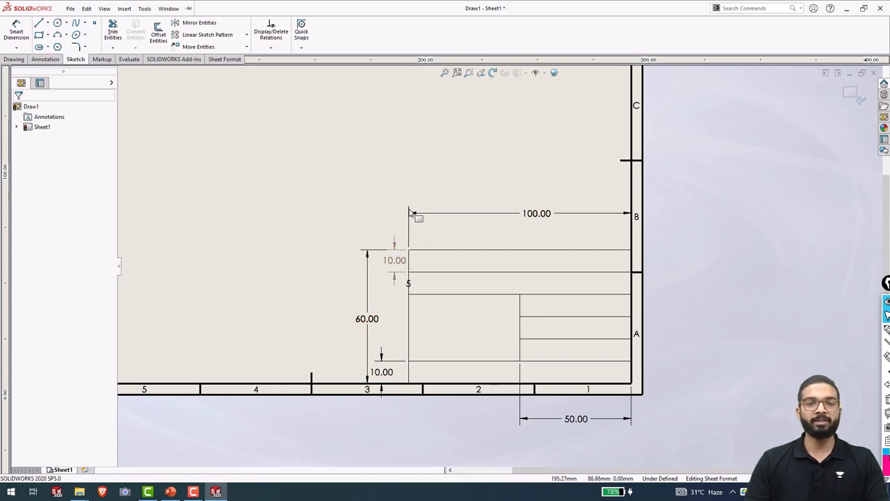
# Hide the 60.00, 100.00, 50.00 and both 10.00 dimensions together.
pyautogui.click(369, 324)
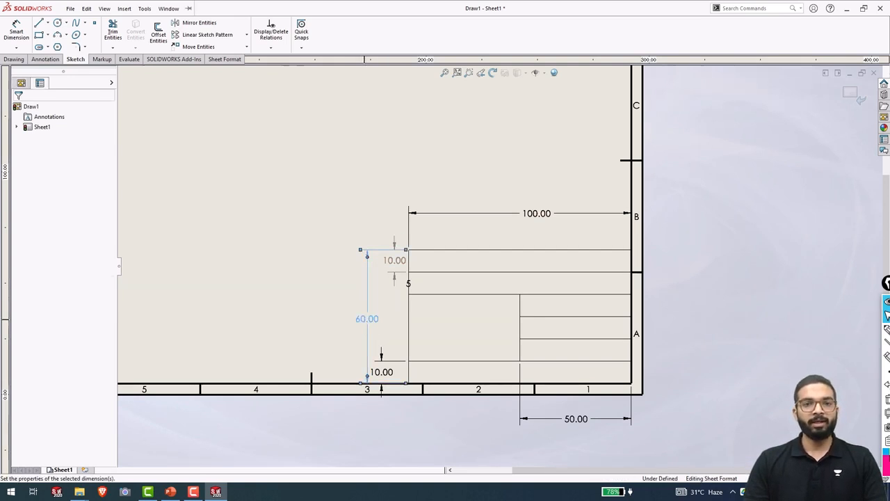
pyautogui.keyDown('ctrl'); pyautogui.click(402, 262); pyautogui.keyUp('ctrl')
pyautogui.keyDown('ctrl'); pyautogui.click(546, 214); pyautogui.keyUp('ctrl')
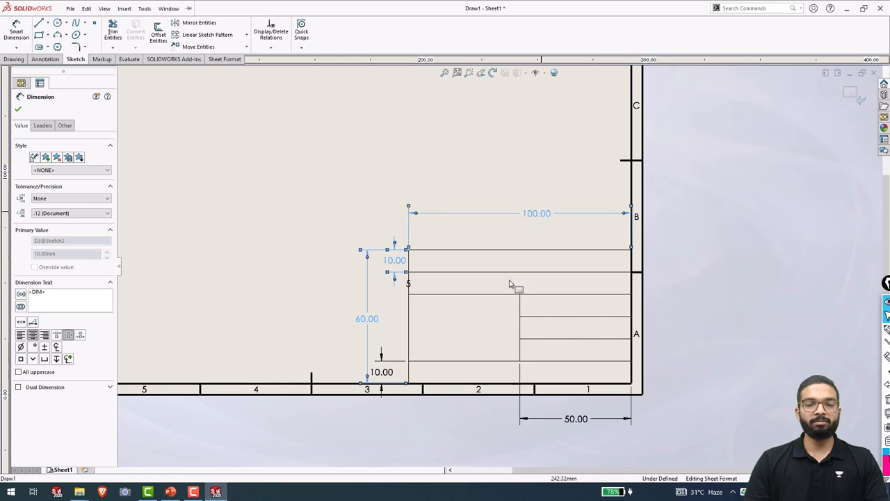
pyautogui.keyDown('ctrl'); pyautogui.click(382, 373); pyautogui.keyUp('ctrl')
pyautogui.keyDown('ctrl'); pyautogui.click(581, 420); pyautogui.keyUp('ctrl')
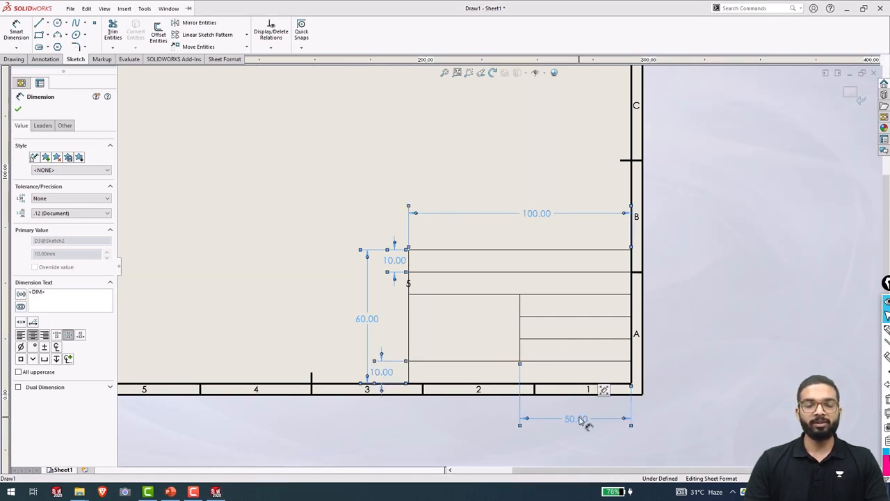
pyautogui.rightClick(582, 420)
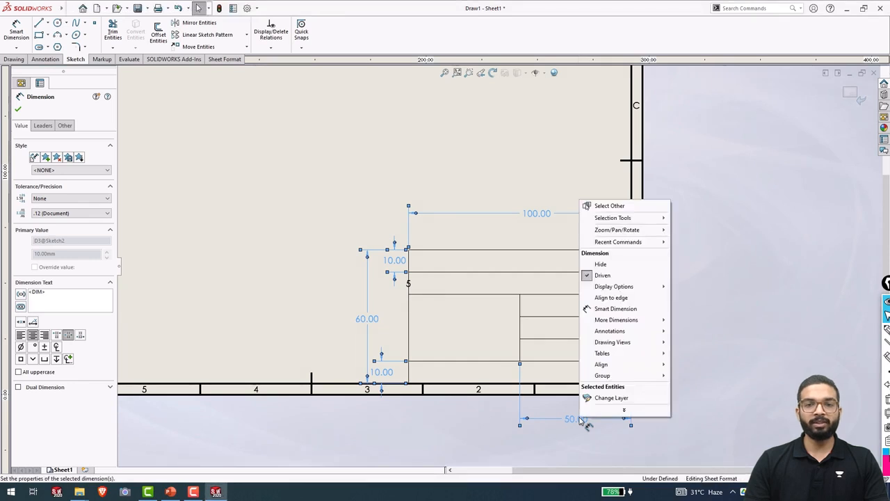
pyautogui.click(614, 265)
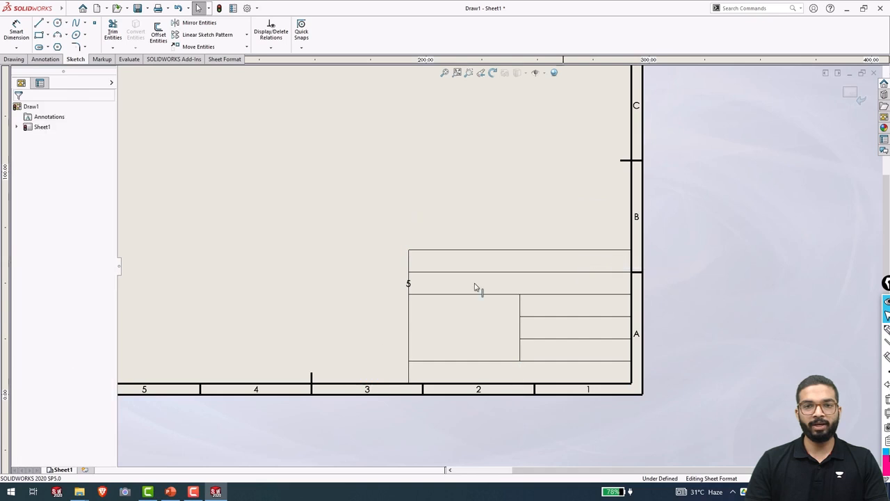
# Hide the remaining 5 dimension in the title block.
pyautogui.click(409, 286)
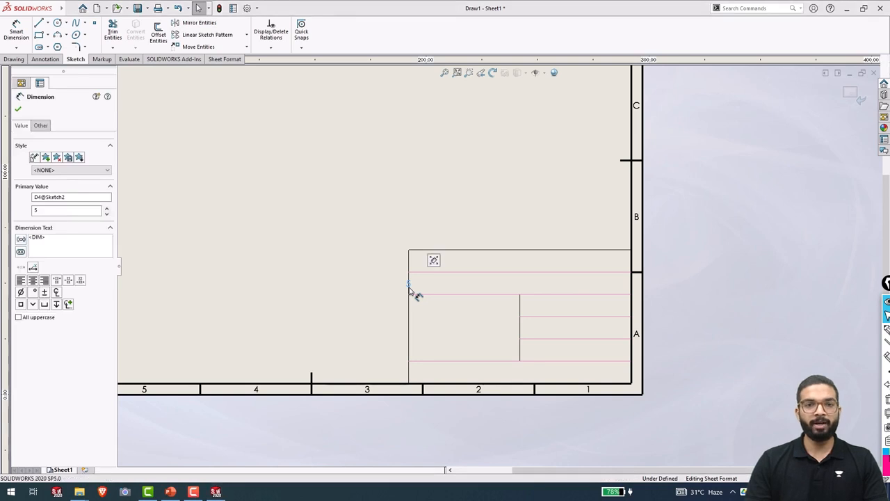
pyautogui.rightClick(410, 290)
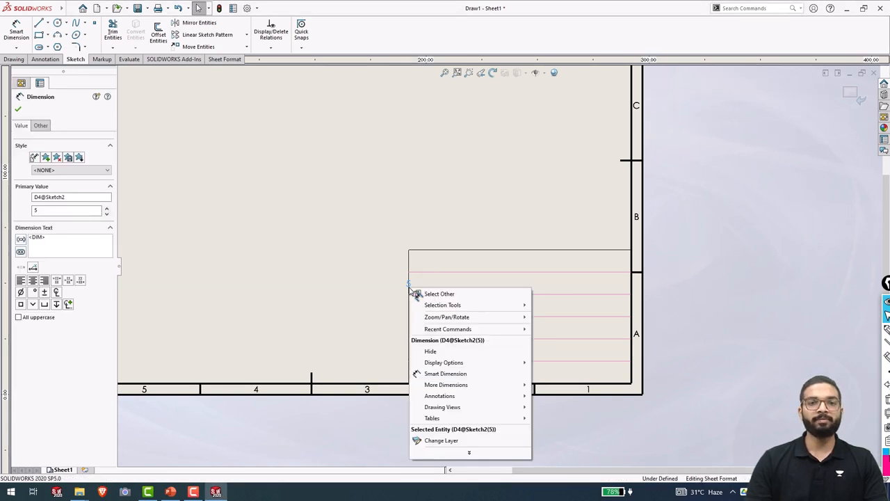
pyautogui.click(458, 354)
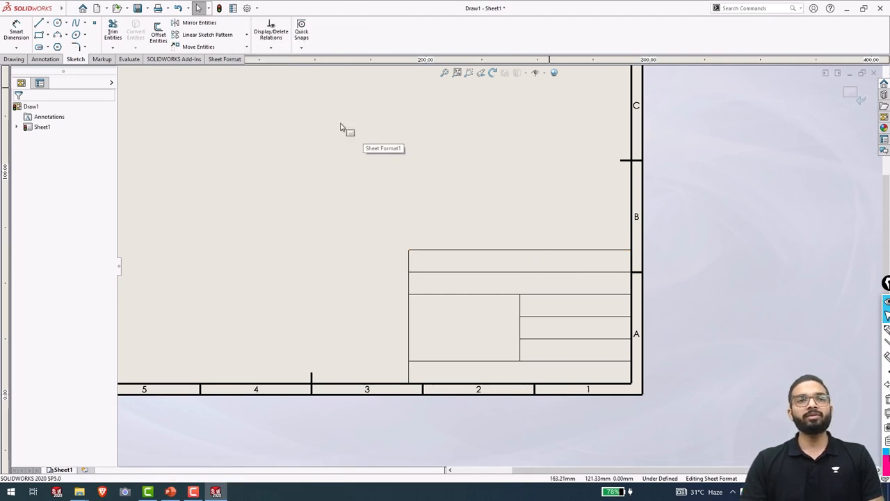
# Enable the Line Format toolbar from View > Toolbars.
pyautogui.moveTo(58, 7)
pyautogui.click(123, 9)
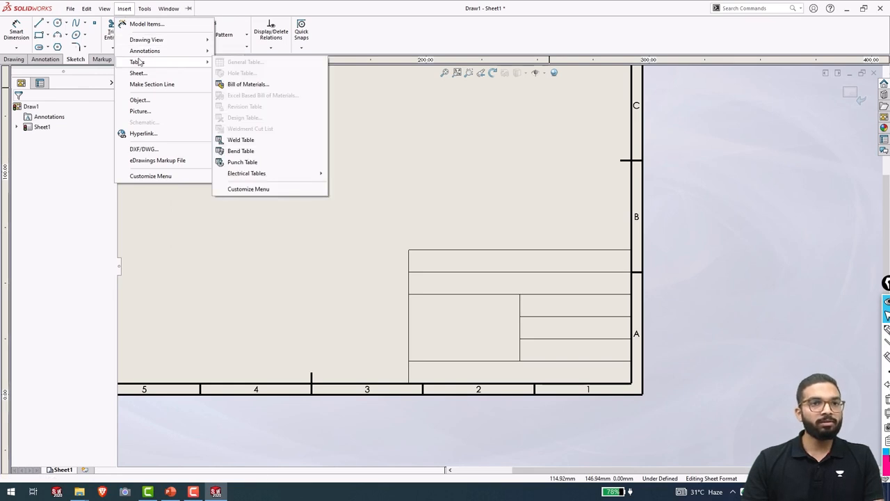
pyautogui.click(146, 8)
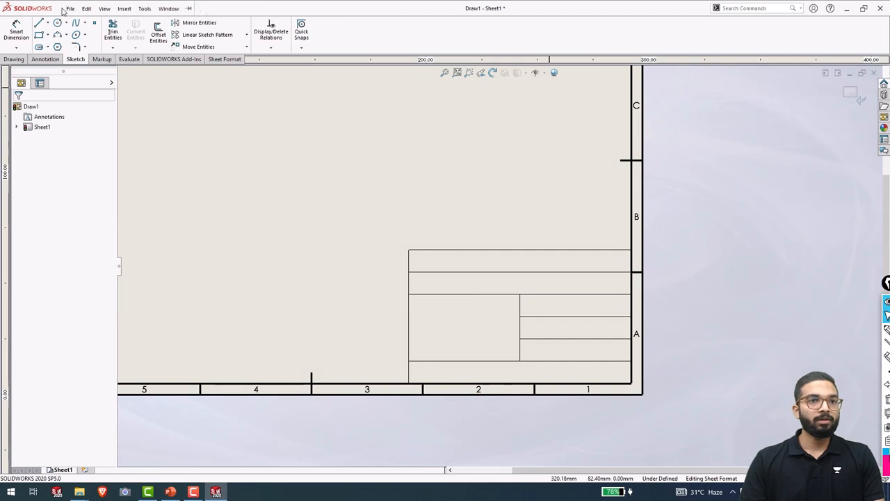
pyautogui.click(88, 9)
pyautogui.moveTo(104, 9)
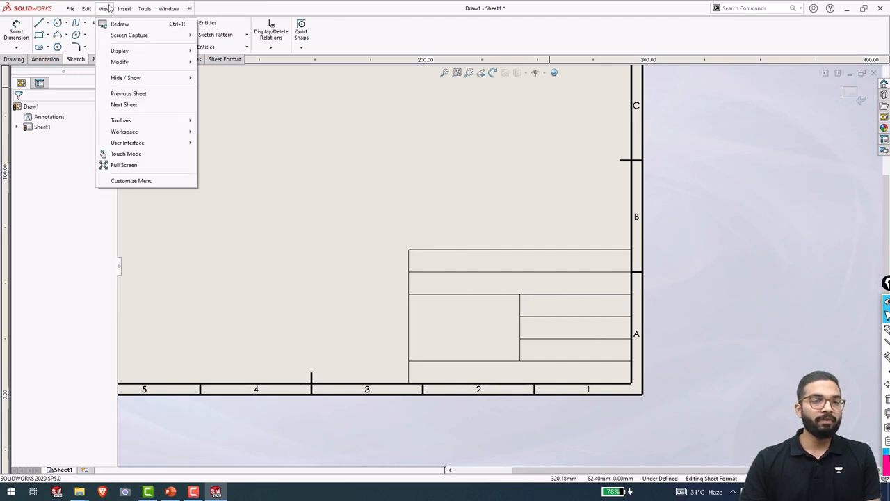
pyautogui.moveTo(148, 126)
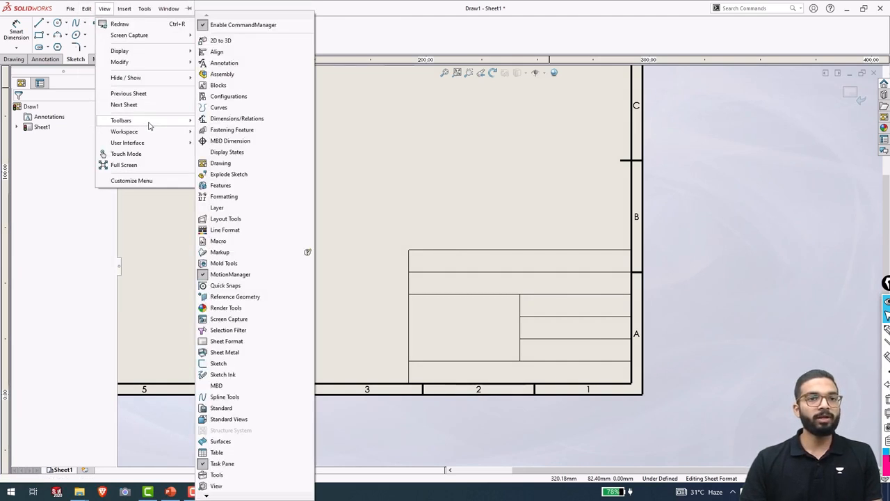
pyautogui.click(225, 230)
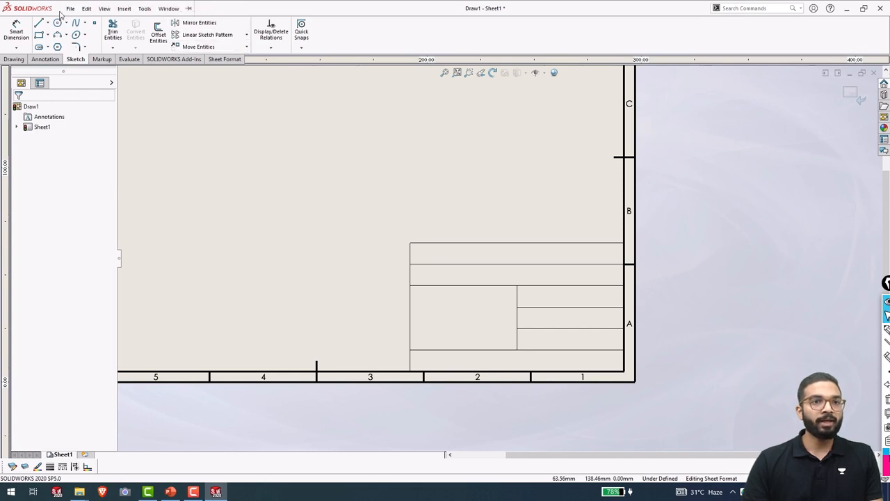
# Enable the Layer toolbar from View > Toolbars as well.
pyautogui.click(108, 8)
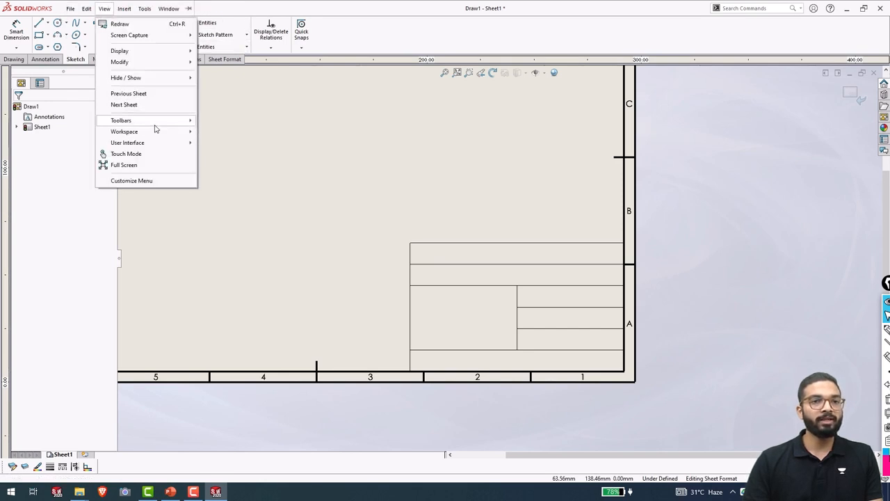
pyautogui.moveTo(156, 128)
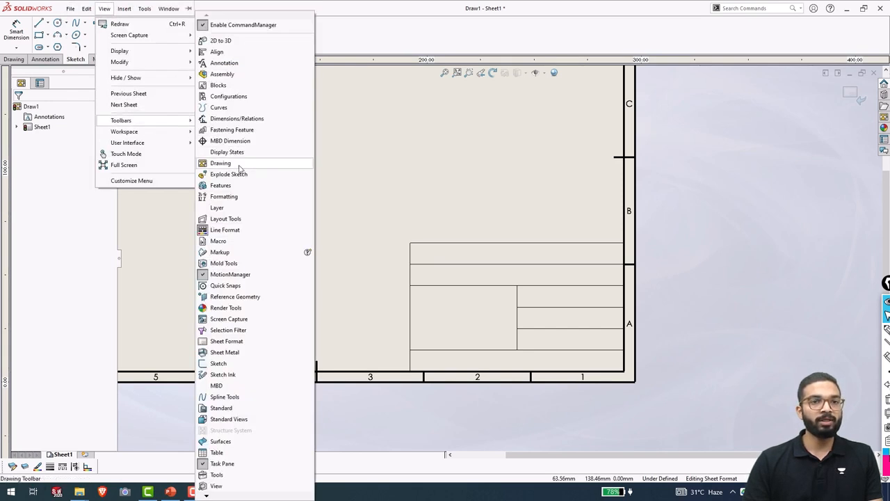
pyautogui.click(235, 209)
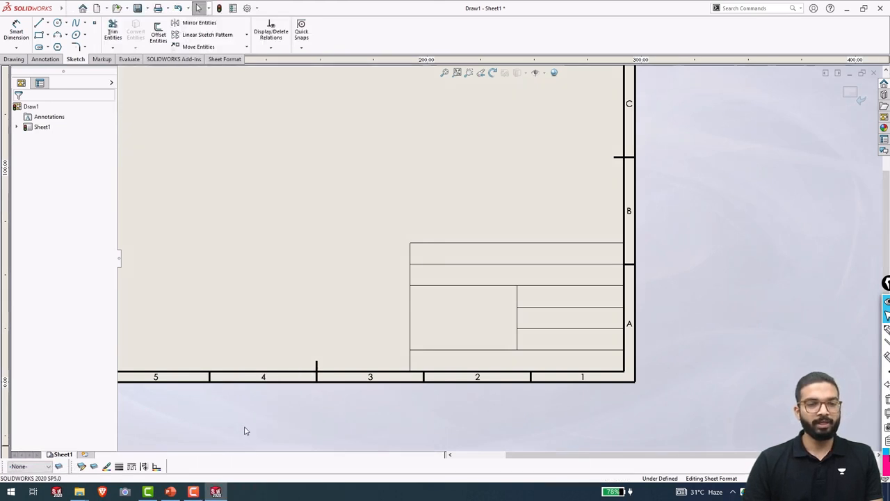
# Set the title block's left vertical line to 0.5mm line thickness.
pyautogui.click(409, 307)
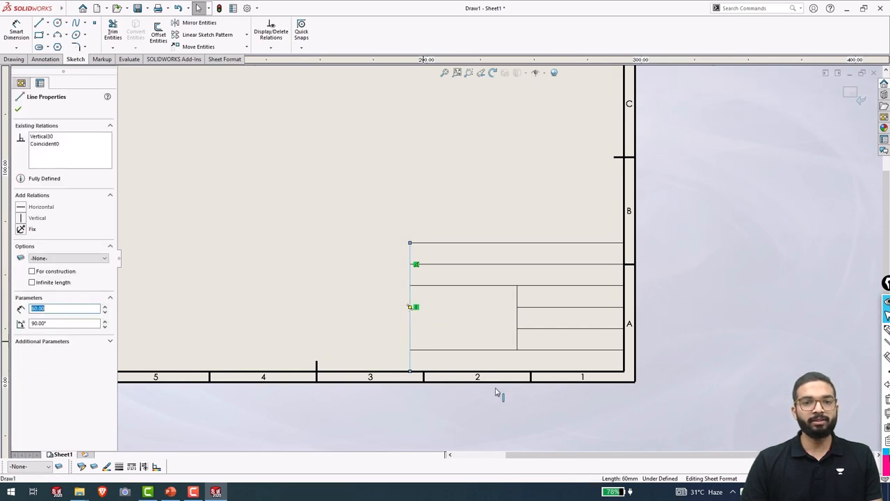
pyautogui.click(118, 466)
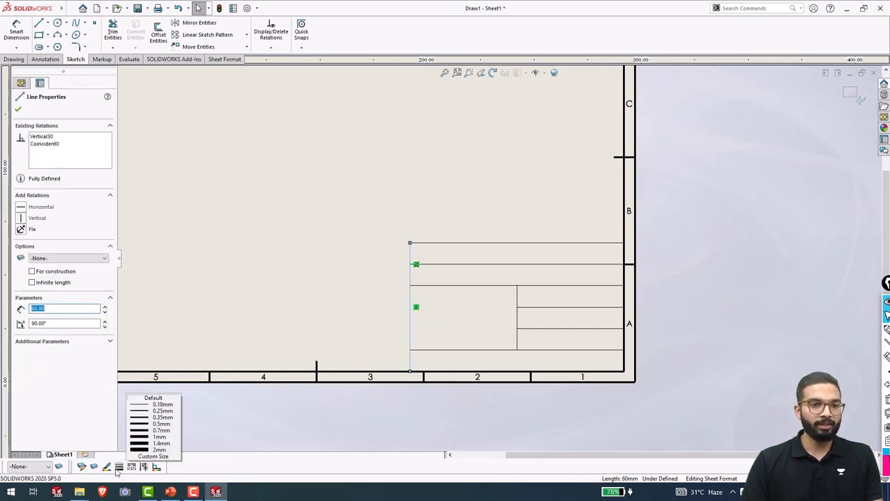
pyautogui.click(143, 423)
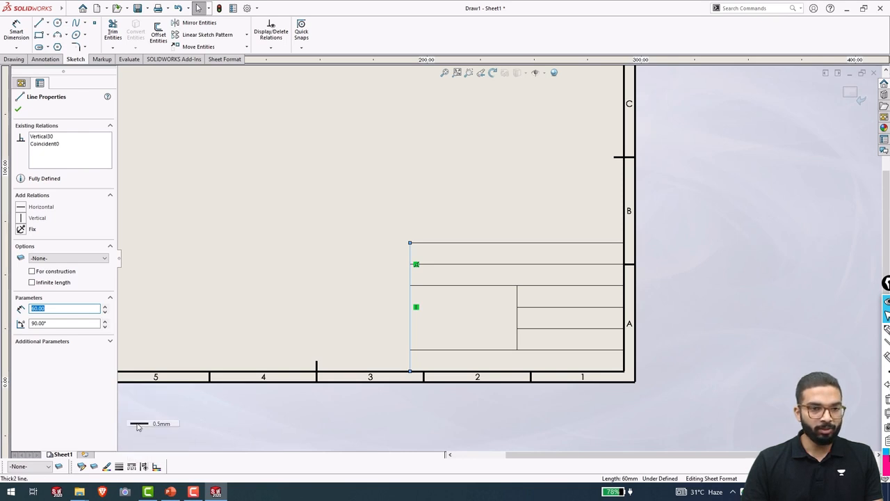
pyautogui.click(454, 425)
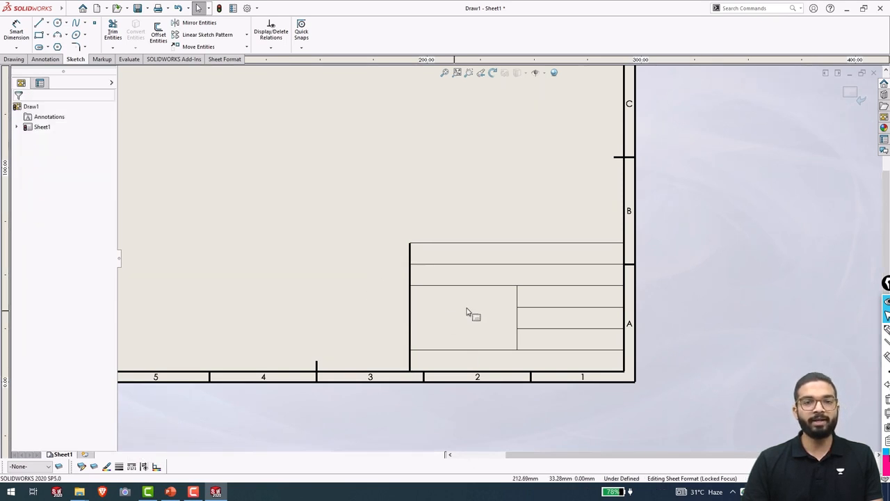
pyautogui.click(121, 468)
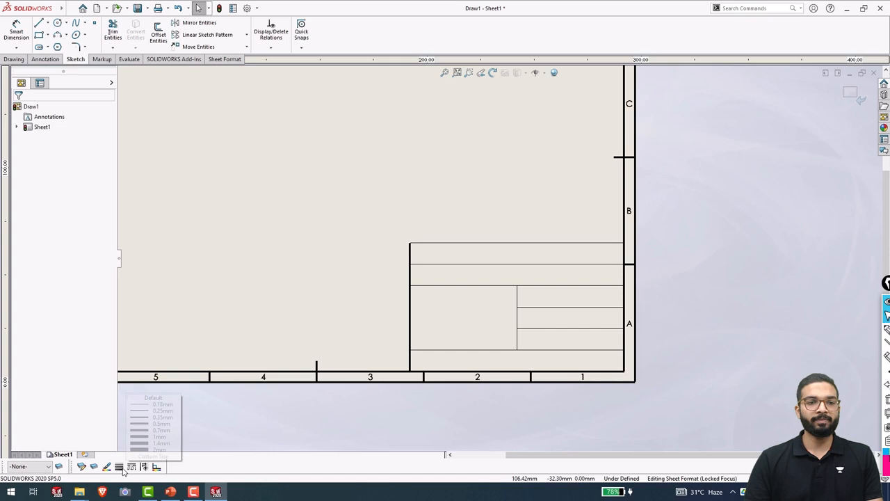
pyautogui.click(320, 428)
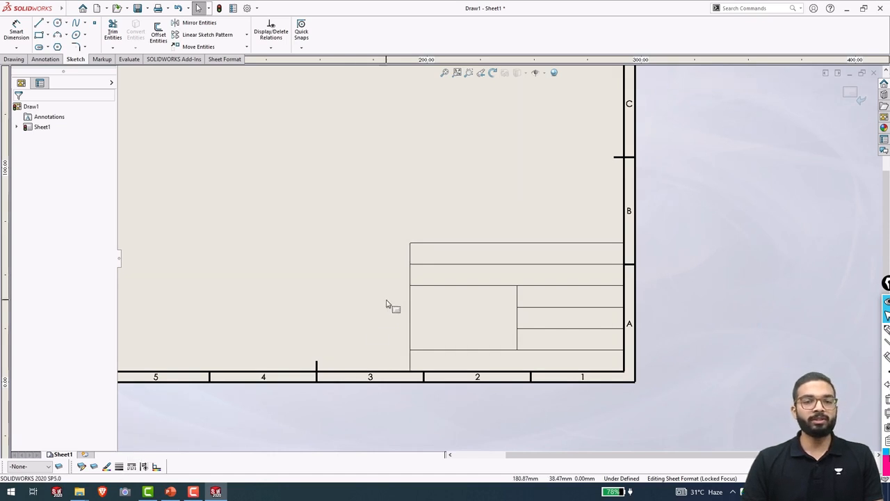
# Add a new layer named SHEET FORMAT in the Layers dialog.
pyautogui.click(59, 466)
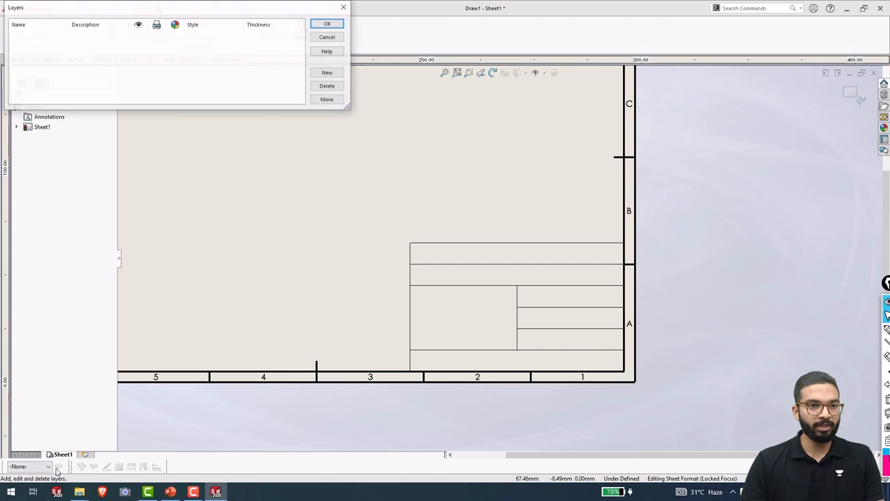
pyautogui.click(325, 75)
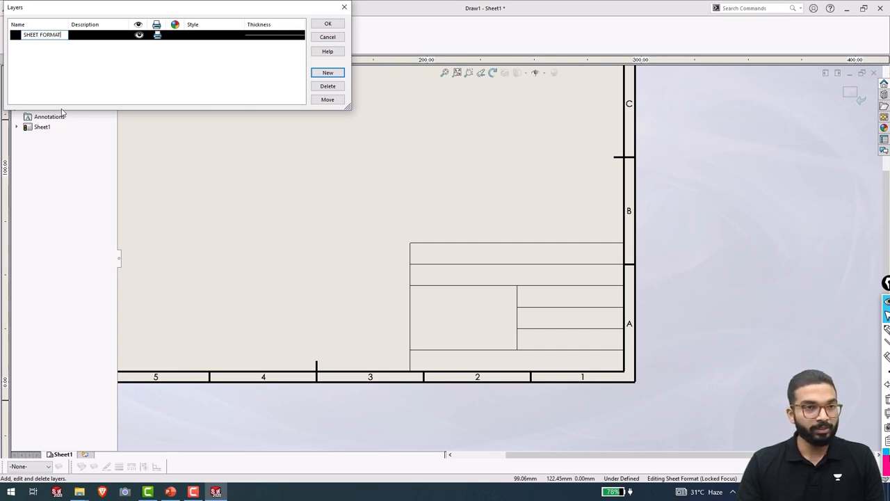
pyautogui.press('Return')
pyautogui.click(165, 77)
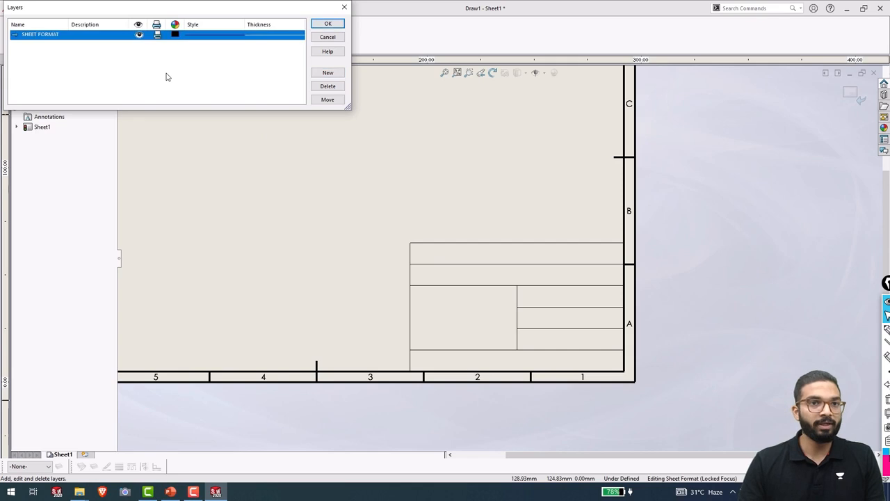
pyautogui.click(251, 38)
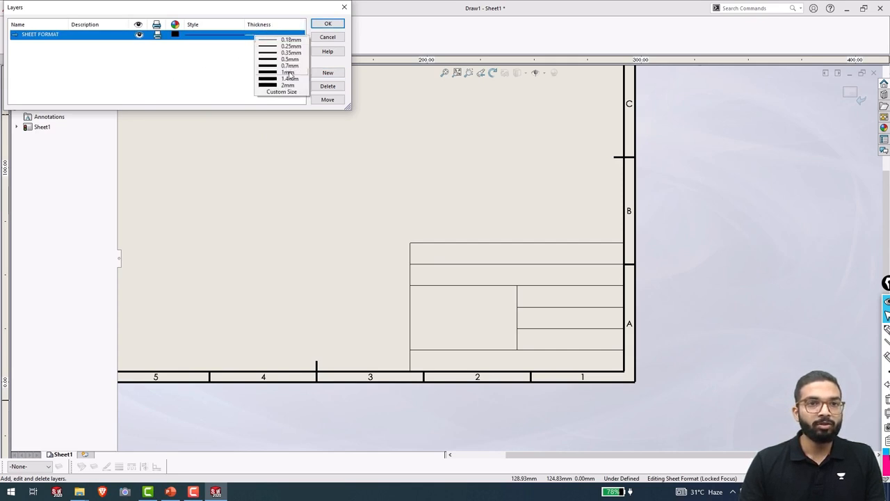
# Give SHEET FORMAT 0.5mm thickness, close Layers, and box-select all title-block lines.
pyautogui.click(282, 60)
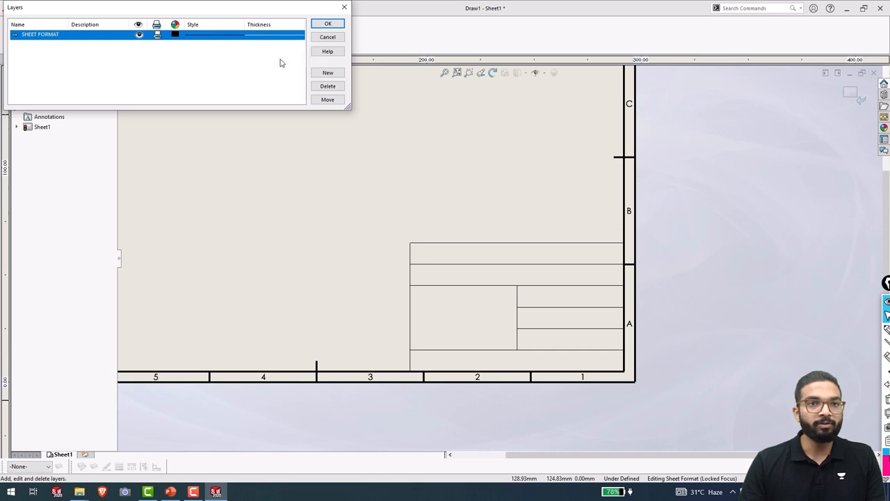
pyautogui.click(328, 24)
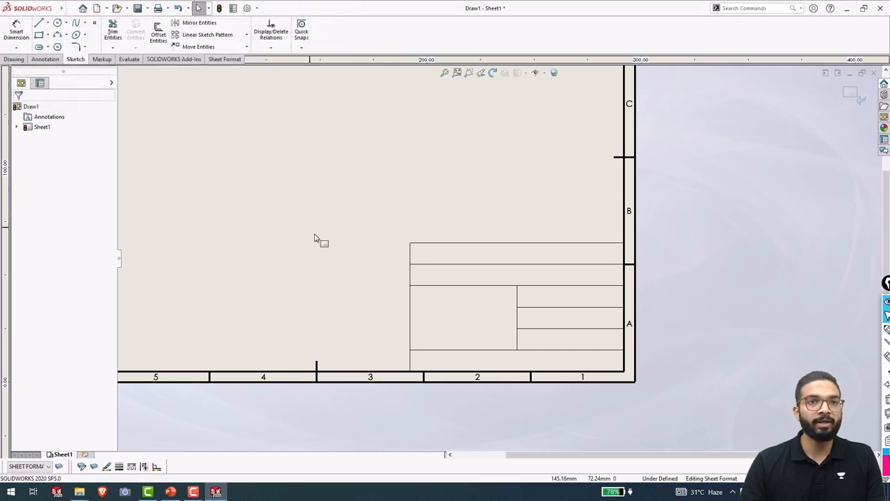
pyautogui.scroll(4, 408, 273)
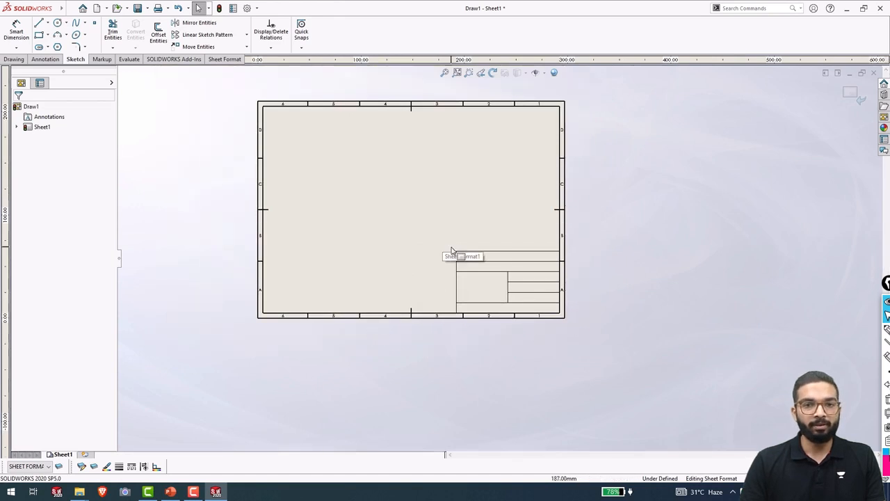
pyautogui.scroll(-1, 446, 254)
pyautogui.moveTo(442, 238); pyautogui.dragTo(591, 334)
pyautogui.scroll(-3, 571, 315)
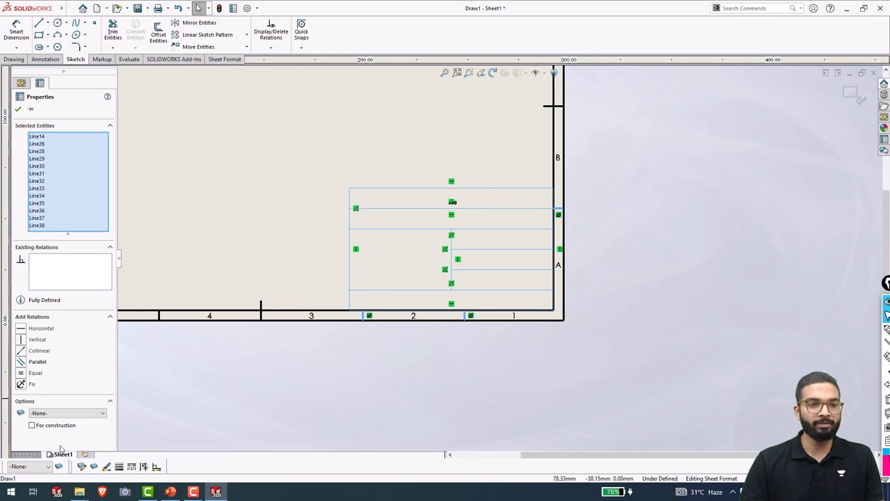
# Move the selected title-block lines onto the SHEET FORMAT layer.
pyautogui.click(49, 467)
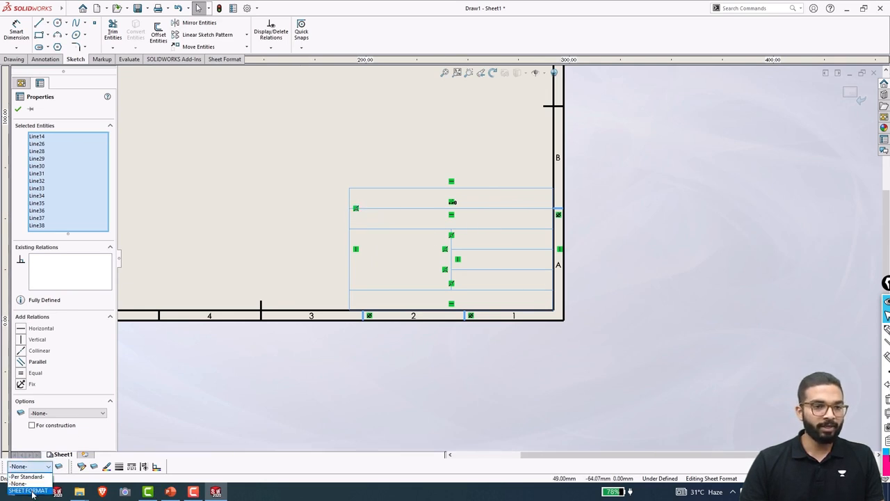
pyautogui.click(32, 491)
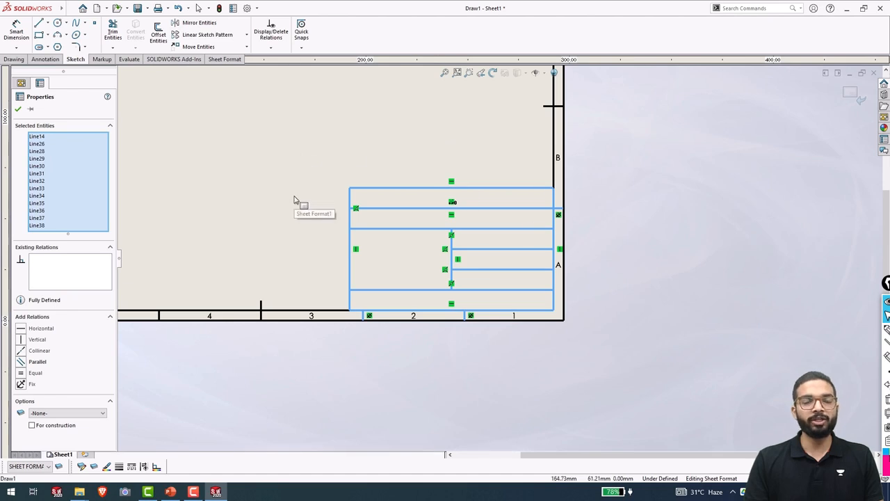
pyautogui.click(409, 348)
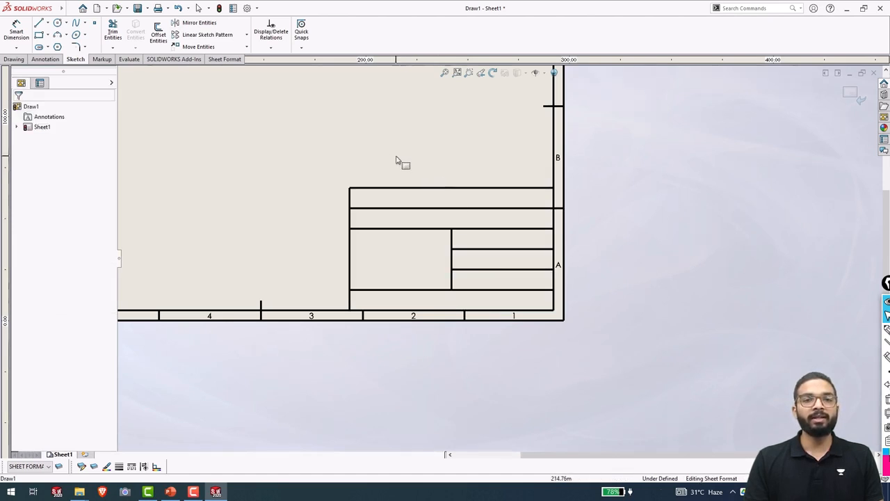
pyautogui.scroll(-2, 444, 183)
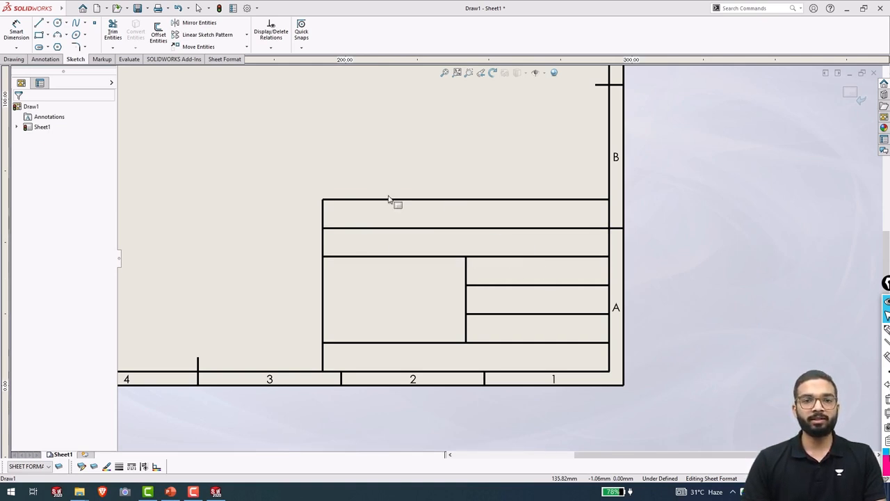
# Add DESCREIPTION: and DRAWN BY: notes to the title block's top two rows.
pyautogui.click(43, 60)
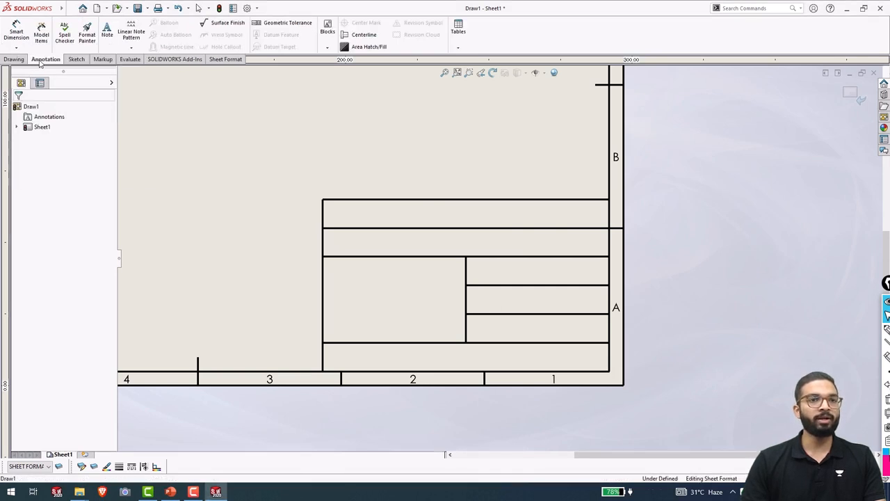
pyautogui.click(107, 35)
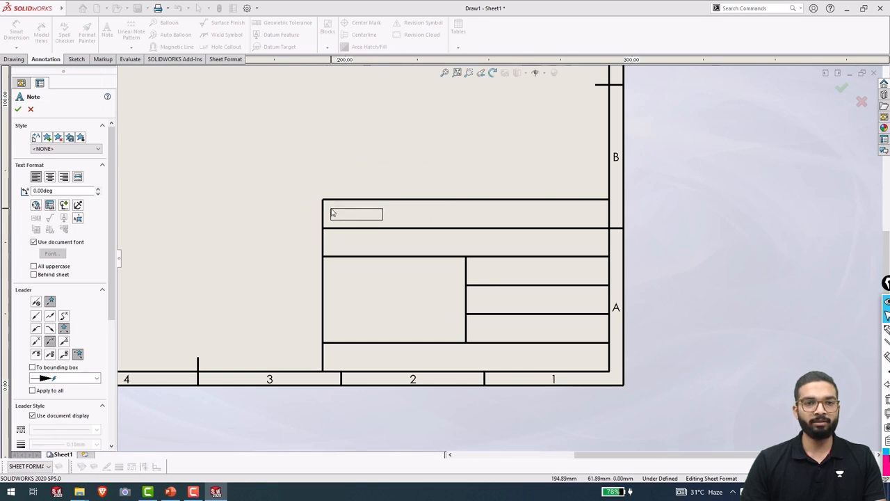
pyautogui.click(332, 213)
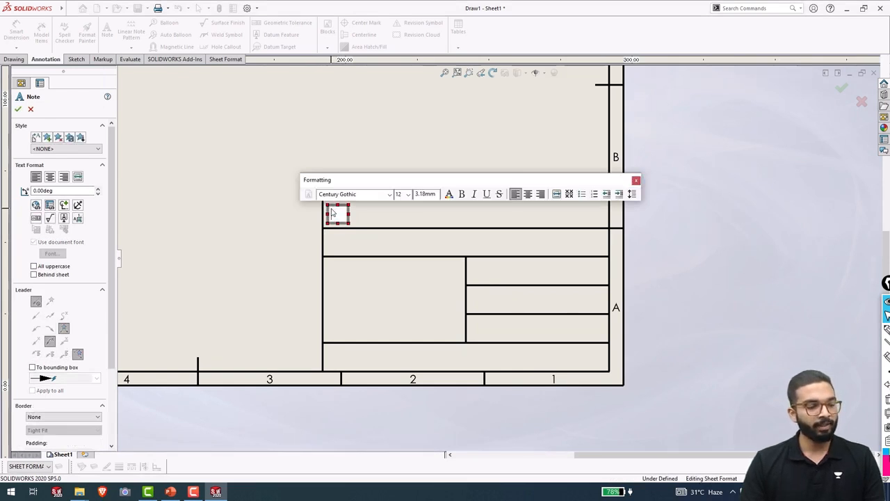
pyautogui.write('DE')
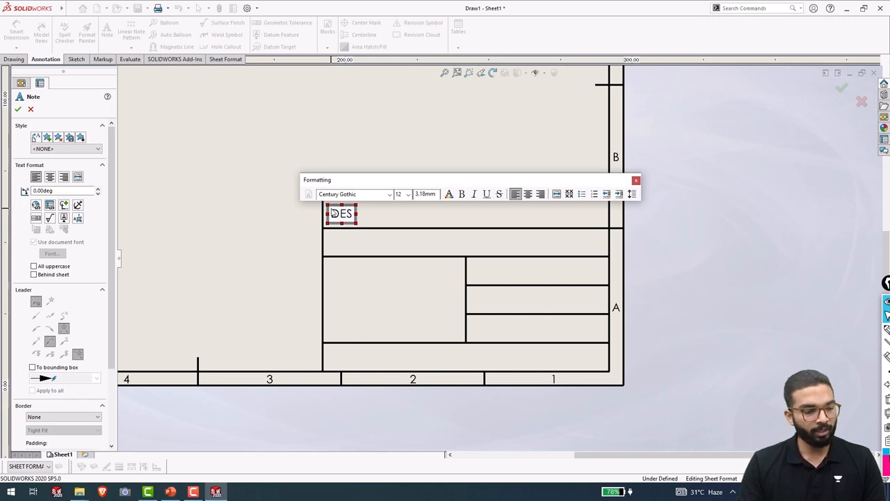
pyautogui.write('S')
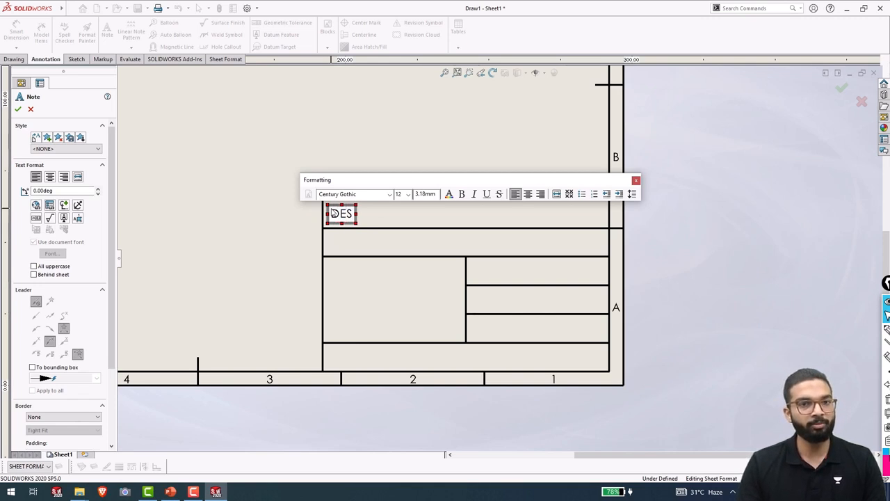
pyautogui.write('CREIPT')
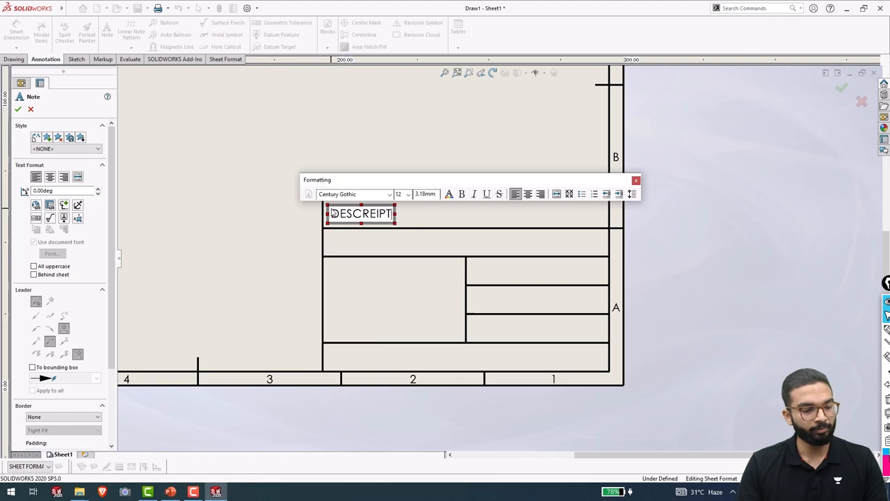
pyautogui.write('ION:')
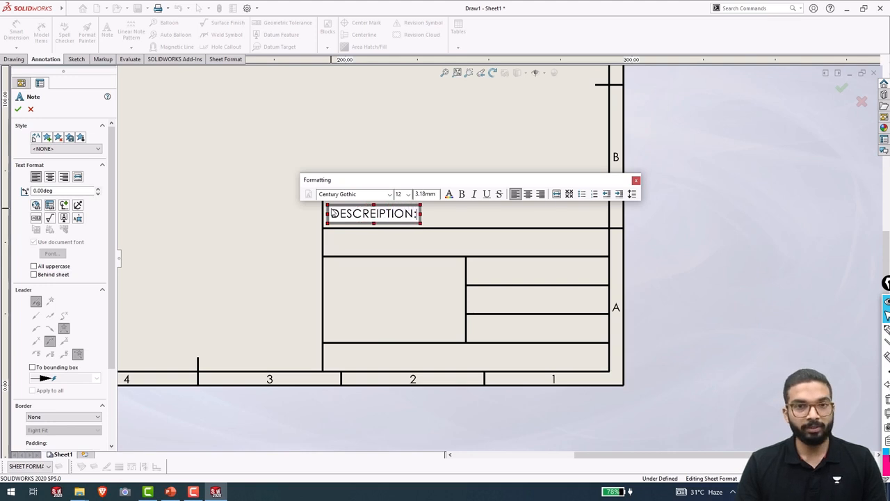
pyautogui.click(452, 233)
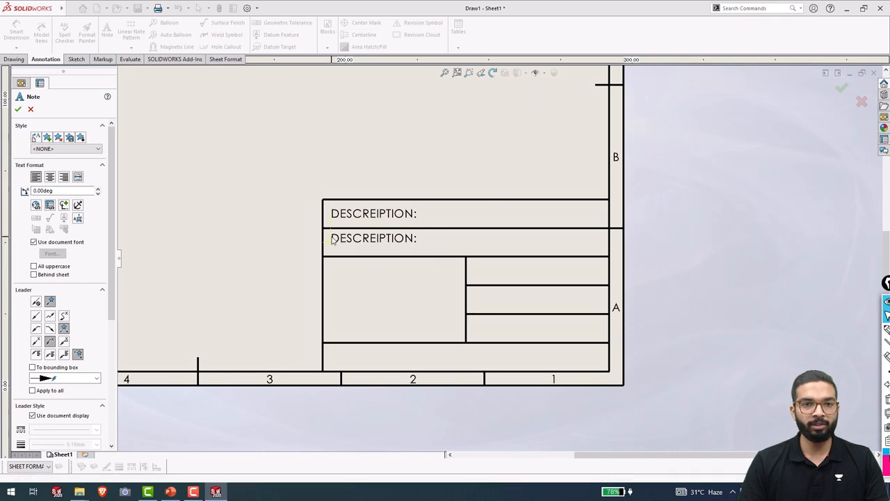
pyautogui.click(333, 238)
pyautogui.write('DRAW')
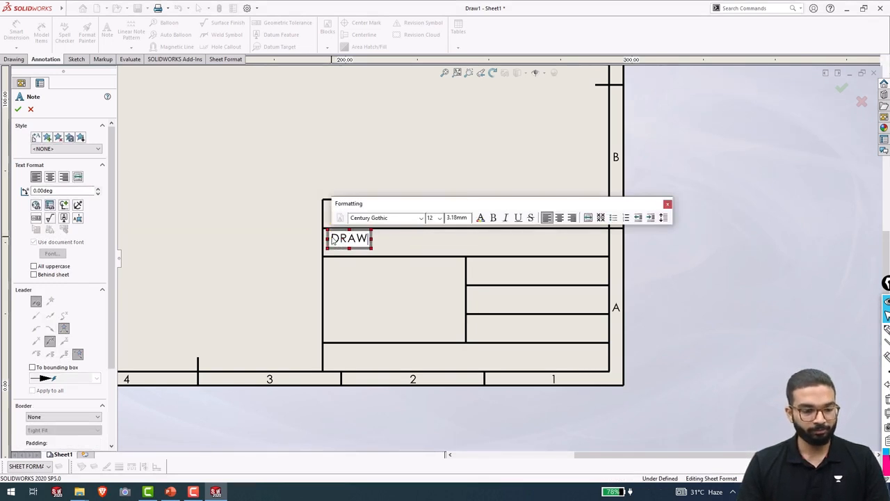
pyautogui.write('N BY:')
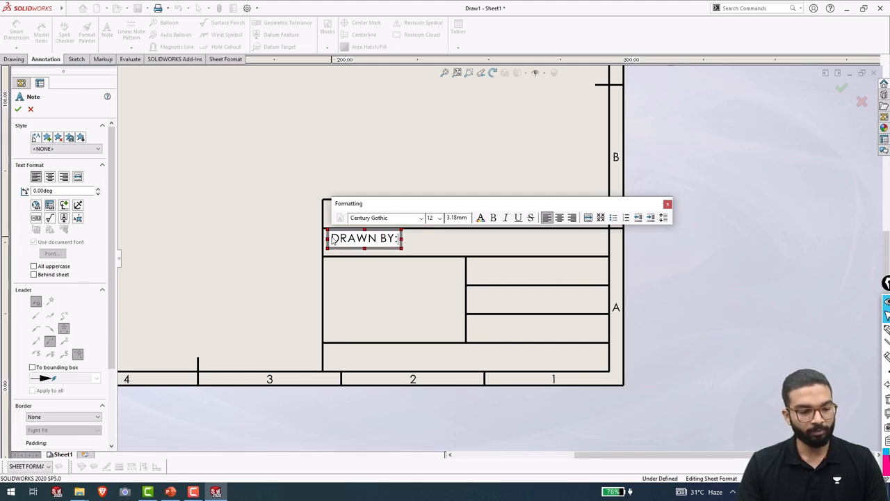
pyautogui.click(365, 286)
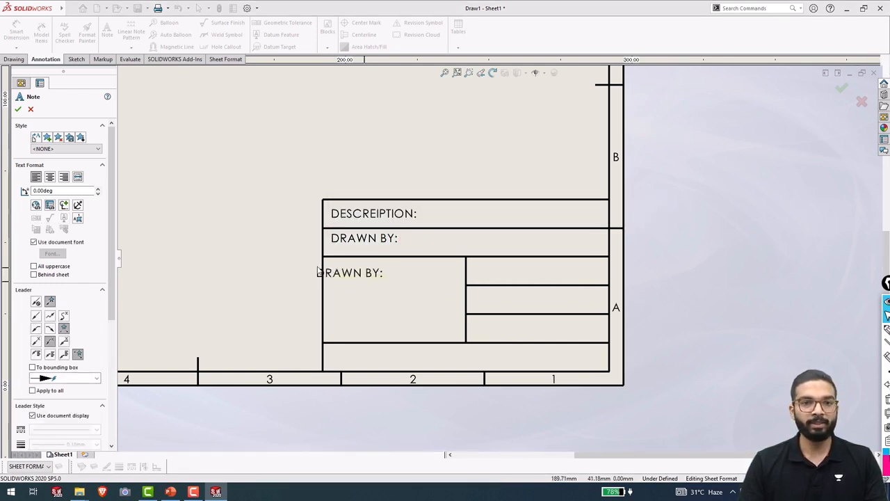
# Add a three-line NOTE: / TOLERANCES- / FINISH note in the lower left cell.
pyautogui.click(332, 272)
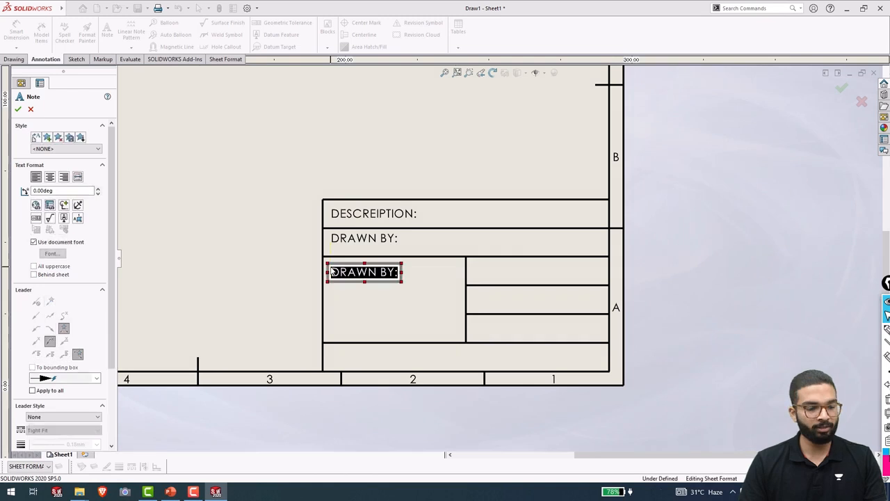
pyautogui.write('NOTE')
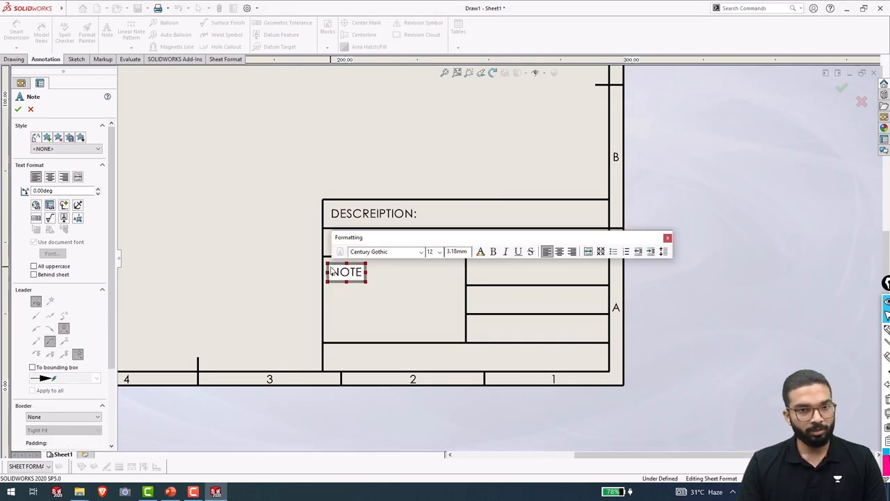
pyautogui.write(':')
pyautogui.press('Return')
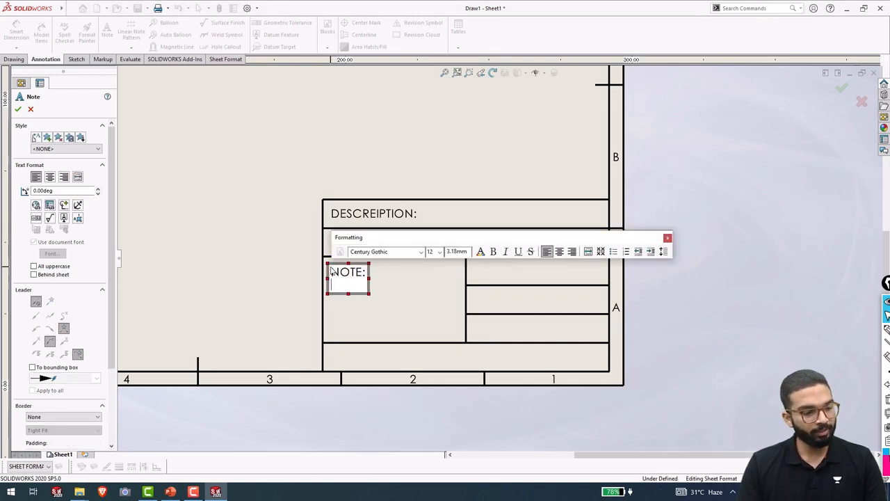
pyautogui.write('TOLERANCES')
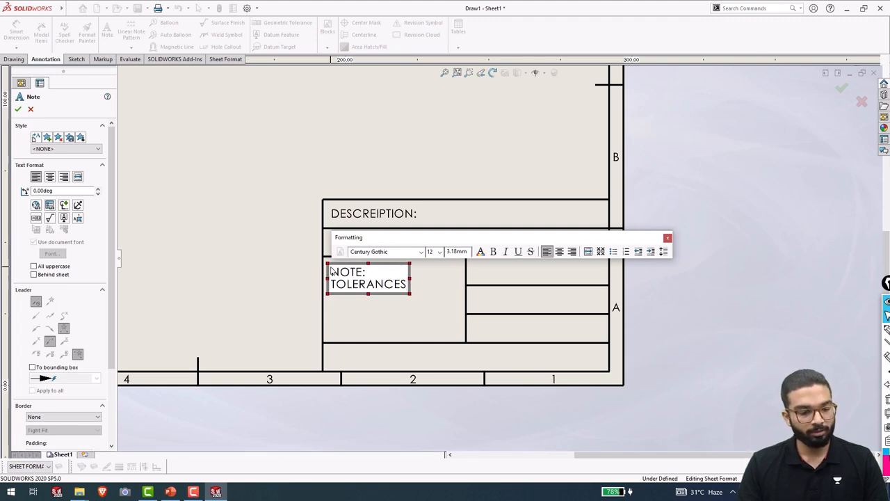
pyautogui.write('-')
pyautogui.press('Return')
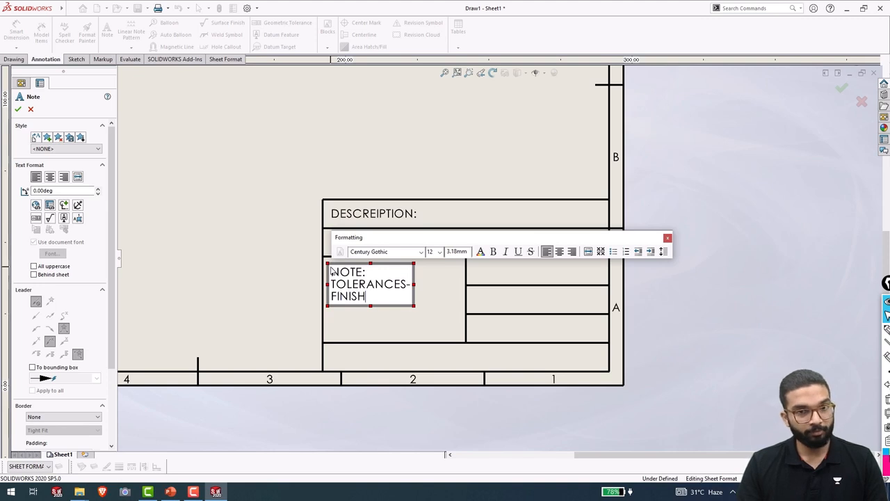
pyautogui.press('Escape')
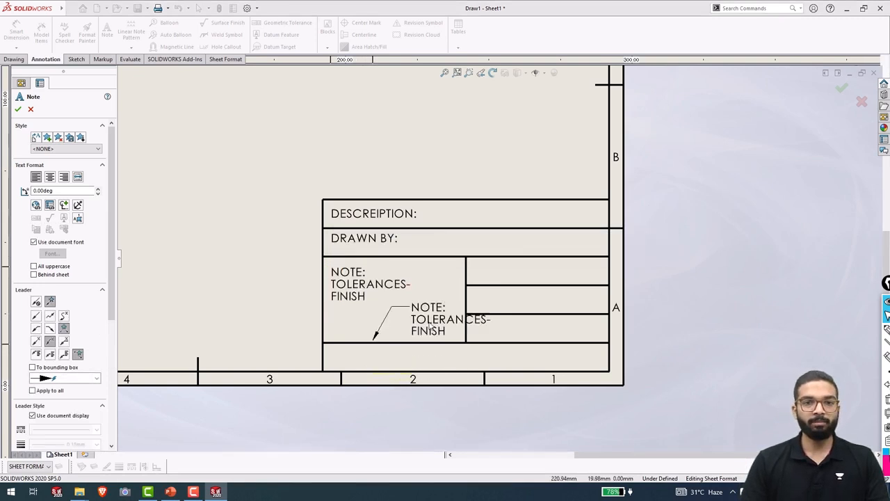
# Replace the copied notes in the right-hand cells with MATERIAL:, WEIGHT: and DATE: labels.
pyautogui.click(473, 264)
pyautogui.doubleClick(479, 285)
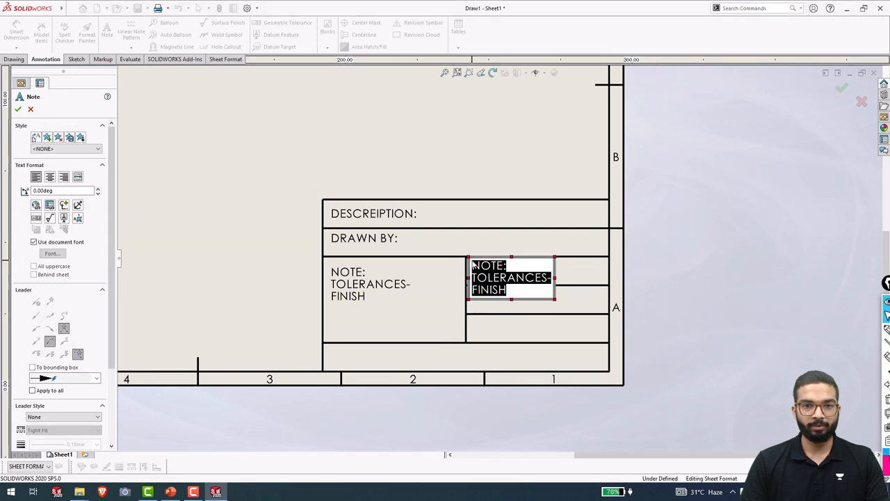
pyautogui.write('M')
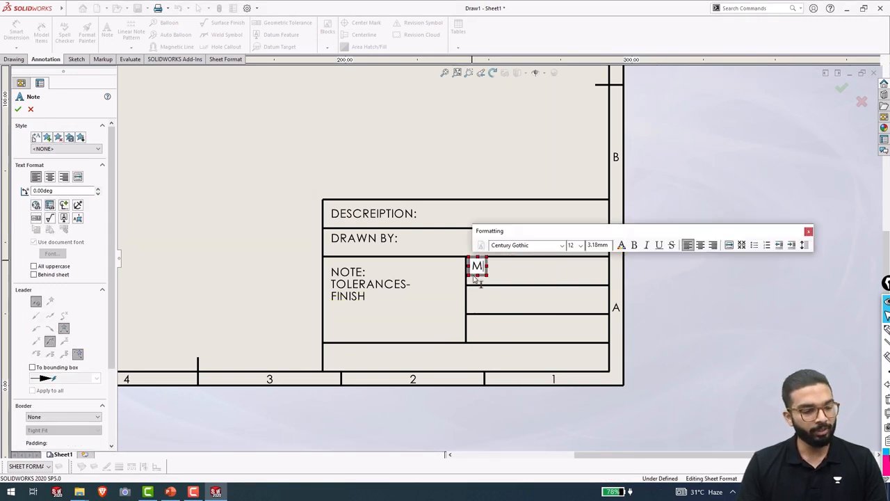
pyautogui.write('ATERIAL:')
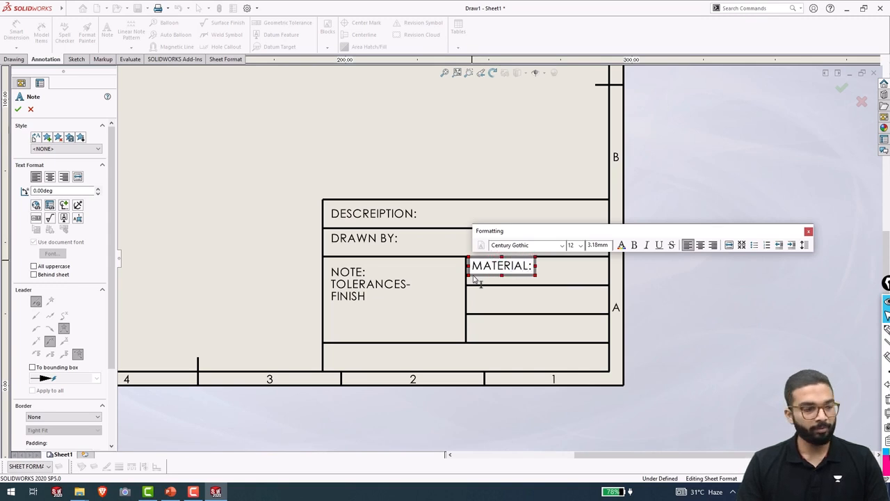
pyautogui.click(475, 279)
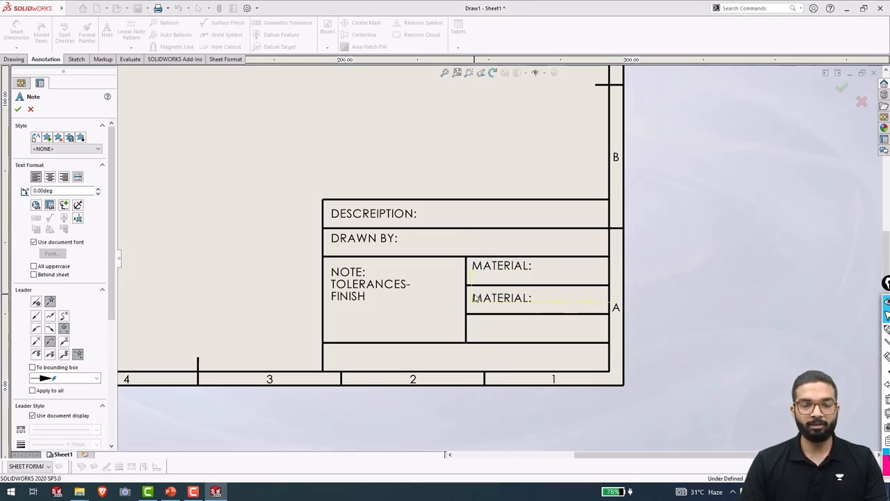
pyautogui.click(475, 298)
pyautogui.write('WE')
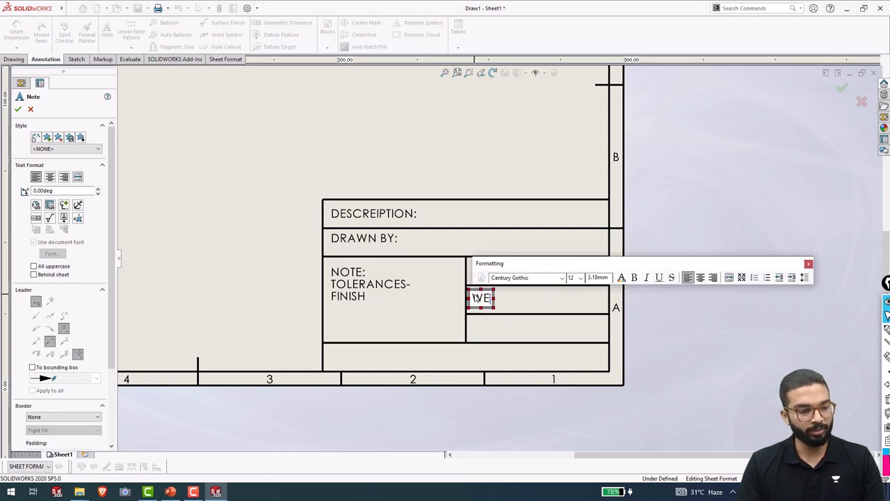
pyautogui.write('IGHT;')
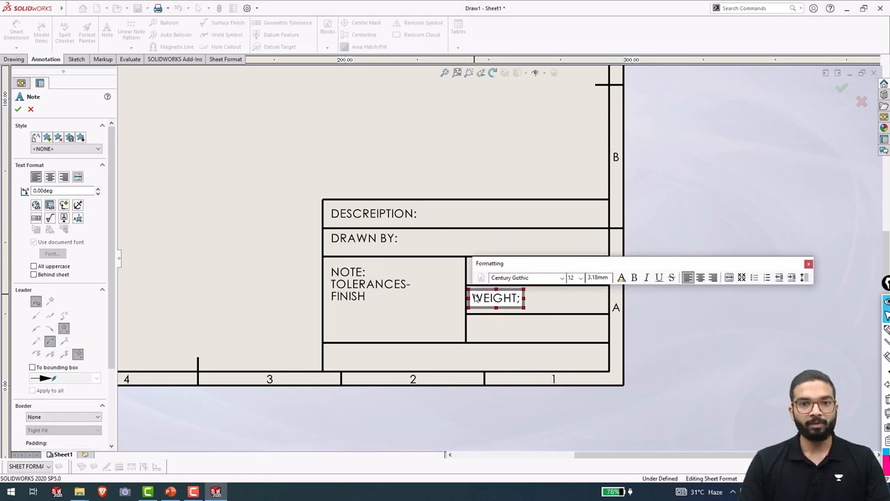
pyautogui.press('BackSpace')
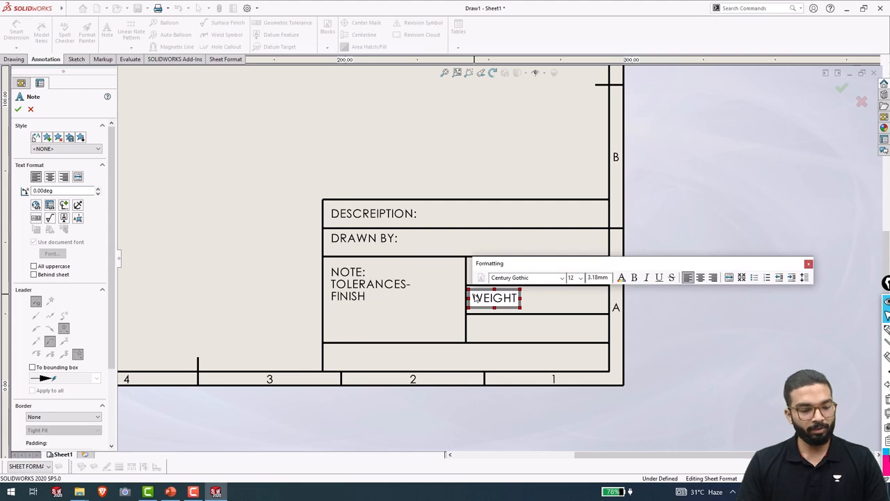
pyautogui.write(':')
pyautogui.click(472, 341)
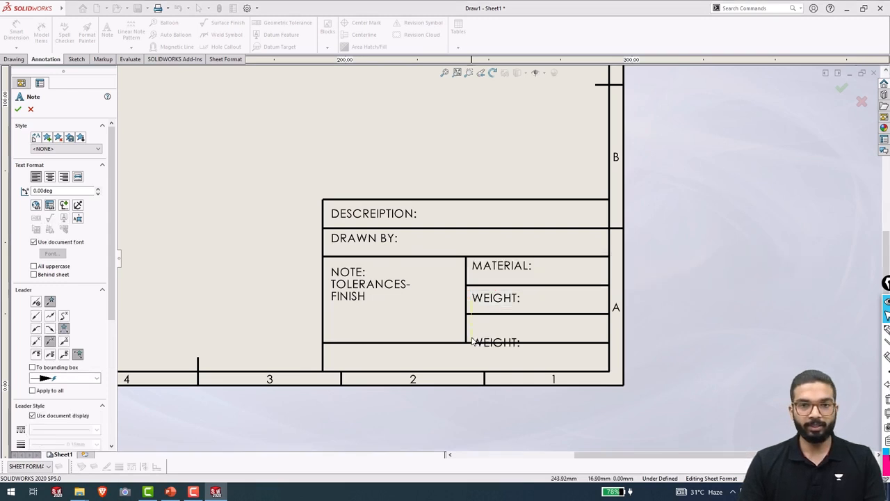
pyautogui.click(472, 330)
pyautogui.write('DA')
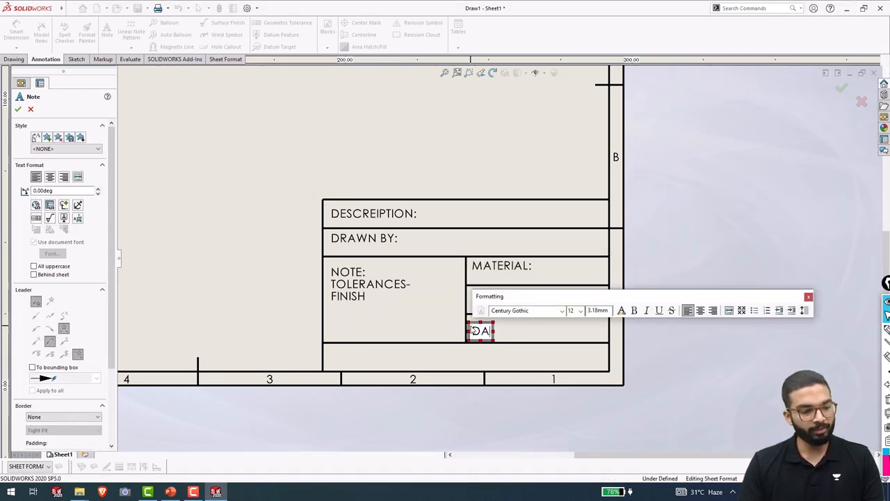
pyautogui.write('TE')
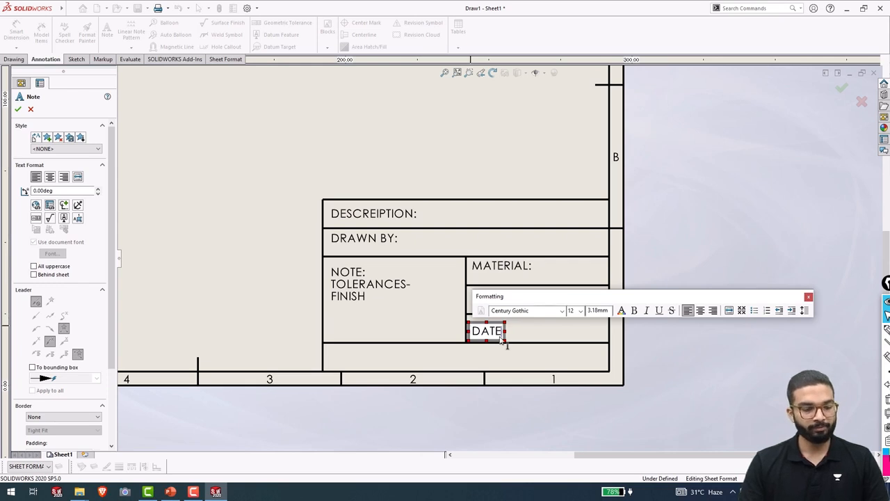
pyautogui.write(':')
pyautogui.click(505, 339)
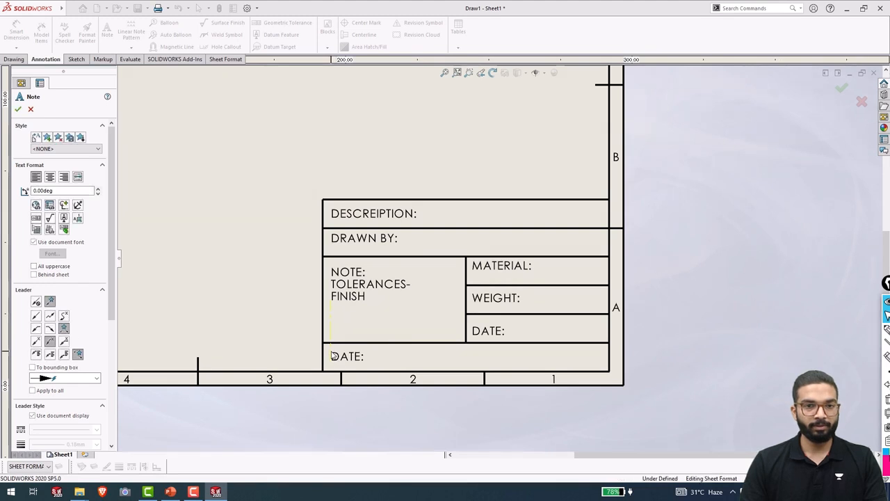
# Write SHEET SCALE: in the bottom-left cell and retype a copy beside it as SHEET OF.
pyautogui.click(332, 356)
pyautogui.write('SHEET ')
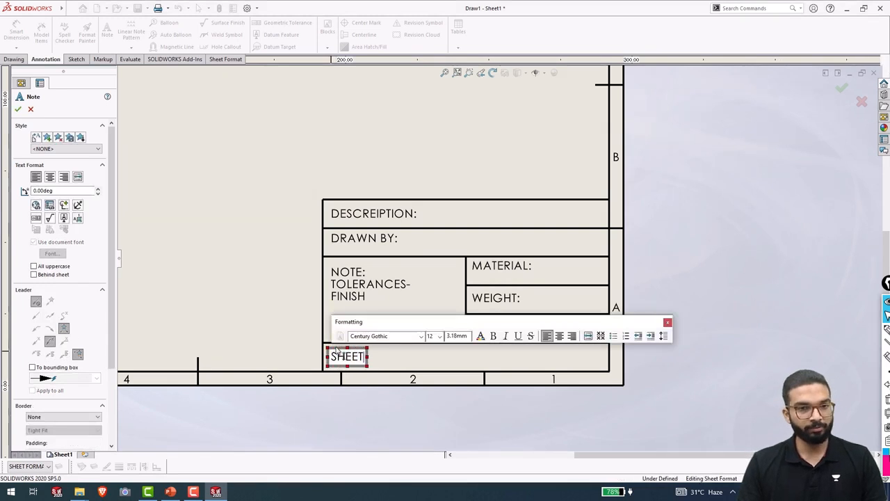
pyautogui.write('SCAL')
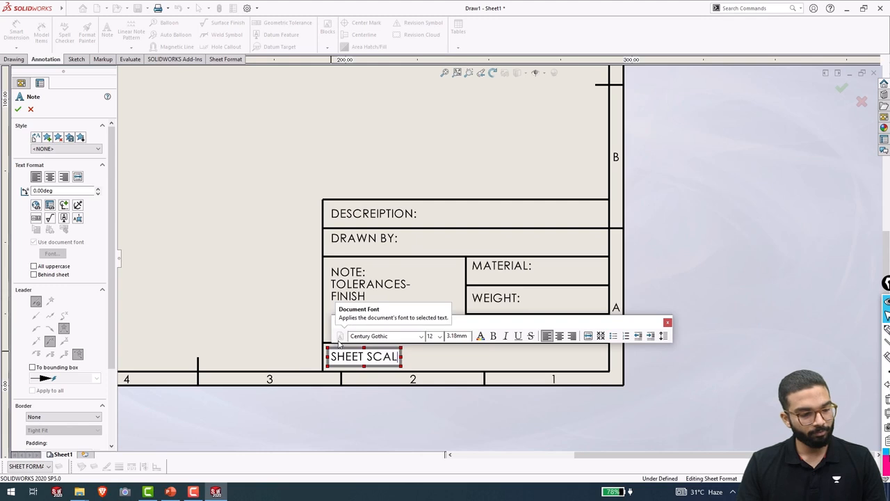
pyautogui.write('E:')
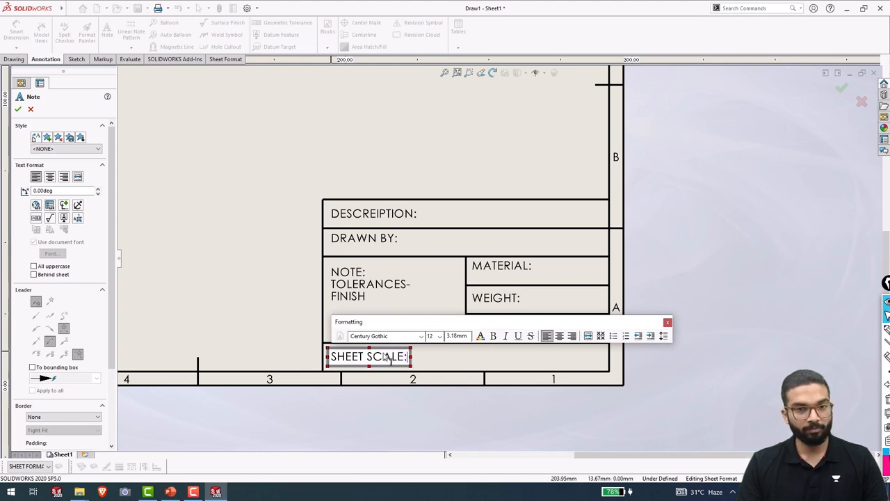
pyautogui.click(455, 364)
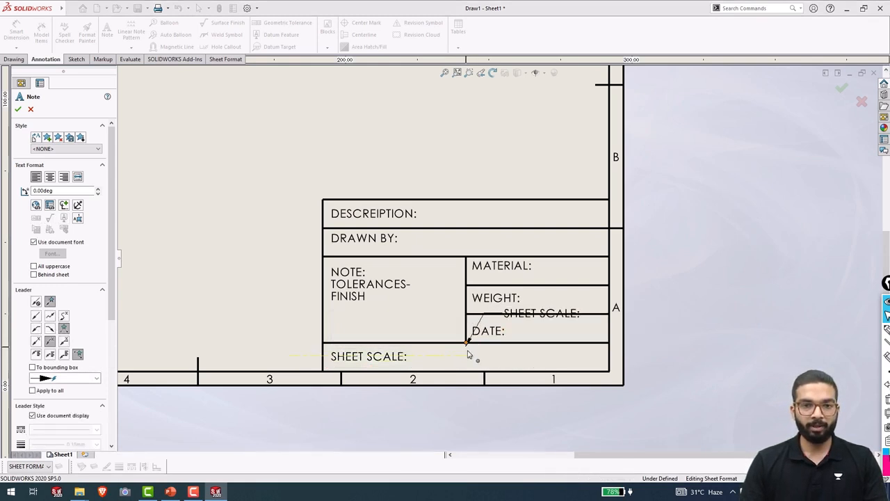
pyautogui.click(468, 357)
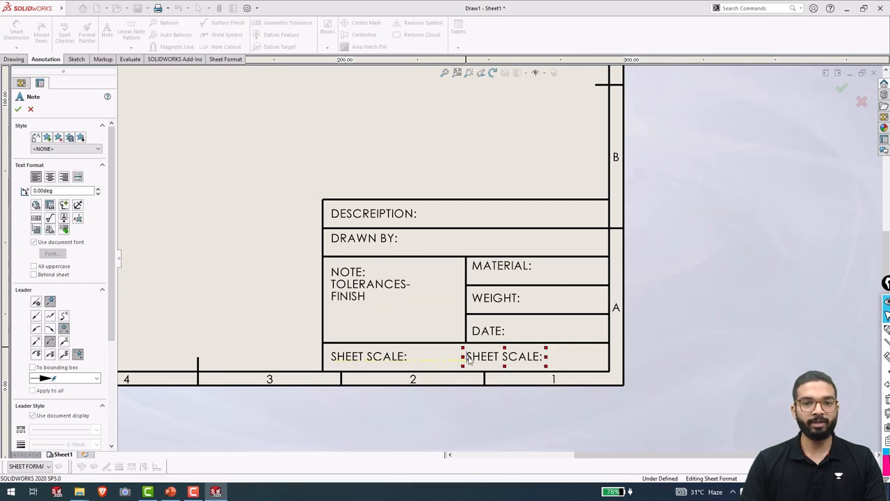
pyautogui.doubleClick(497, 363)
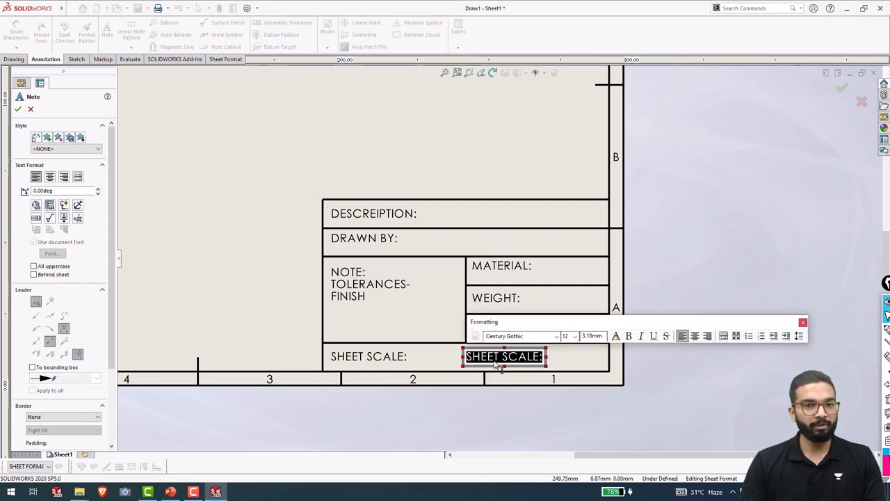
pyautogui.write('SHEET')
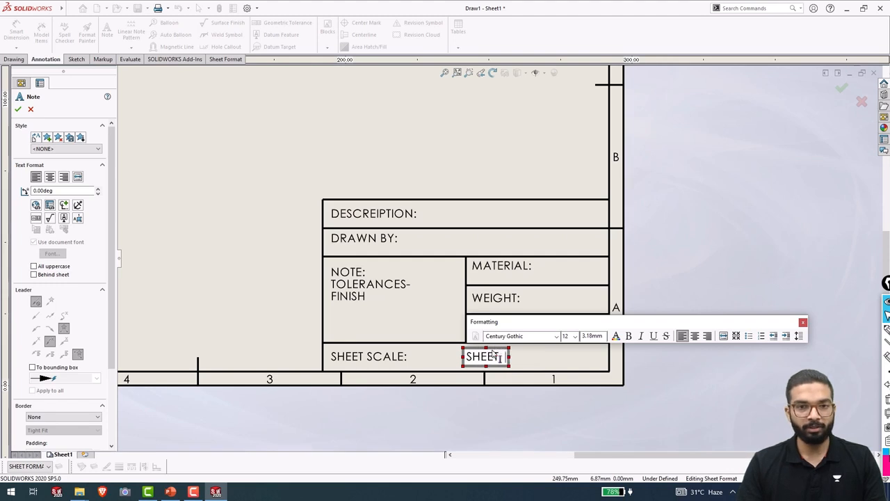
pyautogui.write(' O')
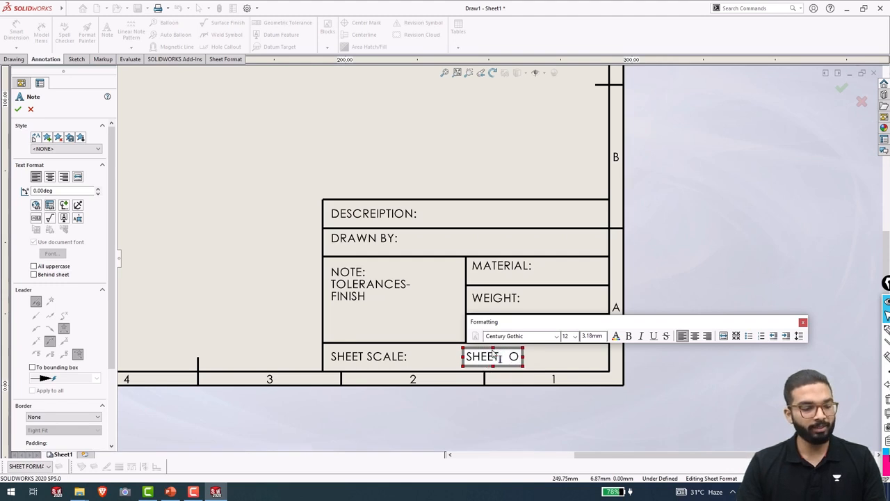
pyautogui.write('F')
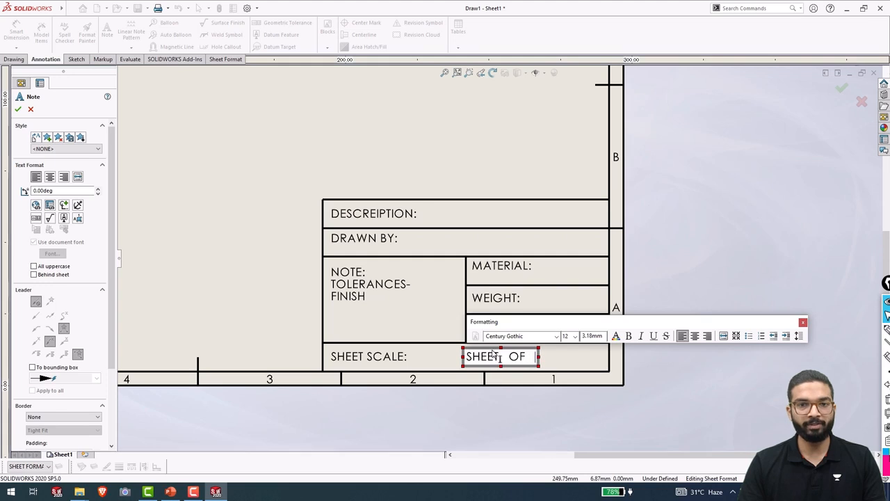
pyautogui.click(553, 381)
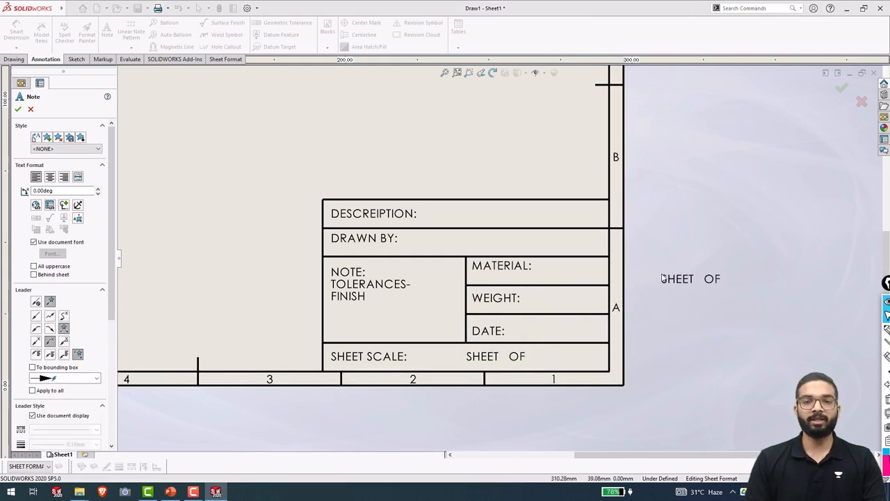
pyautogui.press('Escape')
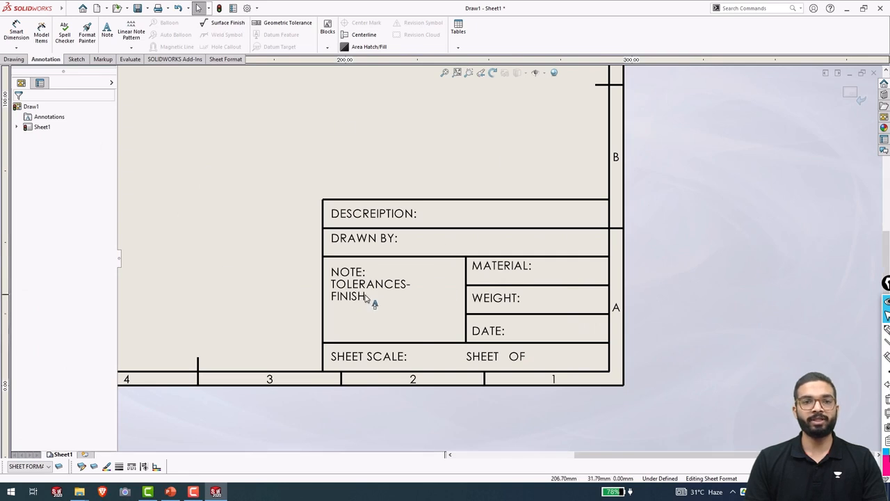
# Append a hyphen after FINISH in the tolerances note, making it read FINISH-.
pyautogui.click(366, 298)
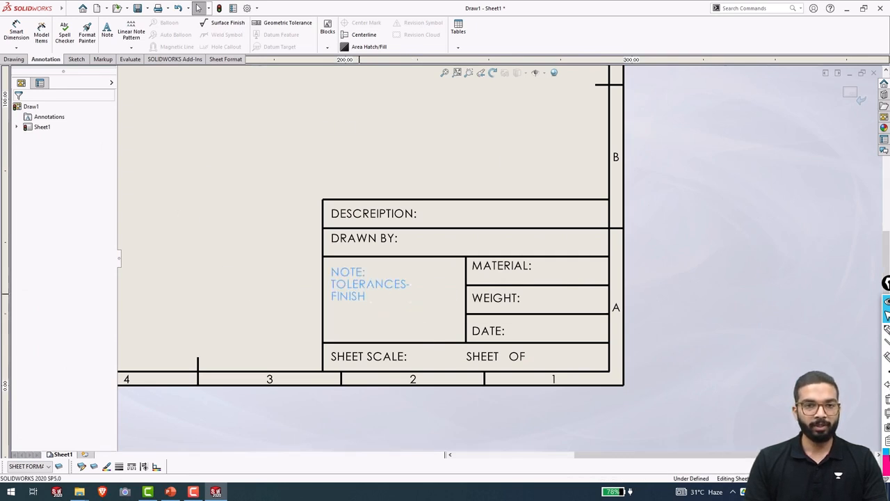
pyautogui.doubleClick(366, 298)
pyautogui.click(399, 306)
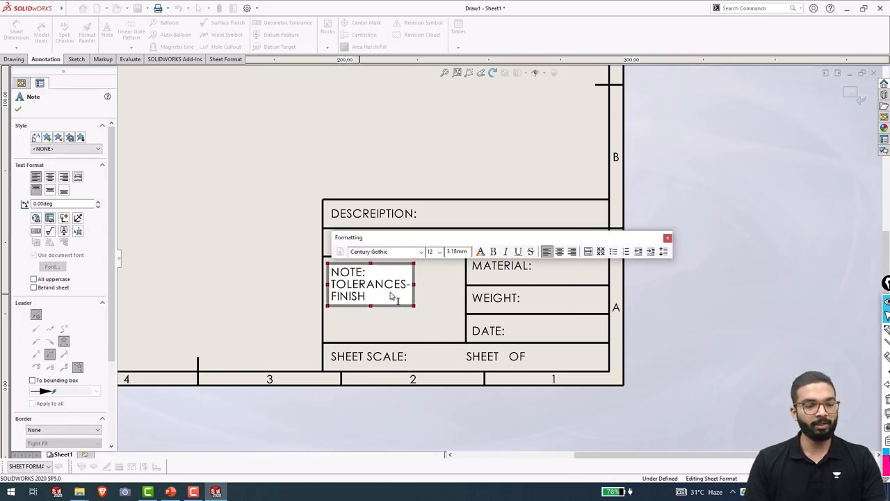
pyautogui.write('-')
pyautogui.click(407, 316)
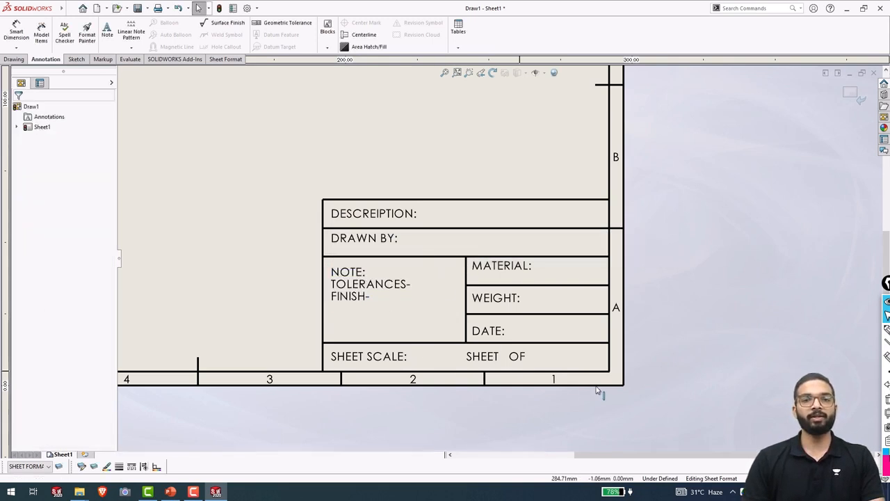
pyautogui.click(83, 59)
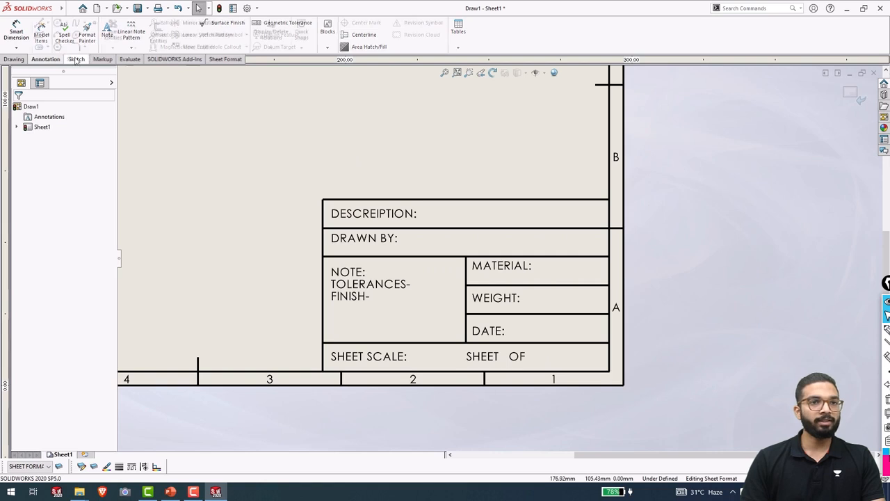
# Draw a vertical divider from the bottom row's top edge down to the border.
pyautogui.click(38, 23)
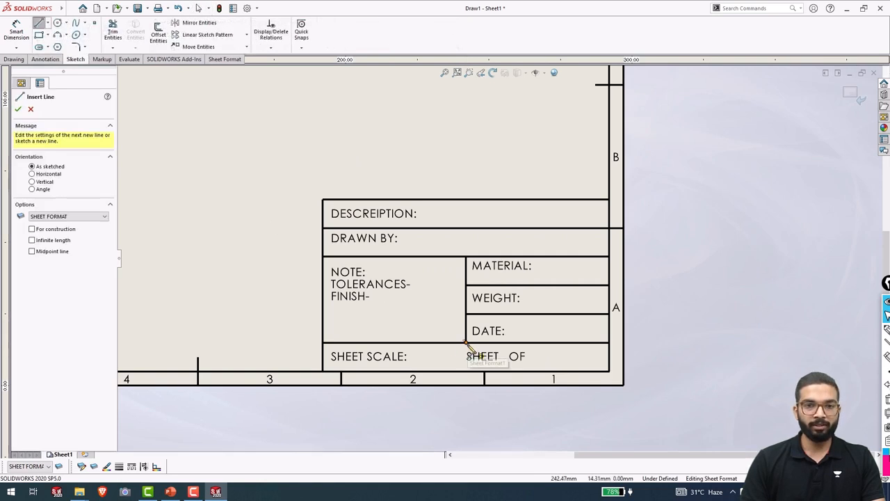
pyautogui.click(466, 344)
pyautogui.click(467, 373)
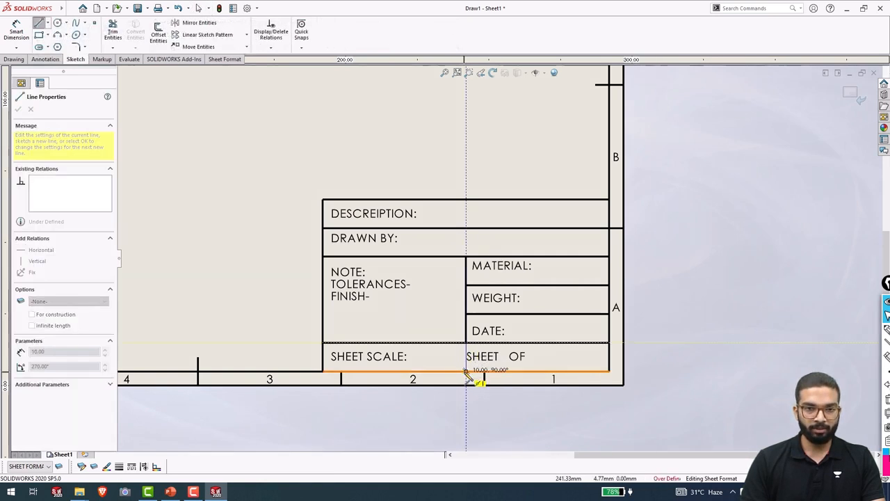
pyautogui.press('Escape')
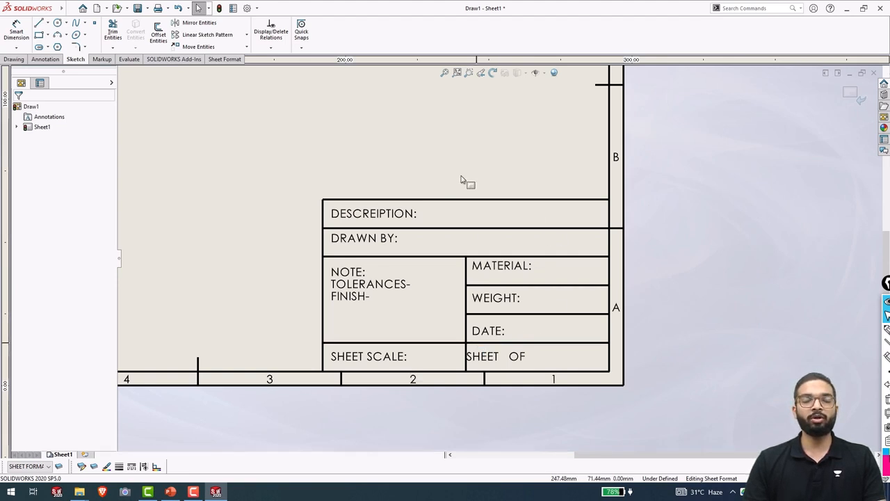
# Place a leaderless note after SHEET SCALE: linked to SW-Sheet Scale, showing 1:1.
pyautogui.click(46, 59)
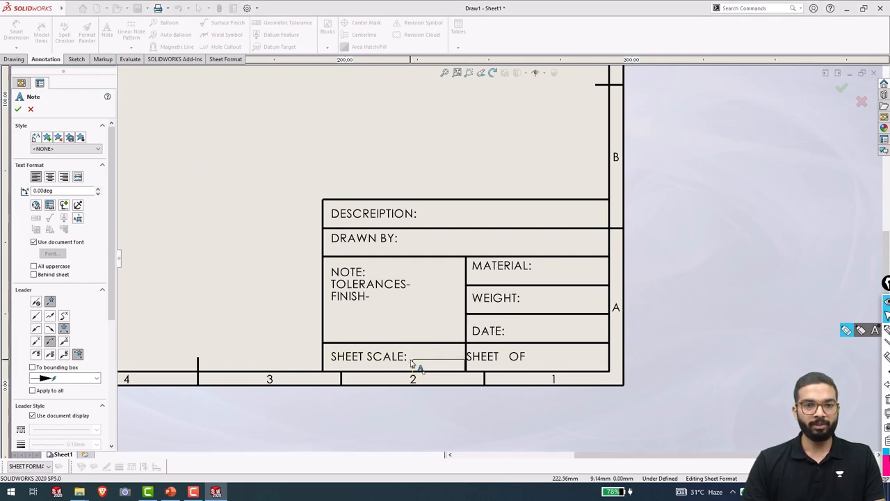
pyautogui.click(36, 302)
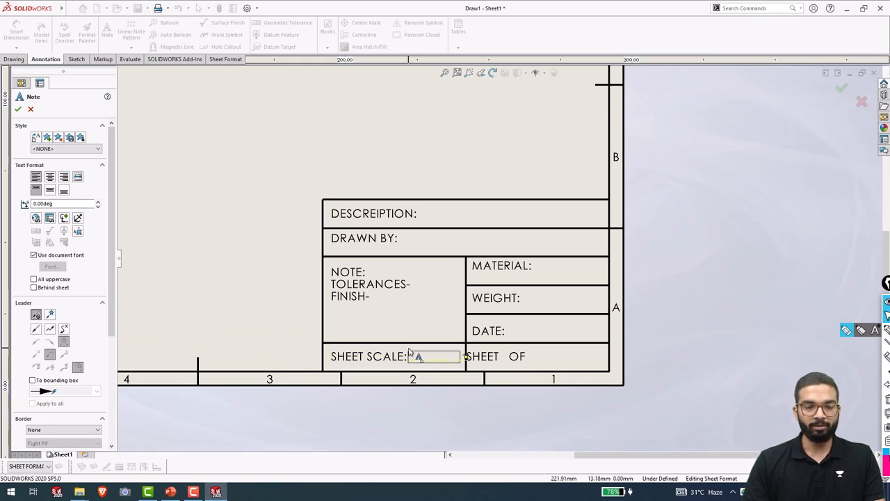
pyautogui.click(409, 353)
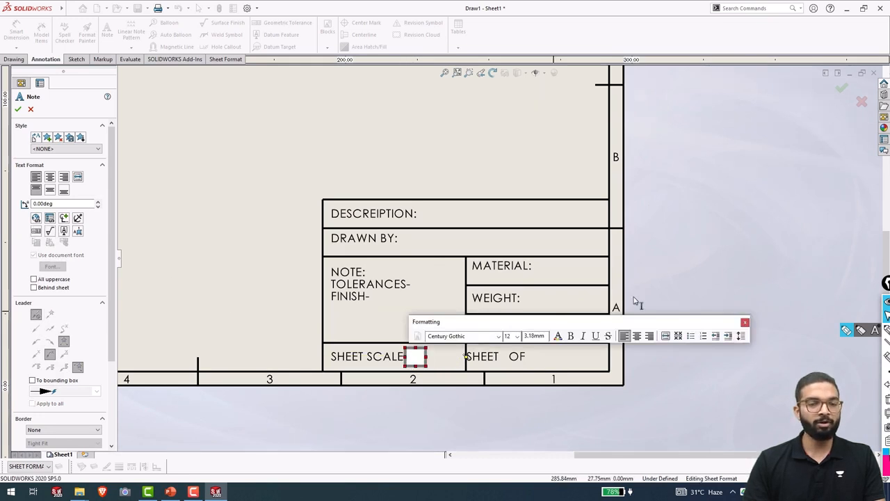
pyautogui.click(49, 219)
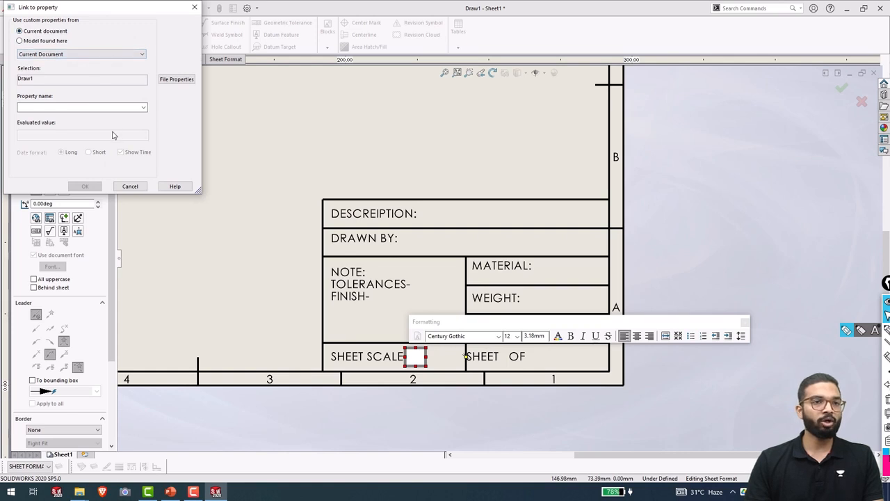
pyautogui.click(143, 108)
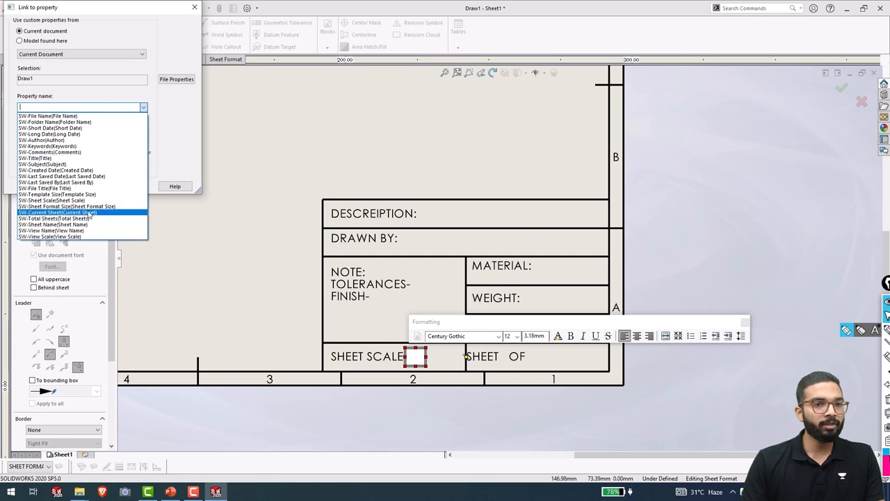
pyautogui.click(54, 200)
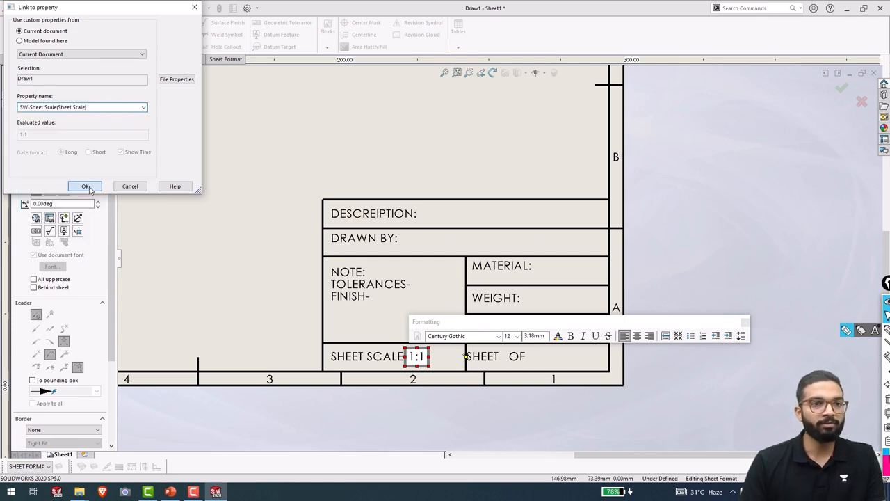
pyautogui.click(83, 185)
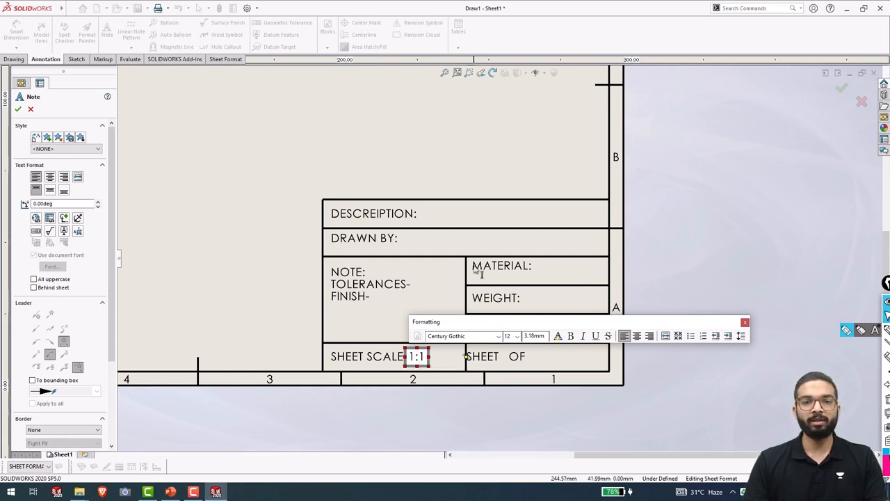
# Add a note between SHEET and OF linked to the Current Sheet property.
pyautogui.click(525, 366)
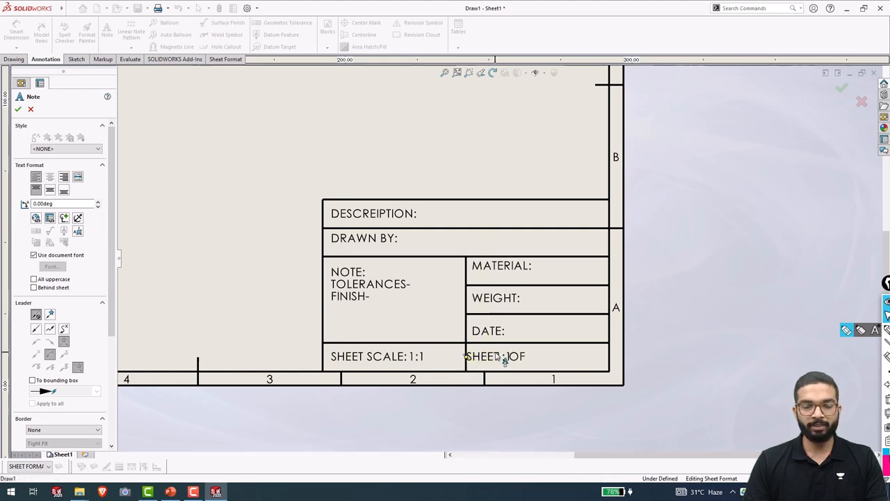
pyautogui.click(504, 358)
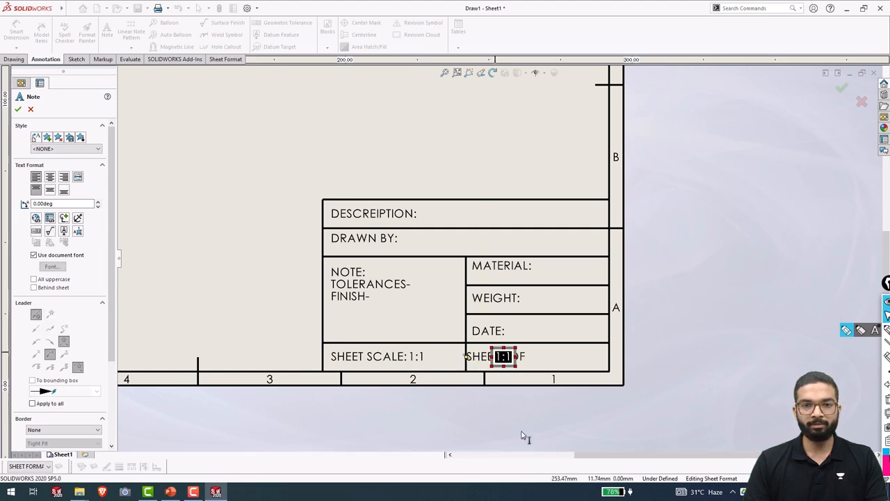
pyautogui.click(49, 220)
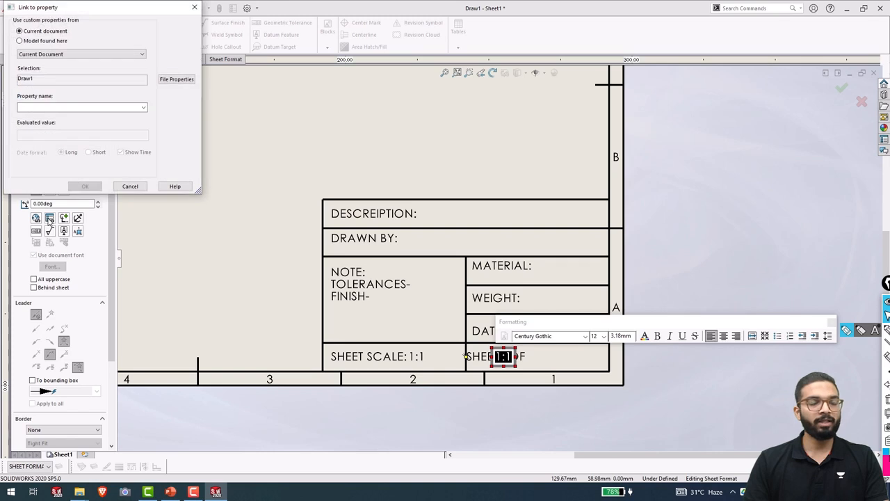
pyautogui.click(143, 107)
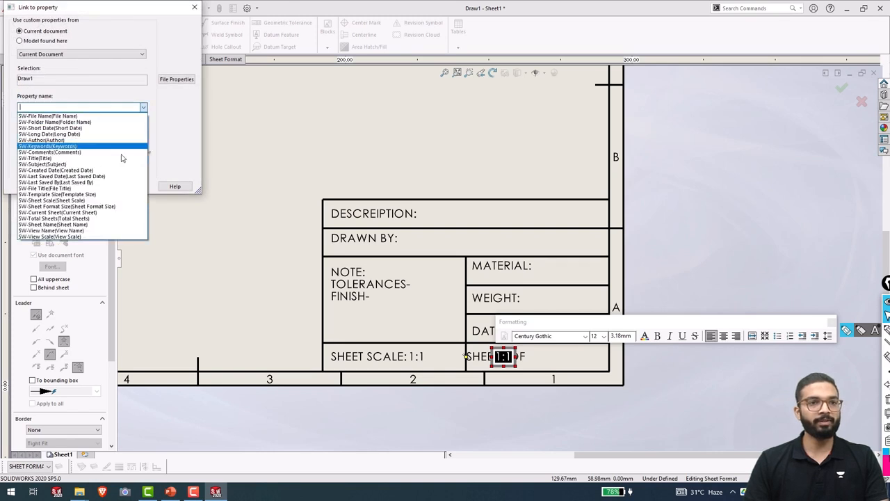
pyautogui.click(78, 213)
pyautogui.click(85, 185)
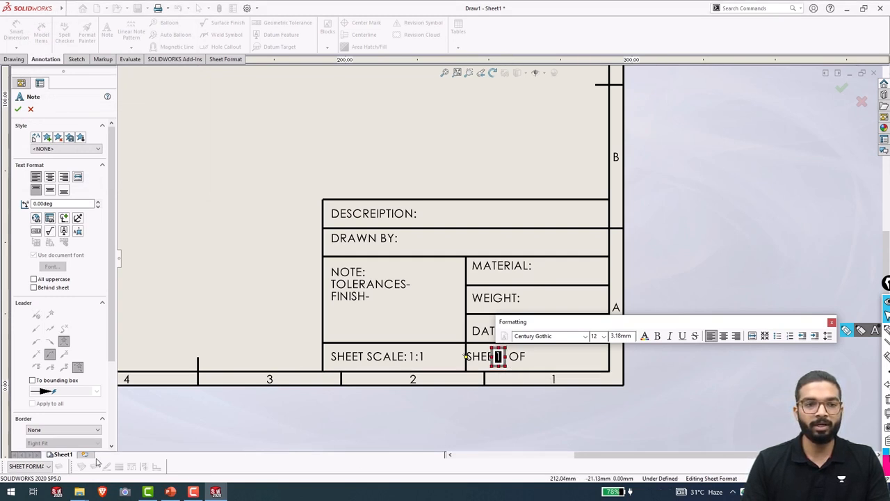
pyautogui.click(544, 379)
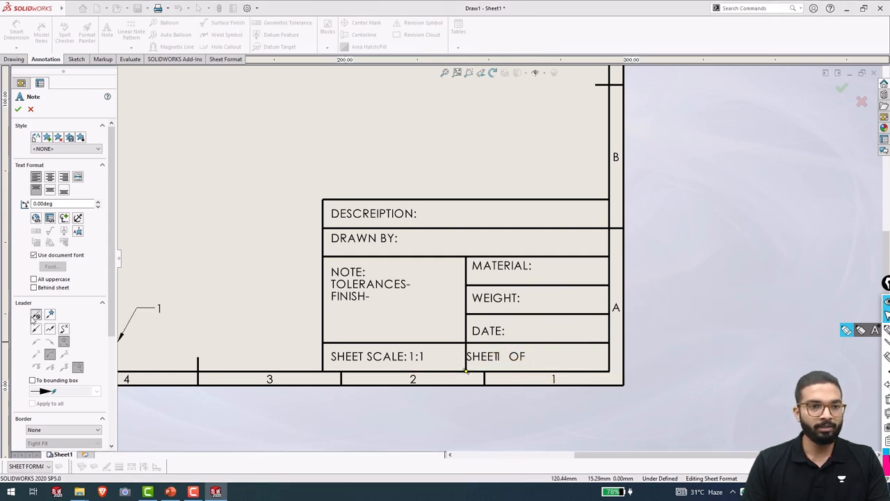
# Add a leaderless note after OF linked to the SW-Total Sheets property.
pyautogui.click(35, 315)
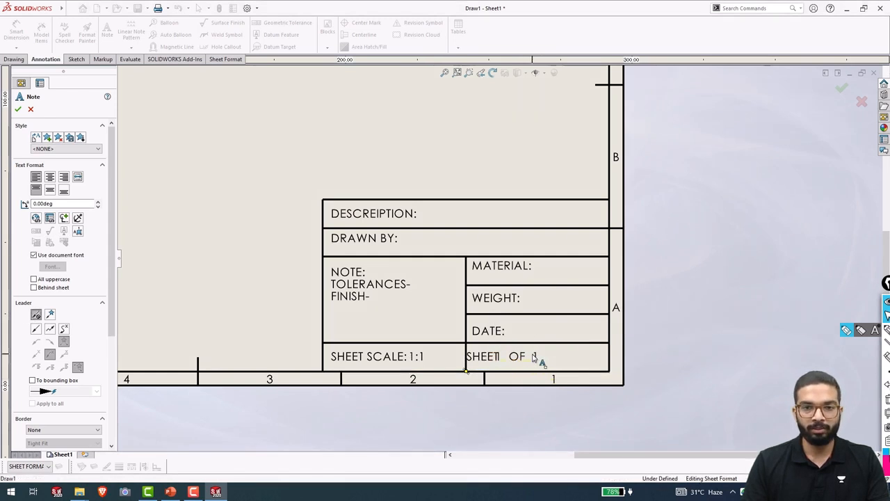
pyautogui.click(534, 355)
pyautogui.click(49, 218)
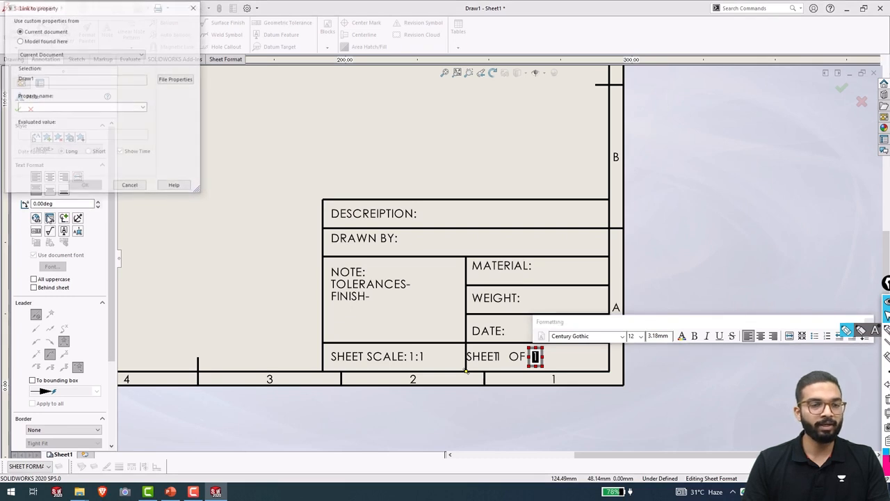
pyautogui.click(143, 107)
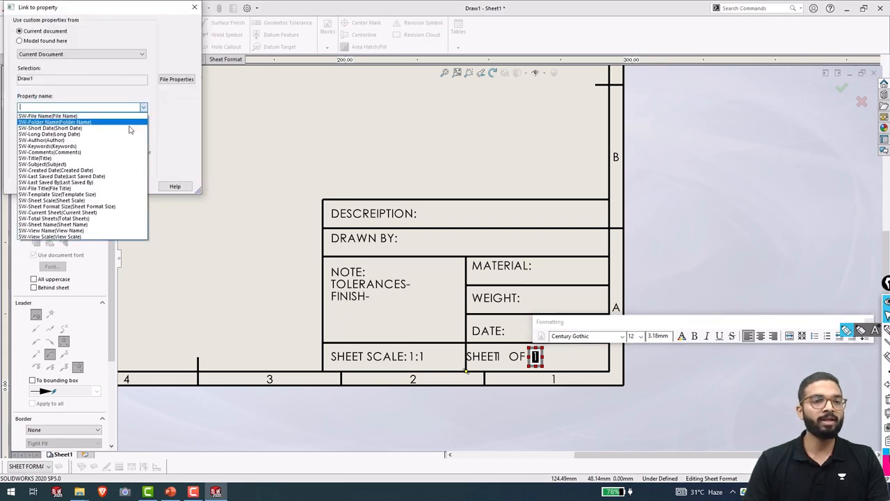
pyautogui.click(58, 219)
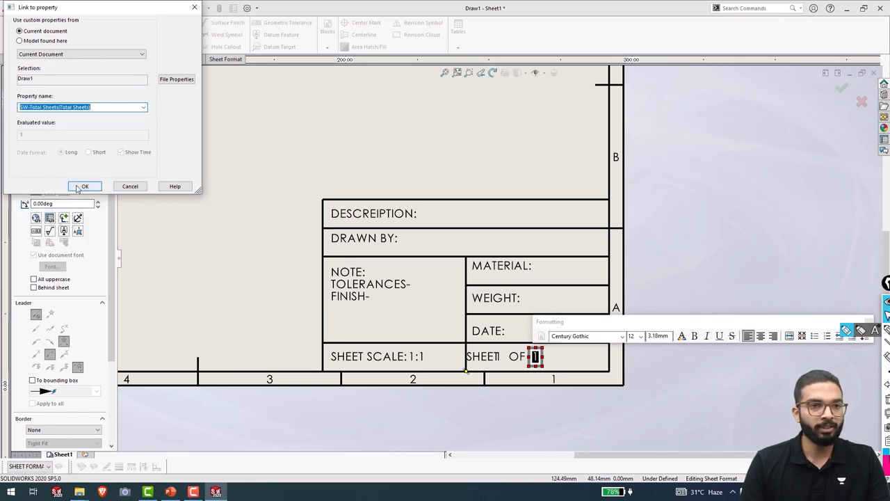
pyautogui.click(81, 186)
pyautogui.click(537, 373)
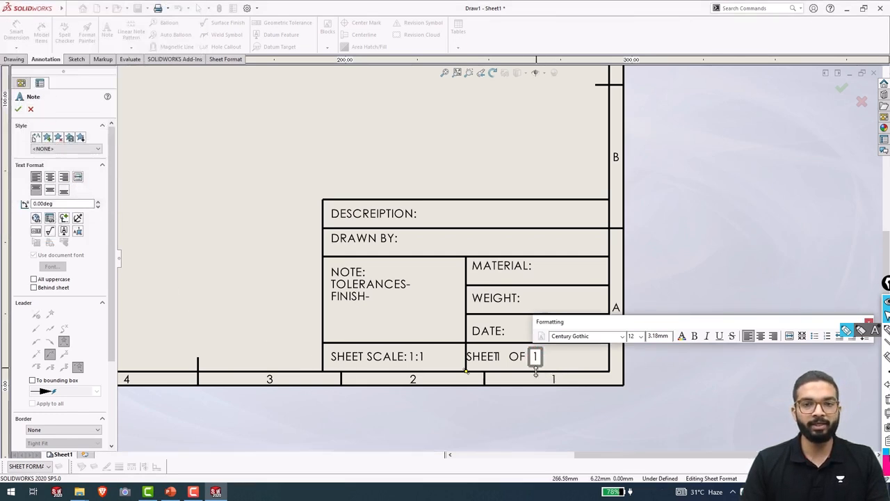
pyautogui.press('Escape')
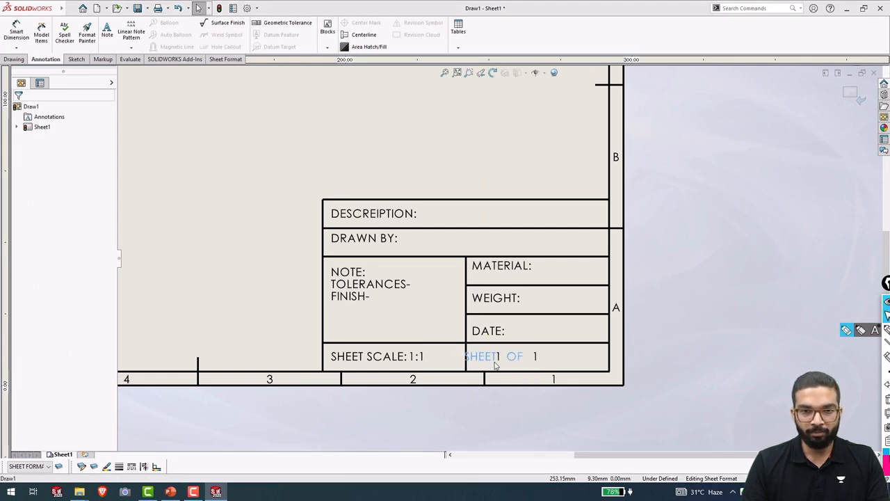
# Drag the sheet-number 1 note into place between SHEET and OF.
pyautogui.click(496, 364)
pyautogui.scroll(-3, 496, 363)
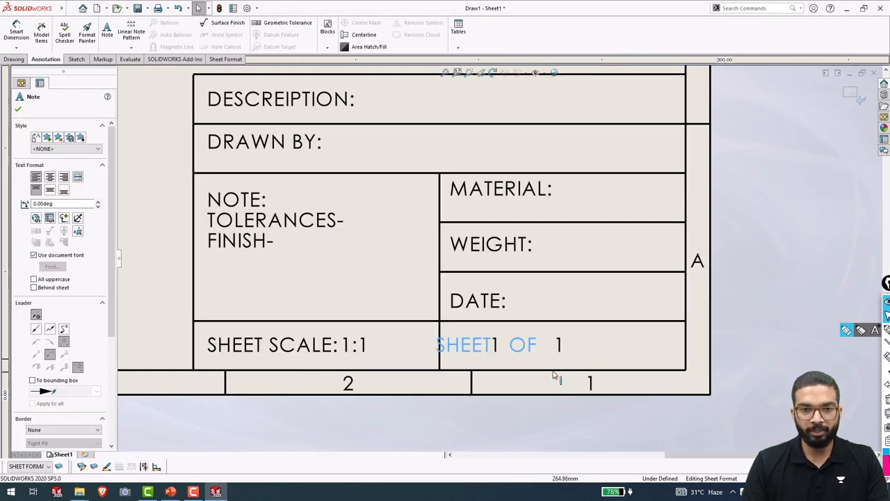
pyautogui.moveTo(503, 352); pyautogui.dragTo(485, 320)
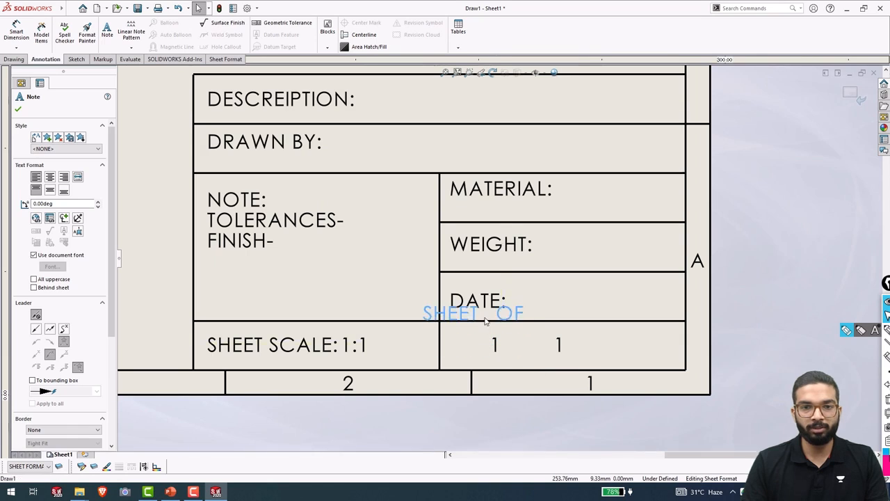
pyautogui.moveTo(503, 357); pyautogui.dragTo(546, 343)
pyautogui.moveTo(585, 310); pyautogui.dragTo(585, 310)
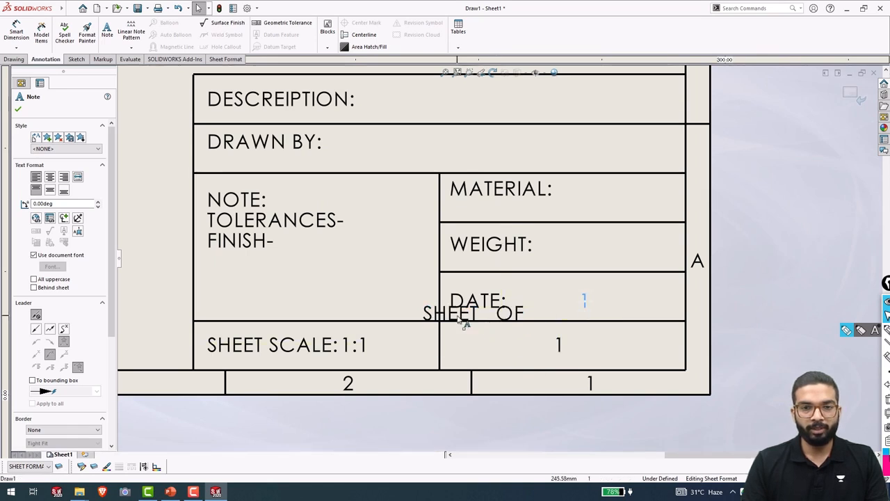
pyautogui.moveTo(462, 318); pyautogui.dragTo(489, 350)
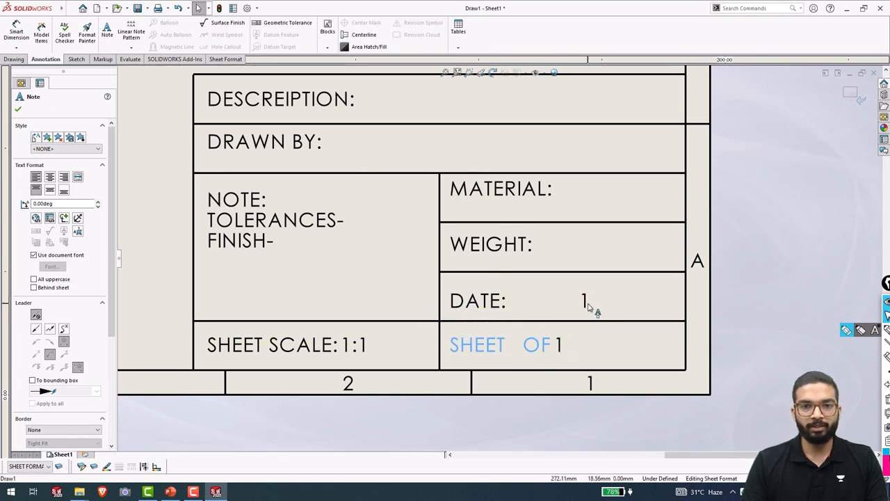
pyautogui.moveTo(587, 308); pyautogui.dragTo(567, 348)
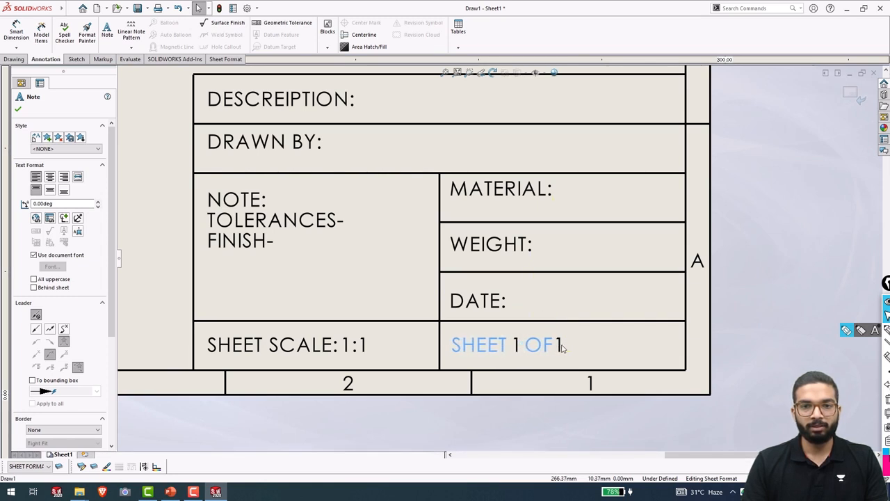
pyautogui.click(616, 355)
pyautogui.scroll(2, 577, 352)
pyautogui.scroll(-4, 498, 304)
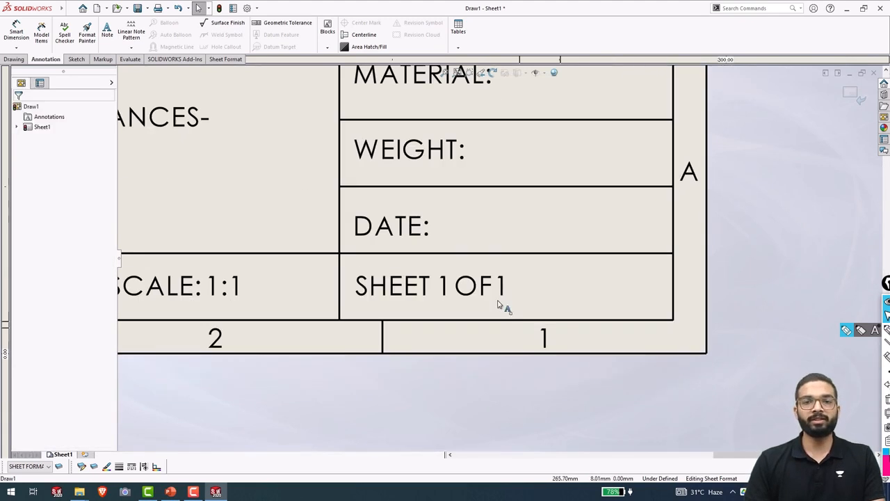
# Rearrange SHEET OF and both 1 notes so the cell reads a compact SHEET 1 OF 1.
pyautogui.doubleClick(504, 303)
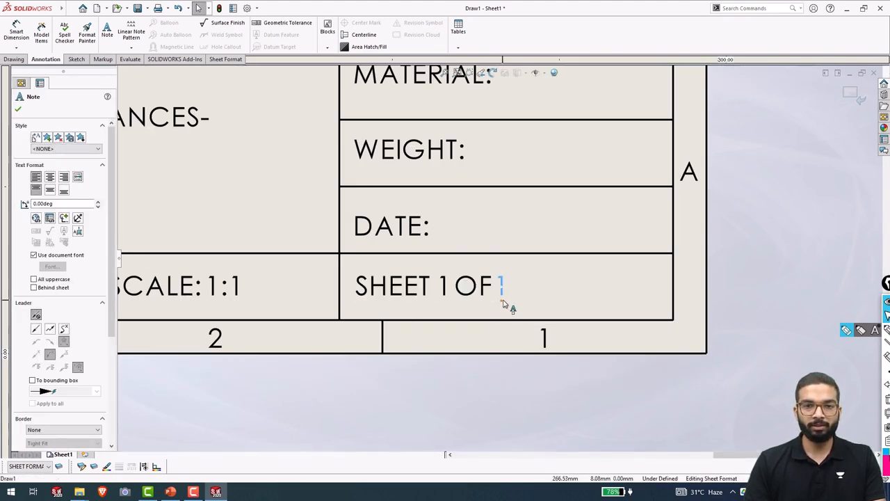
pyautogui.moveTo(504, 300); pyautogui.dragTo(501, 299)
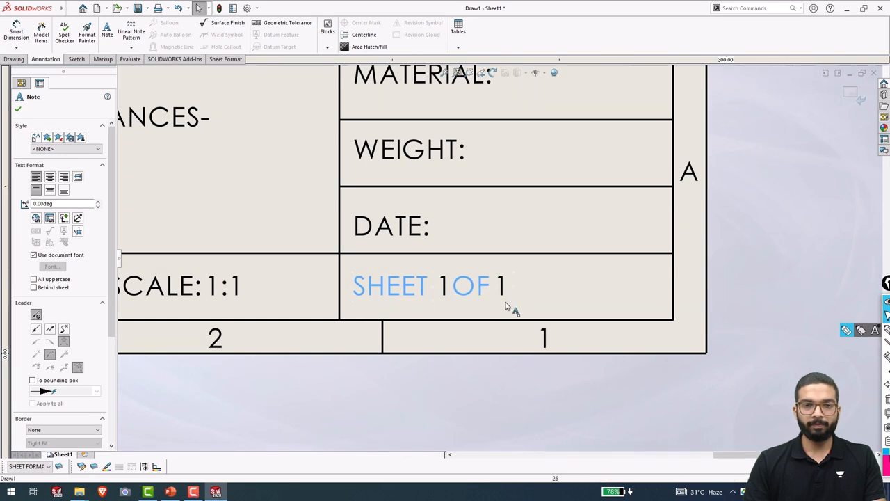
pyautogui.click(506, 304)
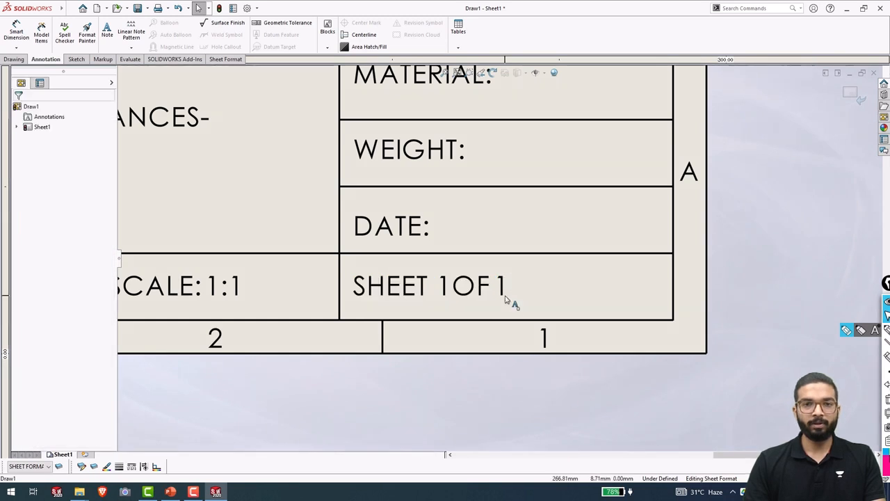
pyautogui.click(506, 302)
pyautogui.moveTo(417, 288); pyautogui.dragTo(371, 244)
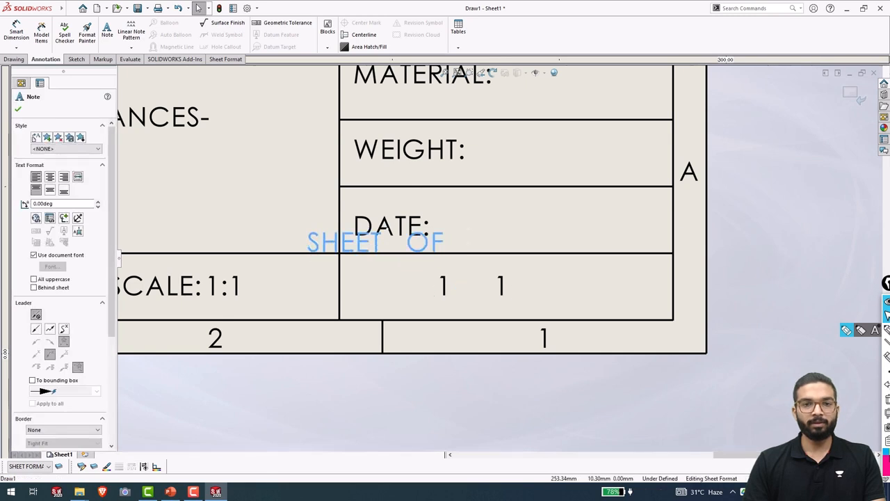
pyautogui.moveTo(503, 294); pyautogui.dragTo(588, 287)
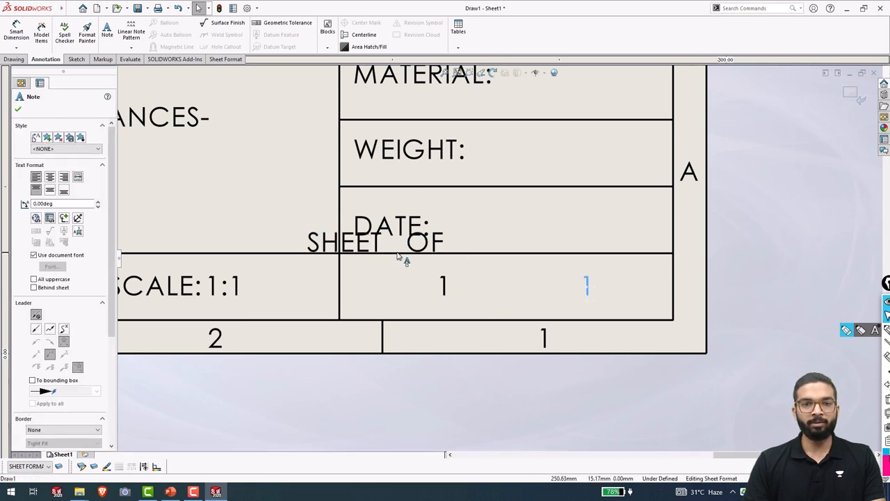
pyautogui.moveTo(398, 257); pyautogui.dragTo(458, 251)
pyautogui.moveTo(445, 293); pyautogui.dragTo(621, 224)
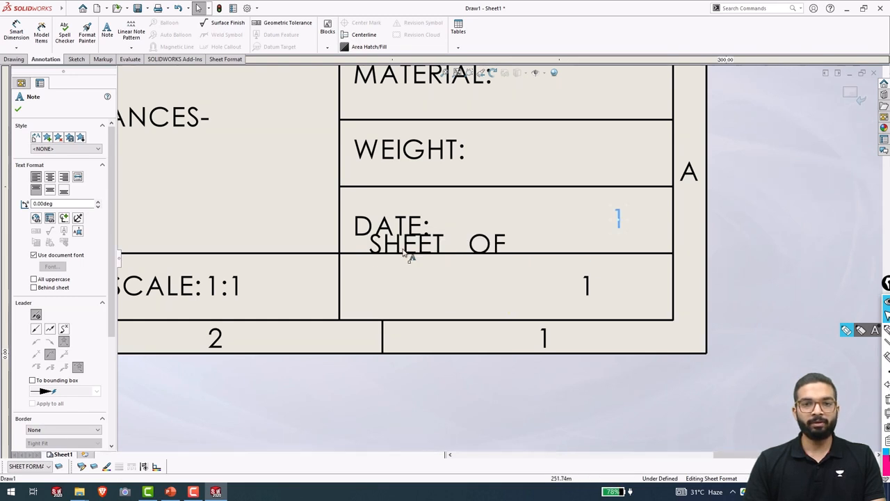
pyautogui.moveTo(411, 250); pyautogui.dragTo(402, 292)
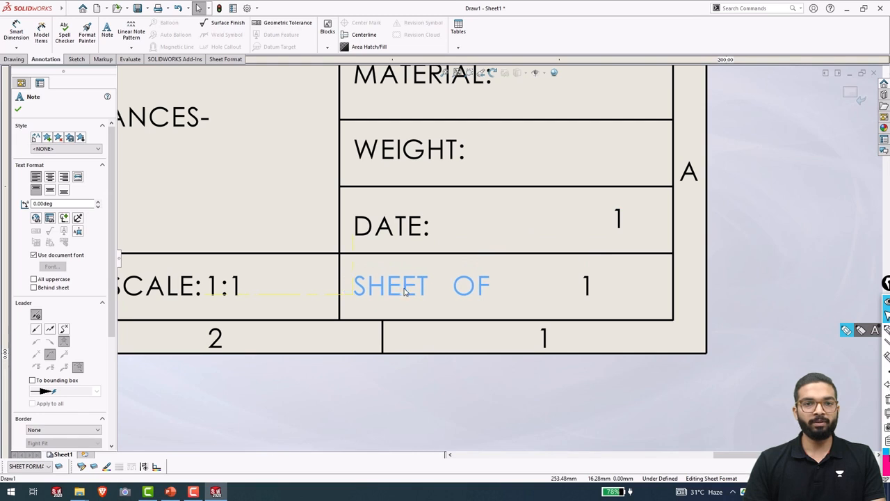
pyautogui.moveTo(622, 225); pyautogui.dragTo(449, 285)
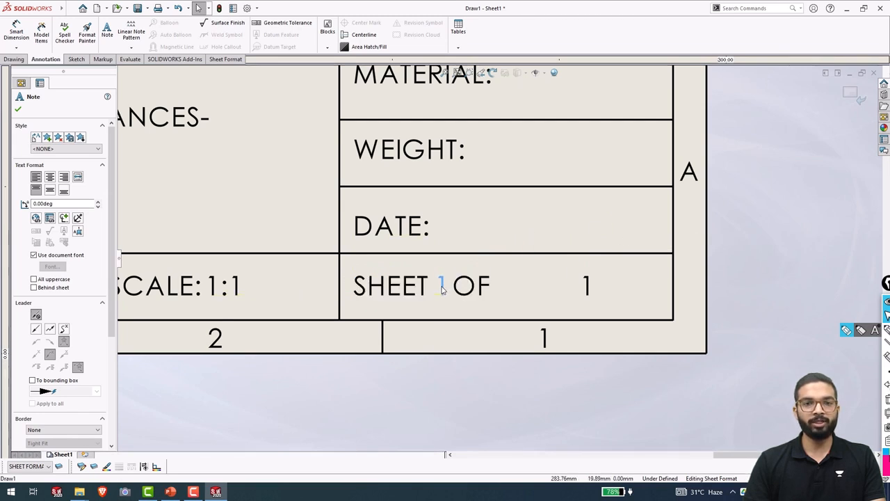
pyautogui.click(585, 286)
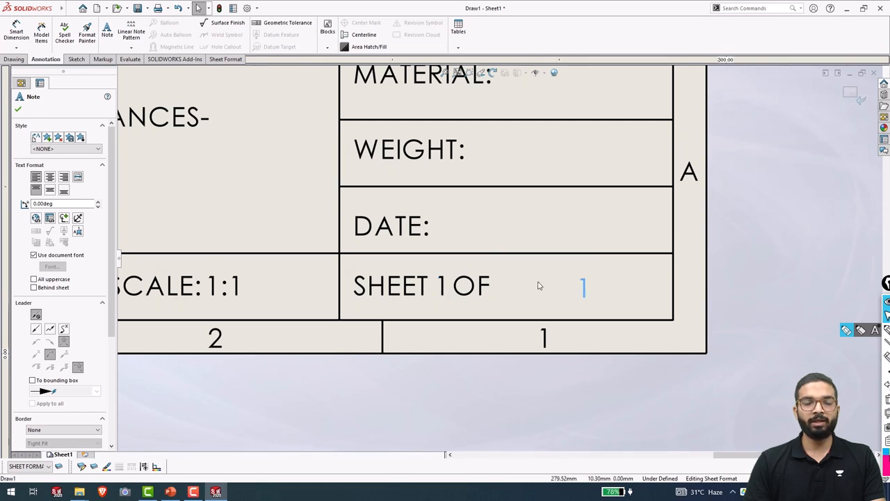
pyautogui.moveTo(583, 293); pyautogui.dragTo(509, 293)
pyautogui.scroll(3, 548, 339)
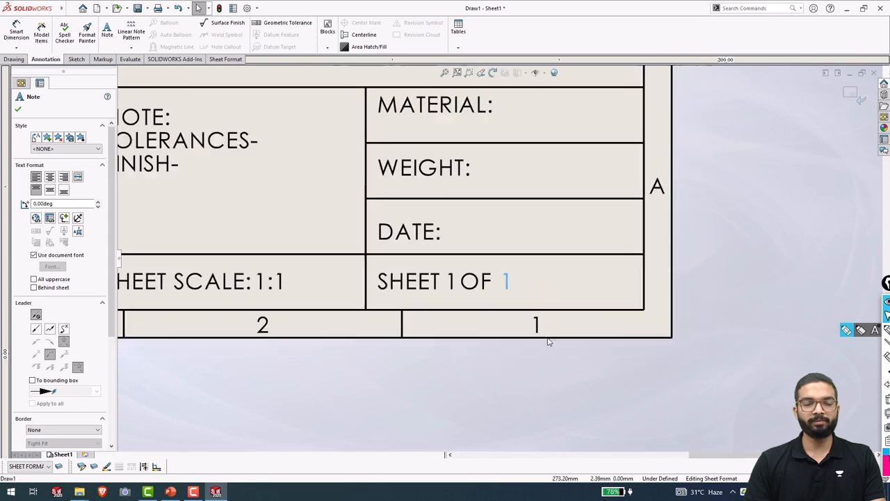
pyautogui.click(485, 342)
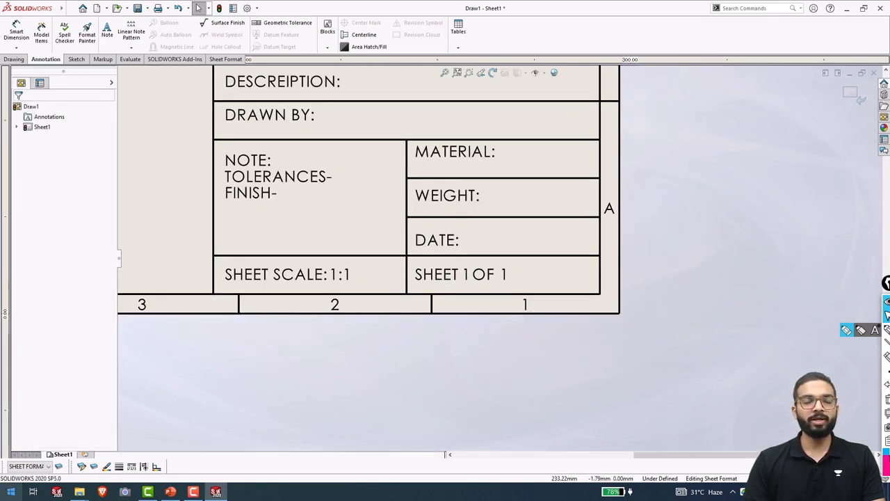
# Add Sheet2 and return to Sheet1, whose title block now reads SHEET 1 OF 2.
pyautogui.click(83, 456)
pyautogui.click(64, 455)
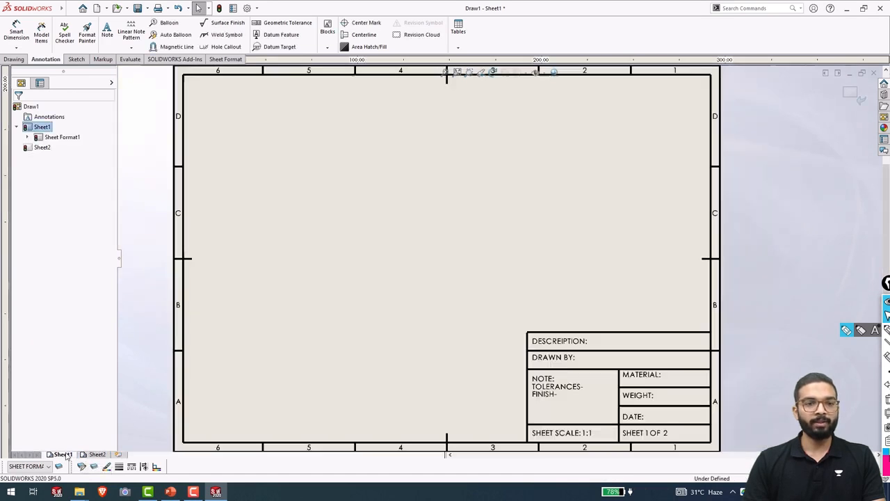
pyautogui.scroll(1, 668, 420)
pyautogui.scroll(-5, 596, 355)
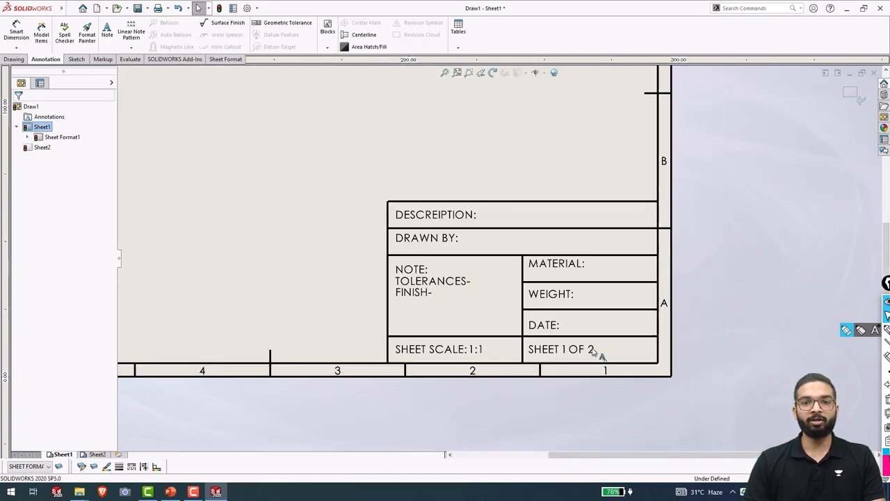
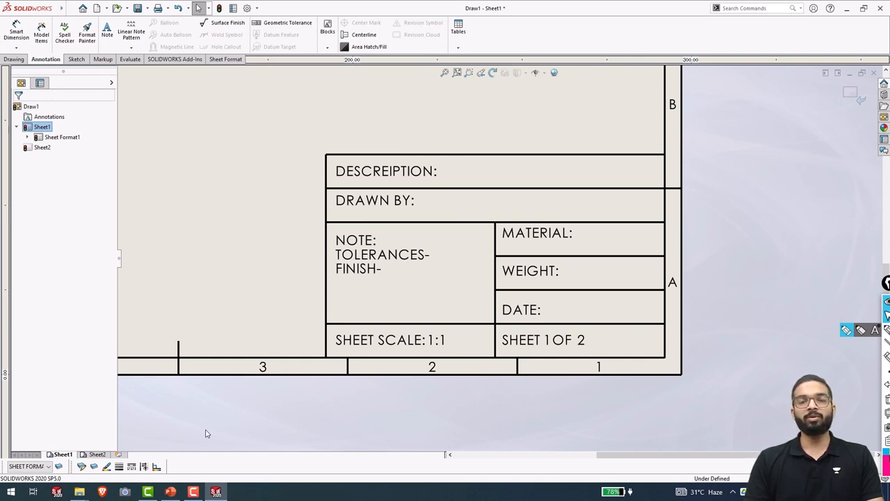
# Delete the blank Sheet2 from its tab's menu and confirm, leaving only Sheet1.
pyautogui.click(97, 454)
pyautogui.rightClick(98, 456)
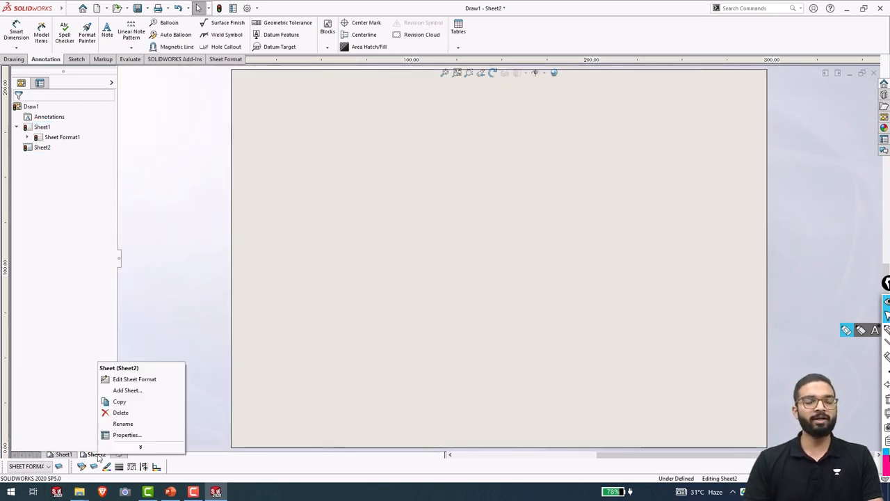
pyautogui.click(125, 412)
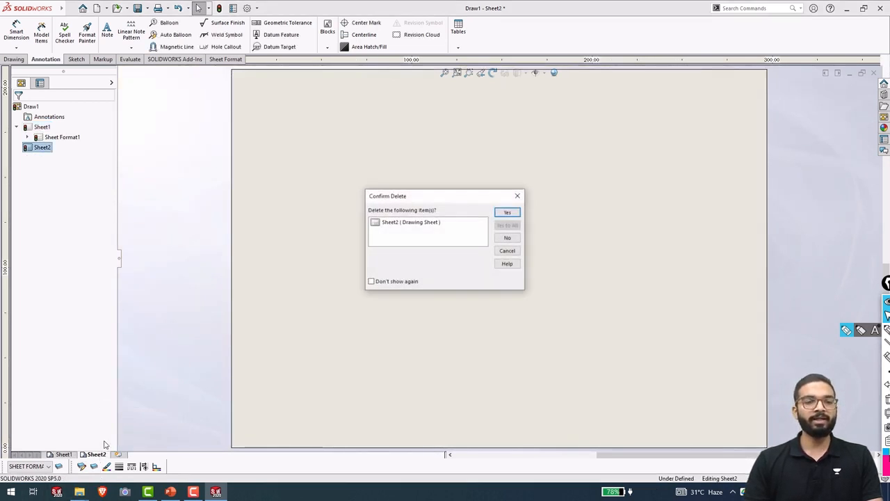
pyautogui.click(507, 213)
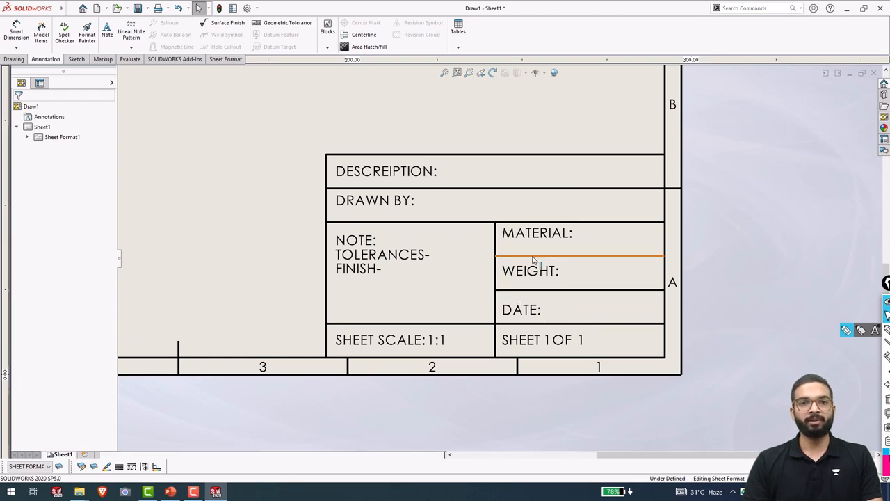
# Add a note after DRAWN BY: with the drafter's full name, correcting a mistyped letter.
pyautogui.scroll(2, 457, 246)
pyautogui.scroll(-1, 463, 217)
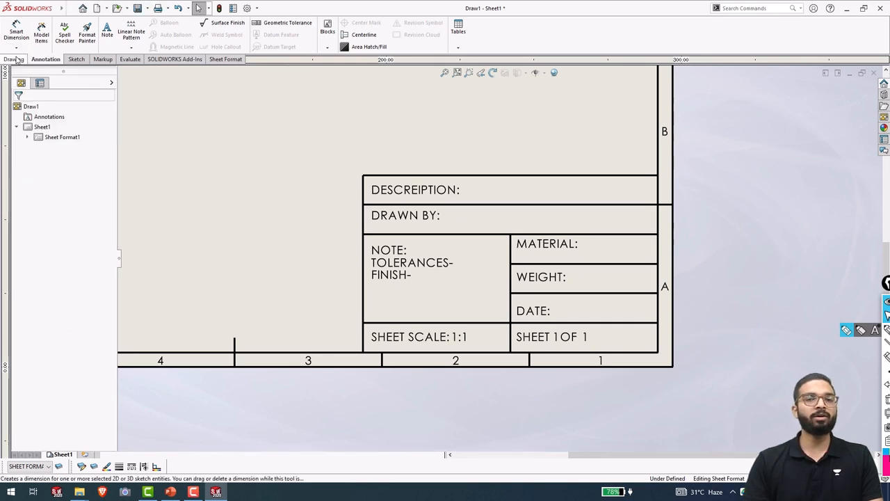
pyautogui.click(107, 32)
pyautogui.click(447, 216)
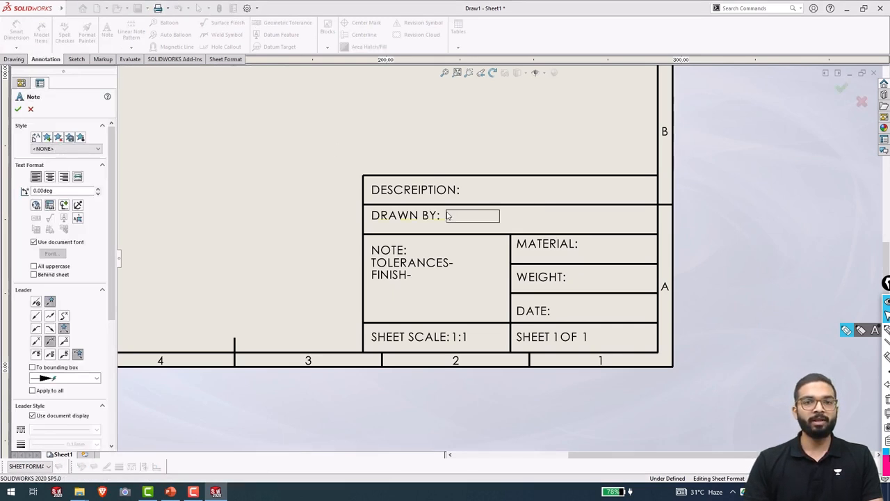
pyautogui.write('ROH')
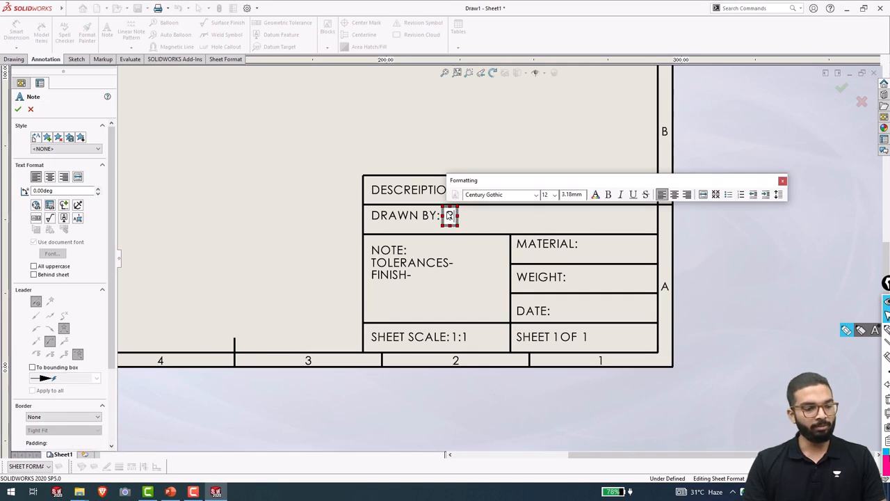
pyautogui.write('AN ')
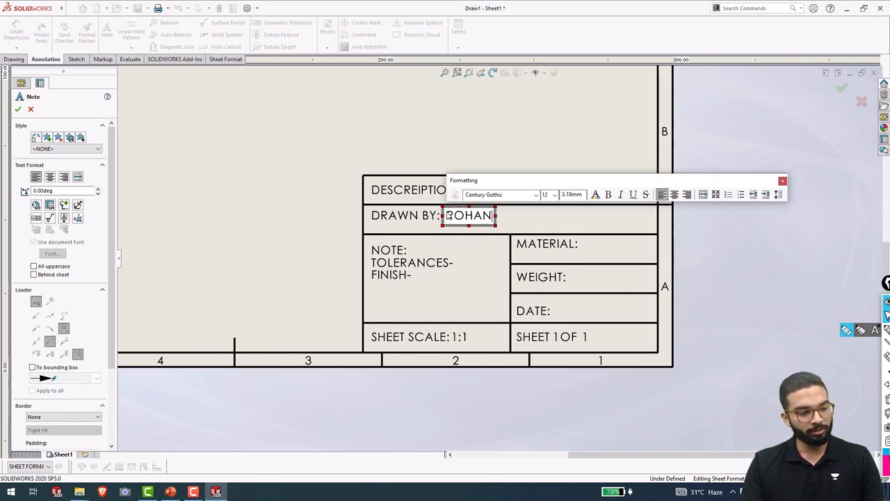
pyautogui.write('GHAG')
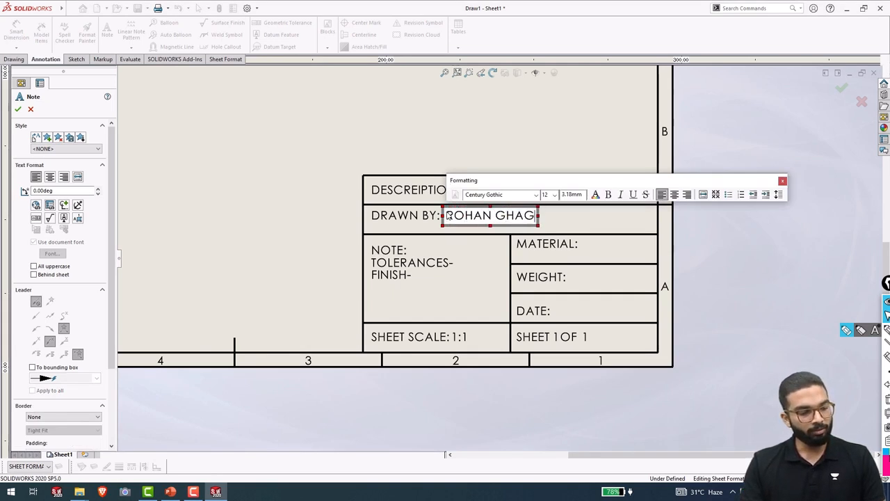
pyautogui.press('BackSpace')
pyautogui.write('D')
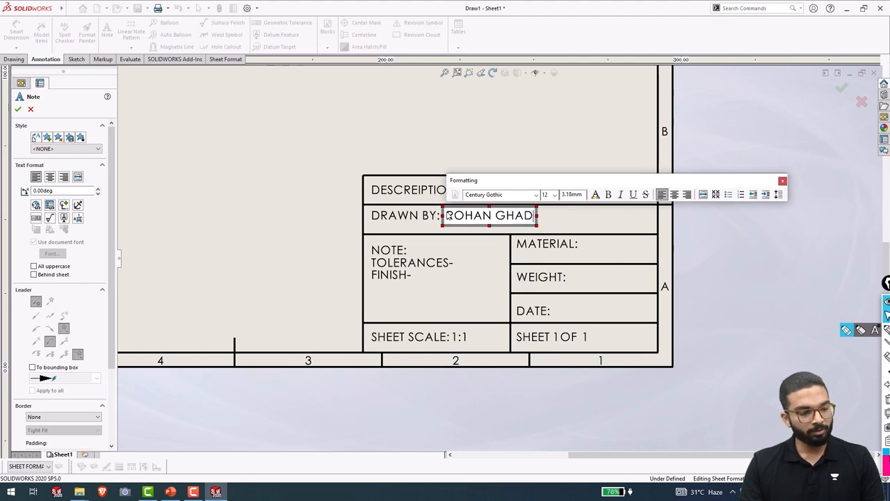
pyautogui.write('IGAON')
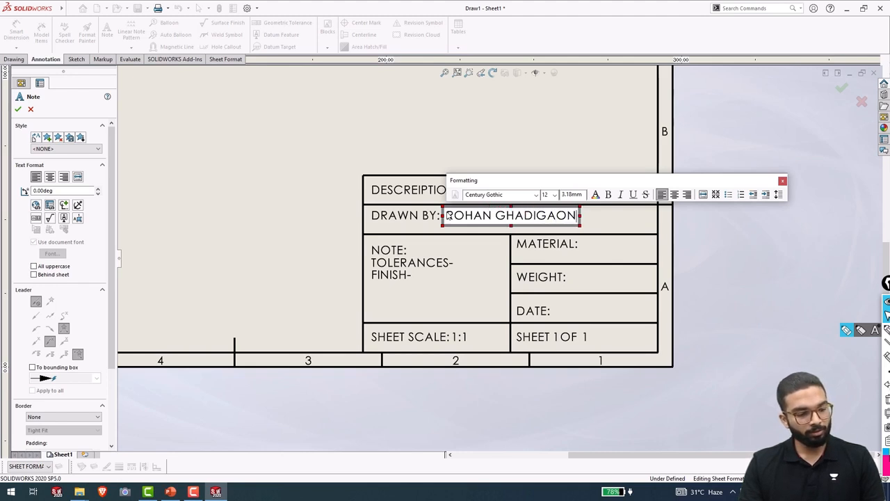
pyautogui.write('KAR')
pyautogui.click(480, 241)
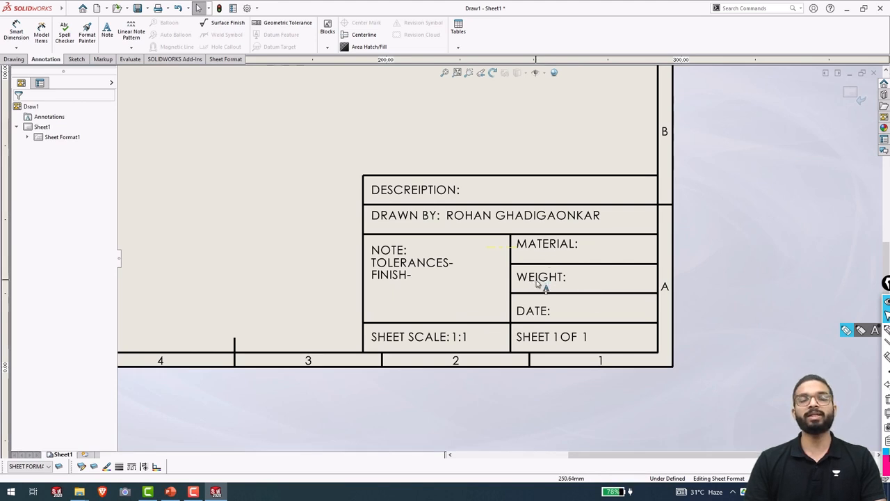
# Expand Sheet Format1 in the design tree and check the Sheet Format1 and Sheet1 context menus.
pyautogui.scroll(5, 570, 282)
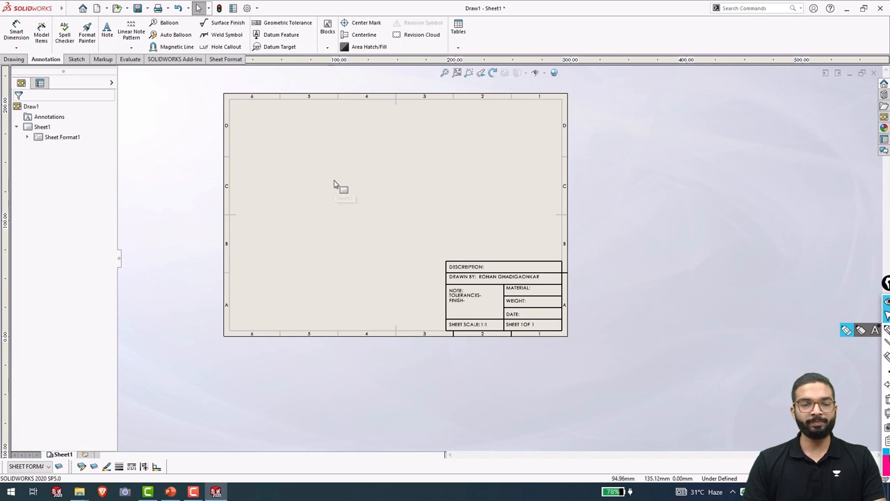
pyautogui.scroll(-1, 334, 182)
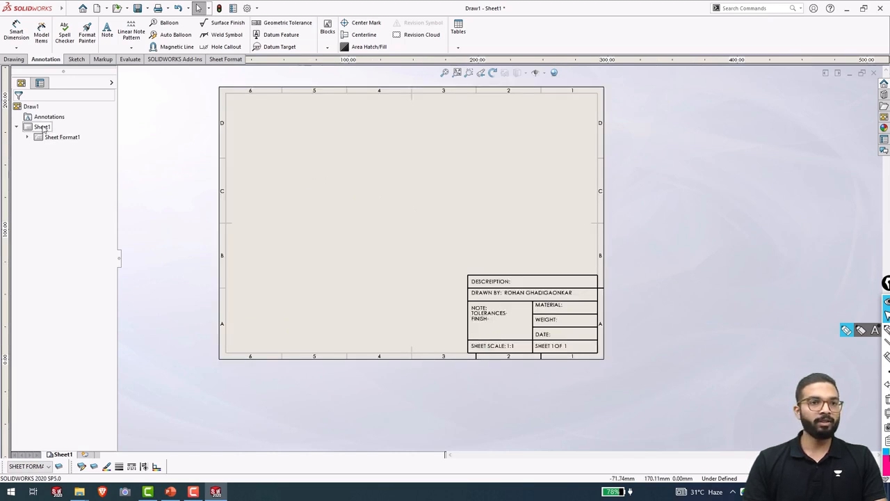
pyautogui.click(28, 137)
pyautogui.click(52, 138)
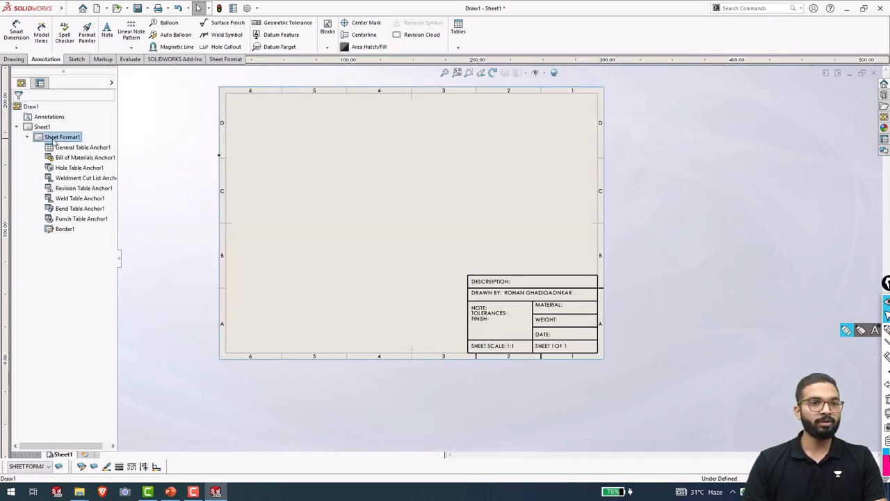
pyautogui.rightClick(54, 142)
pyautogui.click(38, 127)
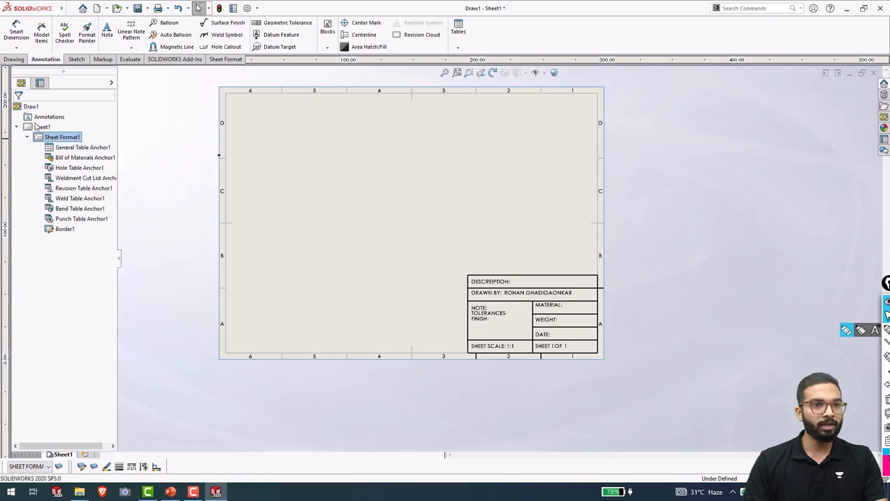
pyautogui.rightClick(34, 127)
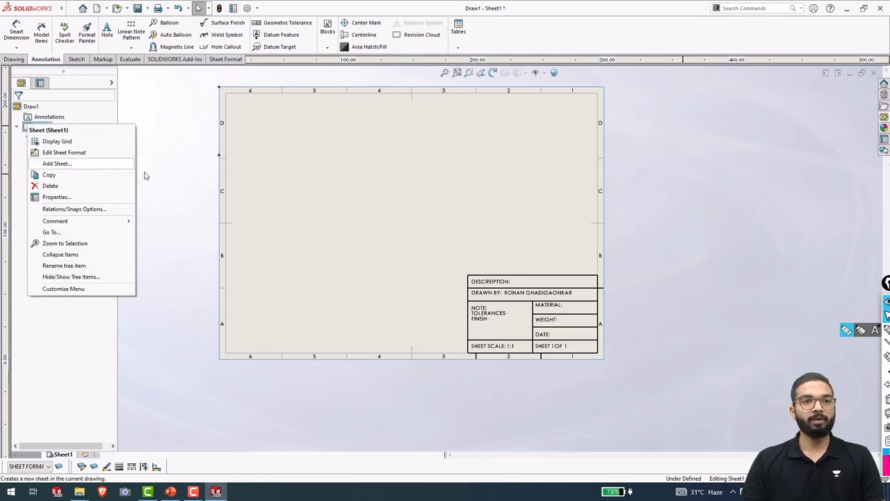
pyautogui.click(697, 155)
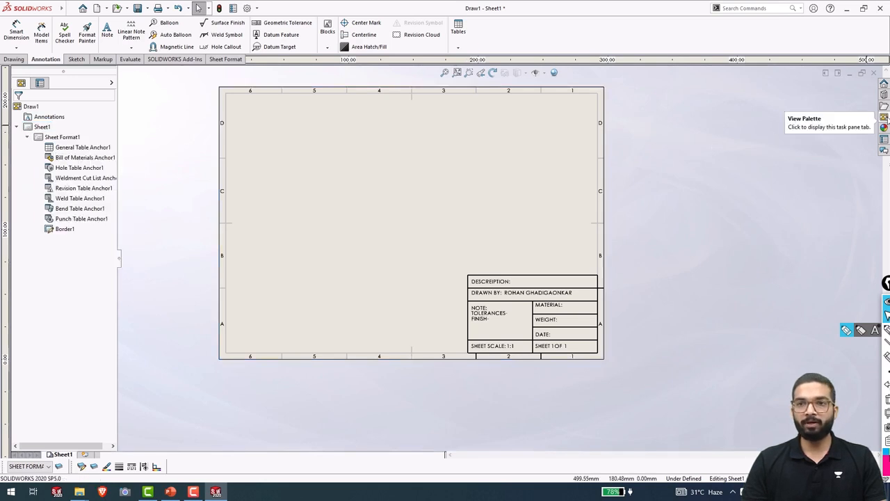
# Load CUBE.SLDPRT into the View Palette and place its Front view at the sheet's upper left.
pyautogui.click(885, 118)
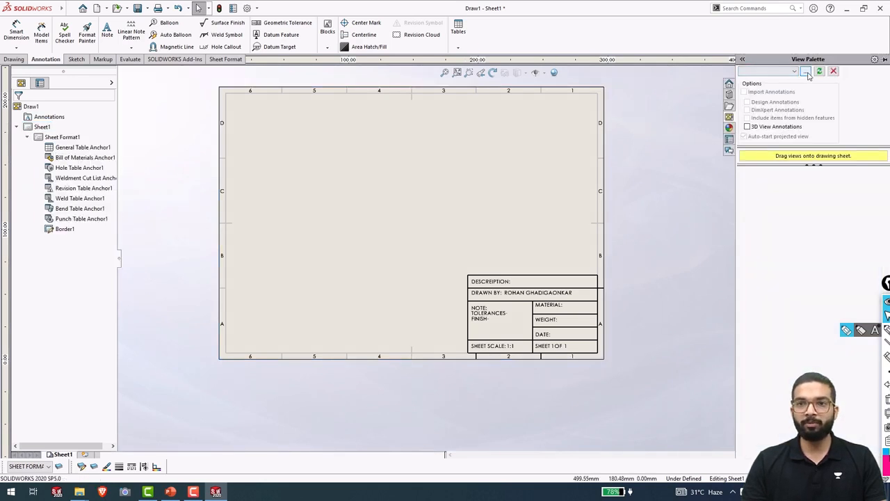
pyautogui.click(807, 73)
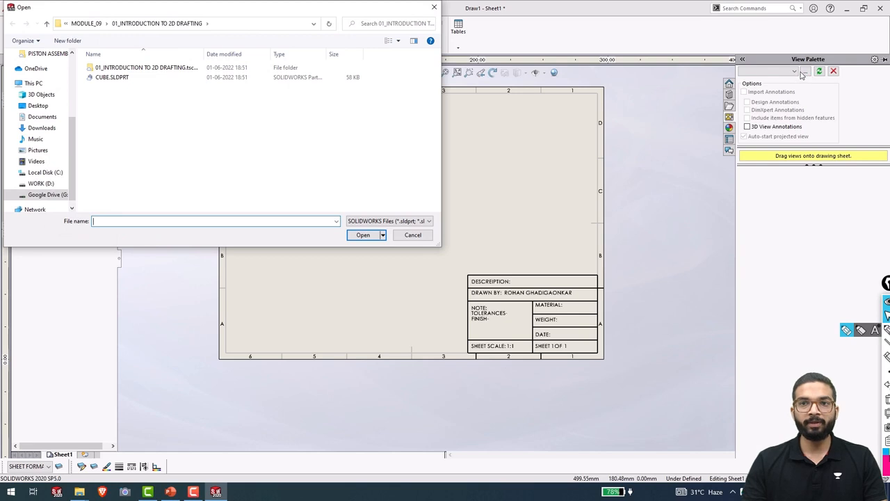
pyautogui.click(112, 77)
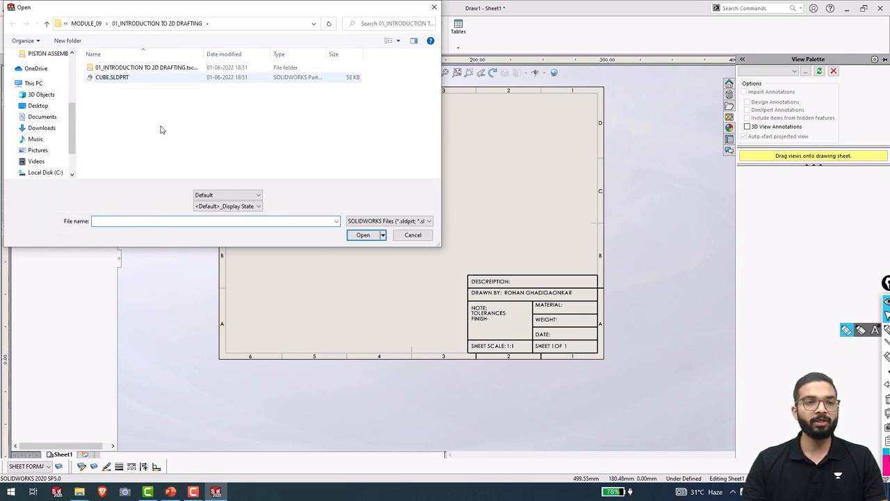
pyautogui.click(362, 236)
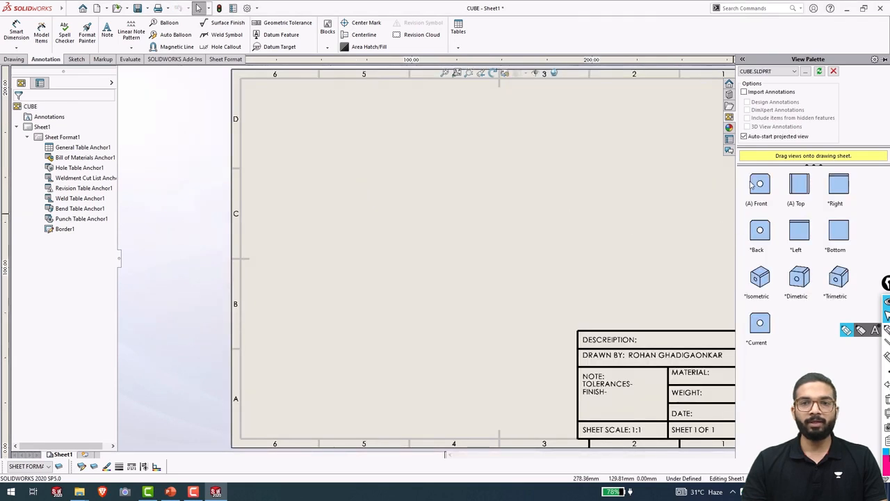
pyautogui.moveTo(757, 182); pyautogui.dragTo(363, 182)
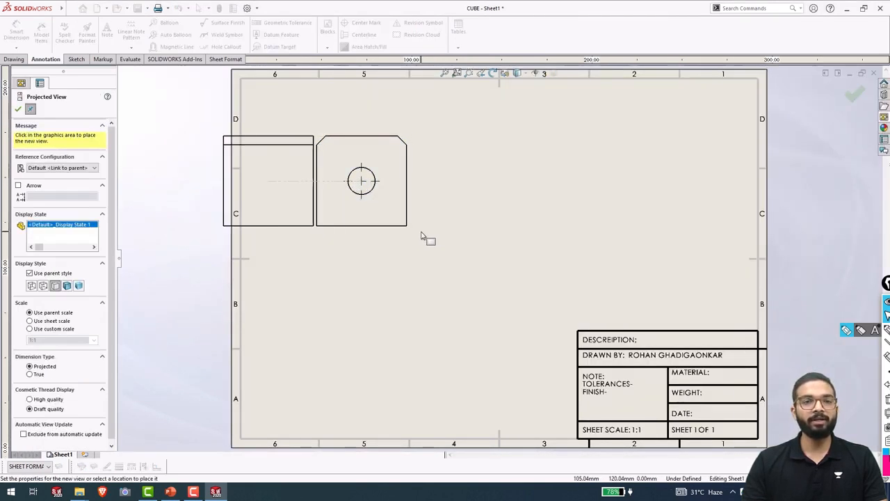
pyautogui.press('Escape')
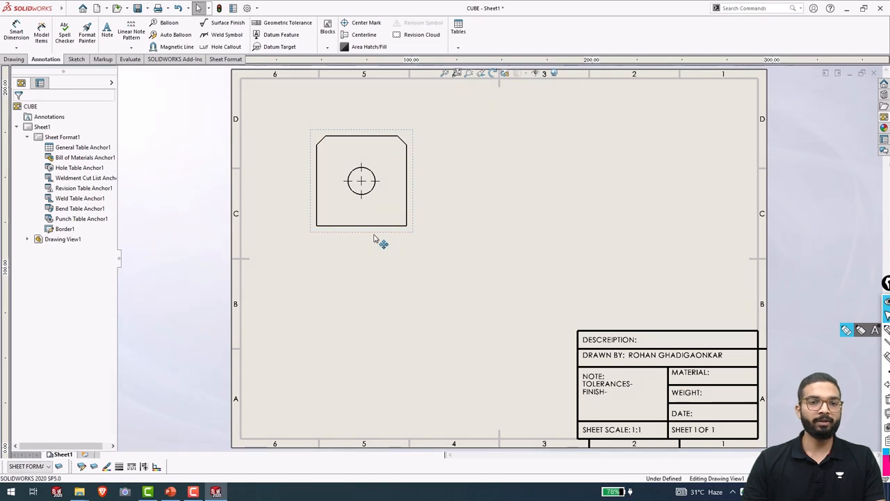
pyautogui.click(378, 240)
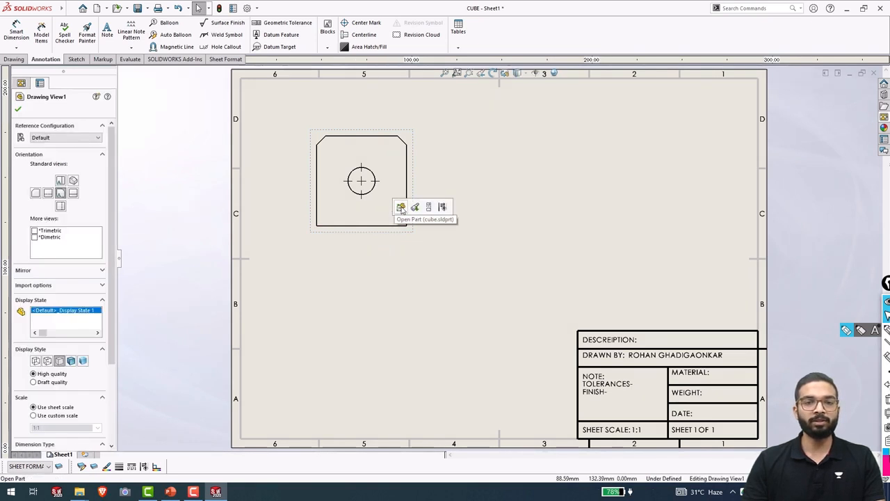
# Open the CUBE part and apply a Description custom property.
pyautogui.click(402, 207)
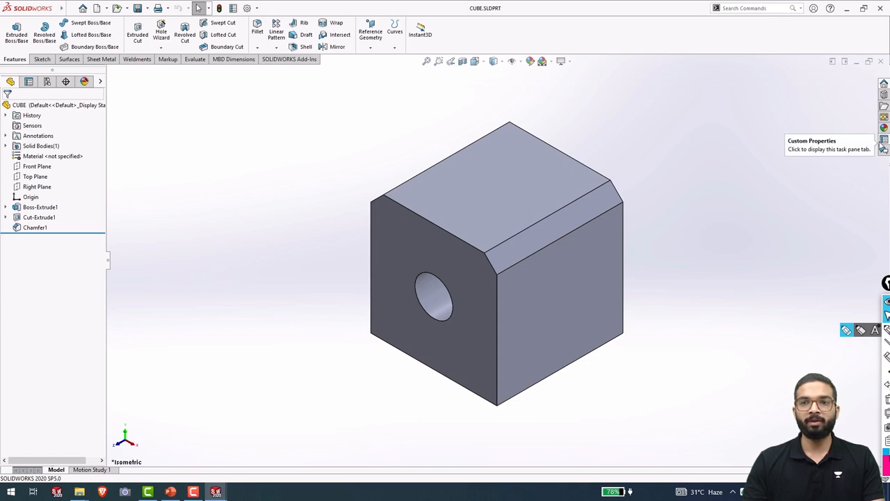
pyautogui.click(884, 139)
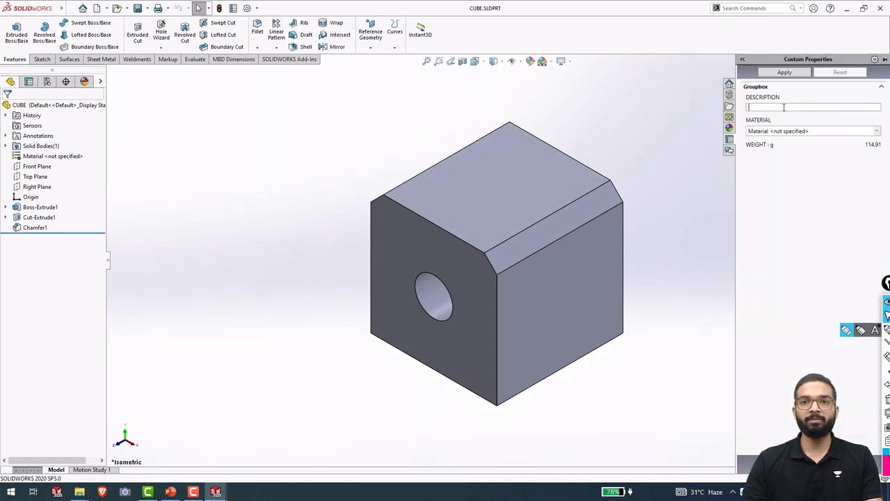
pyautogui.write('cu')
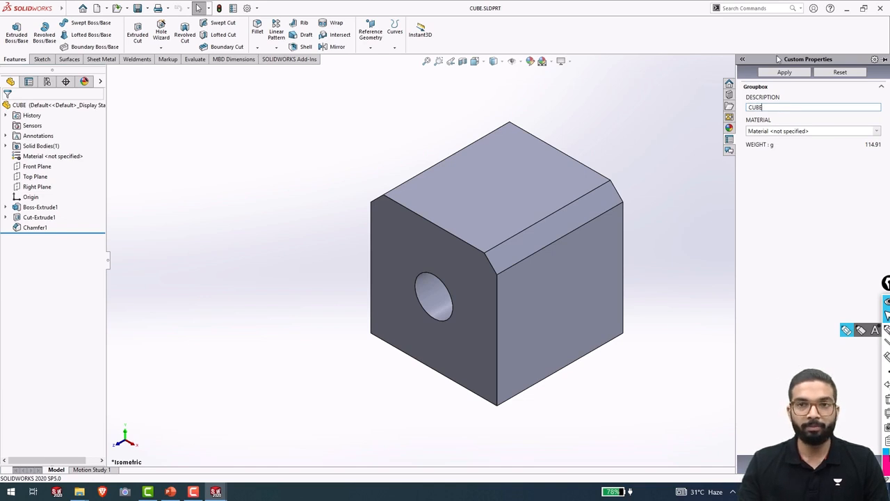
pyautogui.click(780, 73)
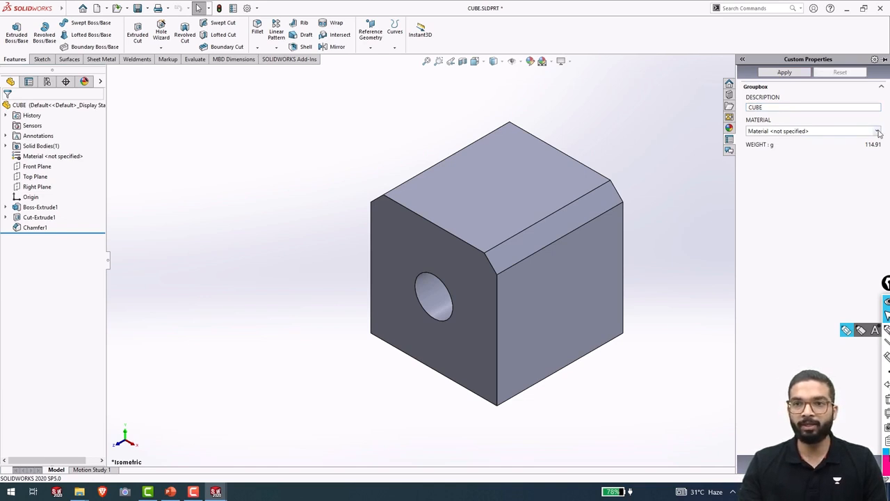
# Assign Plain Carbon Steel as the part's material and save the part.
pyautogui.click(878, 132)
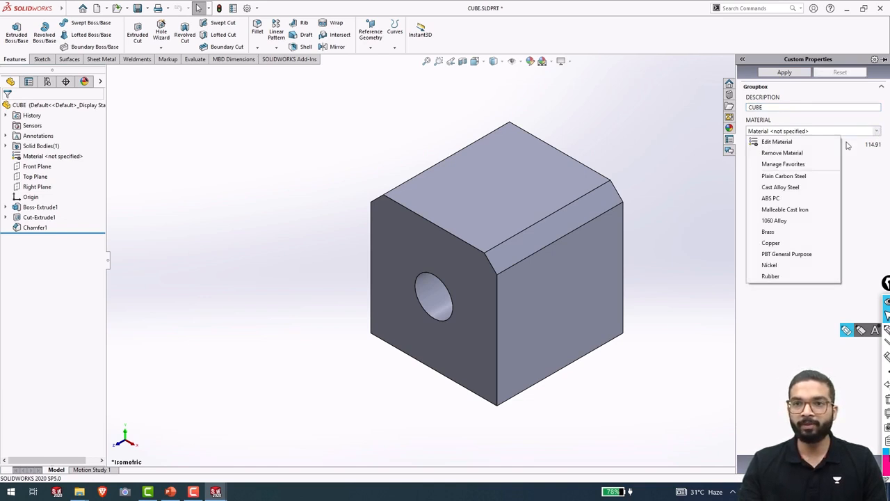
pyautogui.click(786, 177)
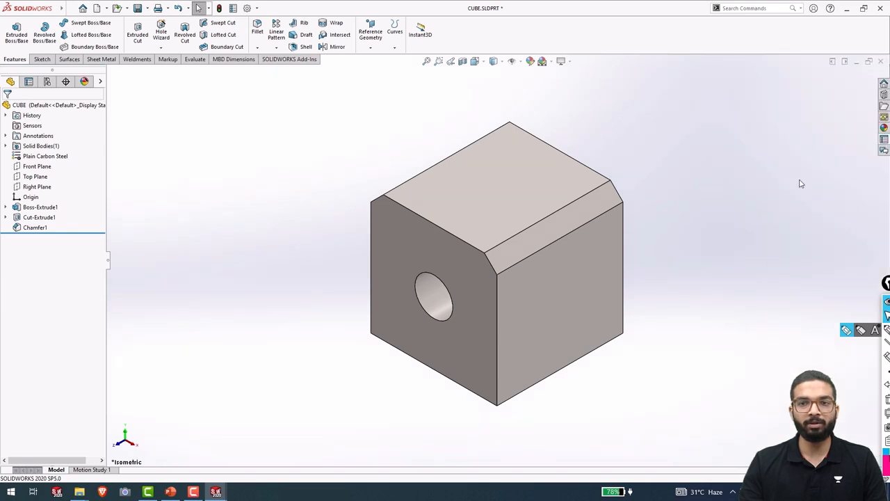
pyautogui.click(883, 140)
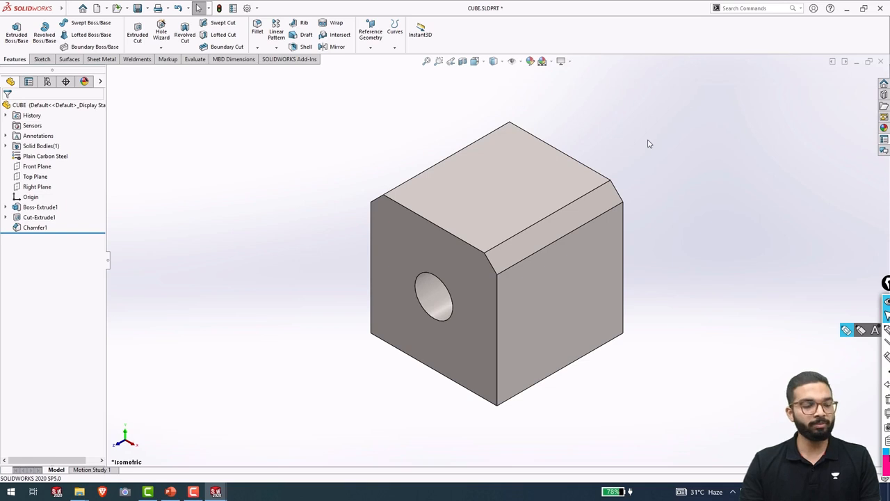
pyautogui.hotkey('ctrl', 's')
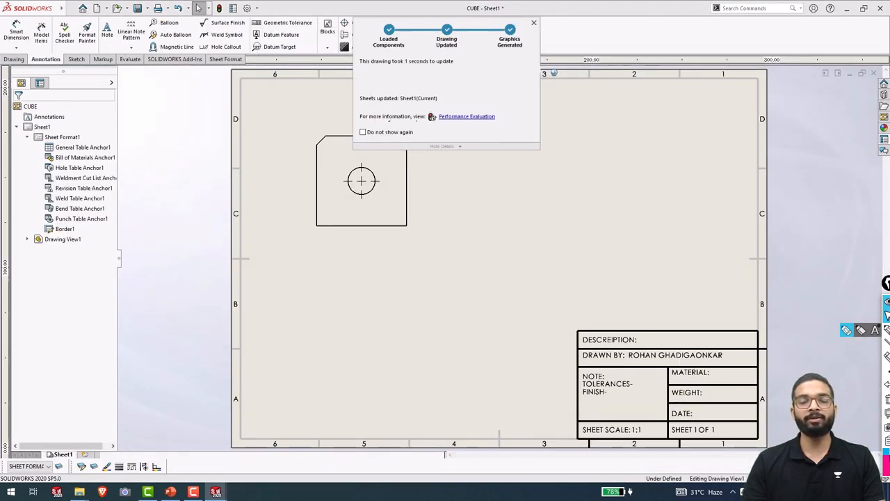
# Switch the drawing to editing the sheet format.
pyautogui.rightClick(551, 255)
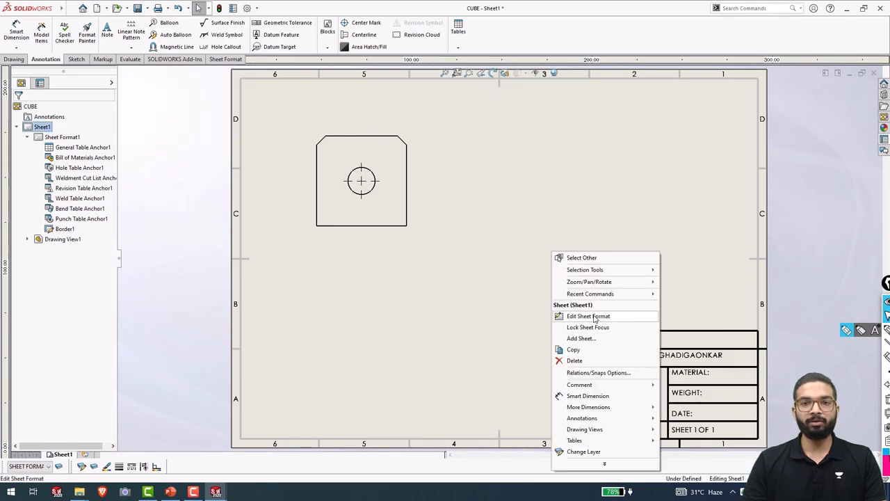
pyautogui.click(594, 317)
pyautogui.scroll(-3, 680, 367)
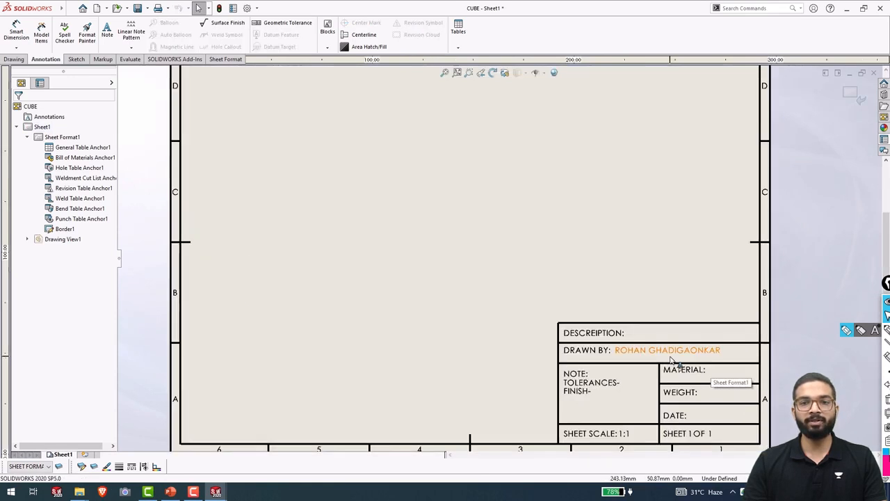
pyautogui.scroll(4, 612, 322)
pyautogui.scroll(-3, 587, 313)
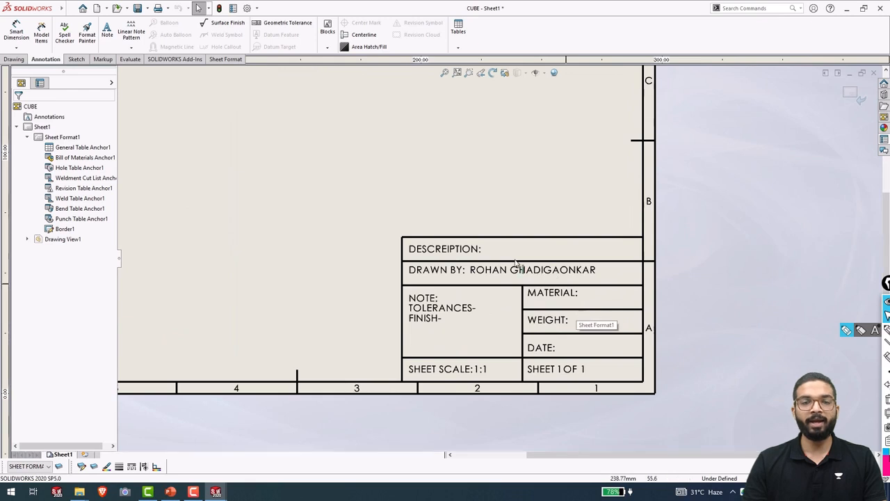
pyautogui.scroll(-2, 517, 264)
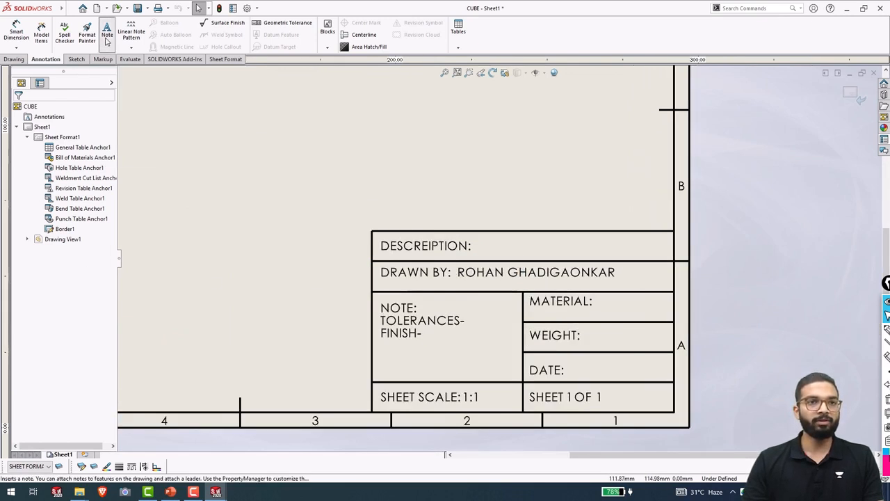
# Add a note beside DESCRIPTION linked to the model's Description property, showing CUBE.
pyautogui.click(107, 35)
pyautogui.click(478, 247)
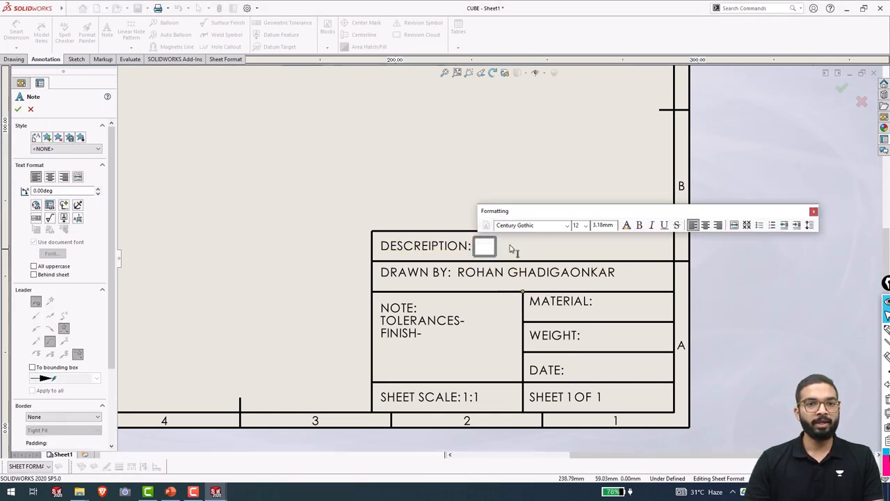
pyautogui.click(50, 205)
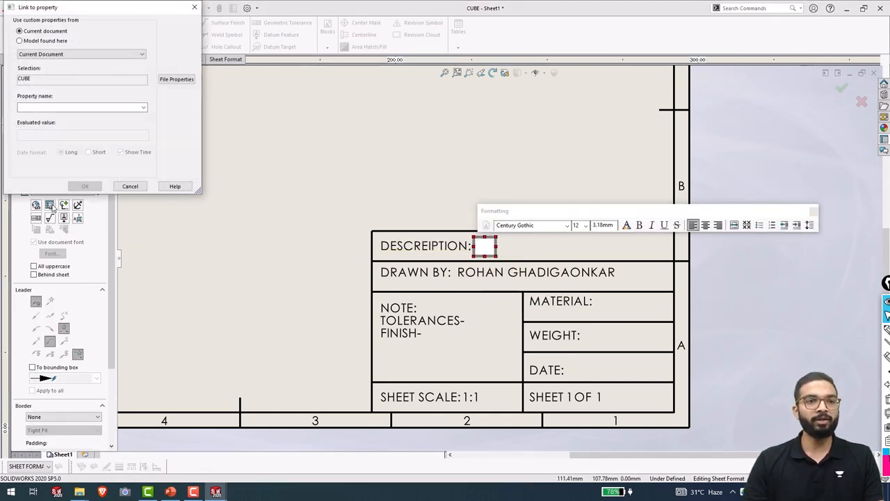
pyautogui.click(20, 41)
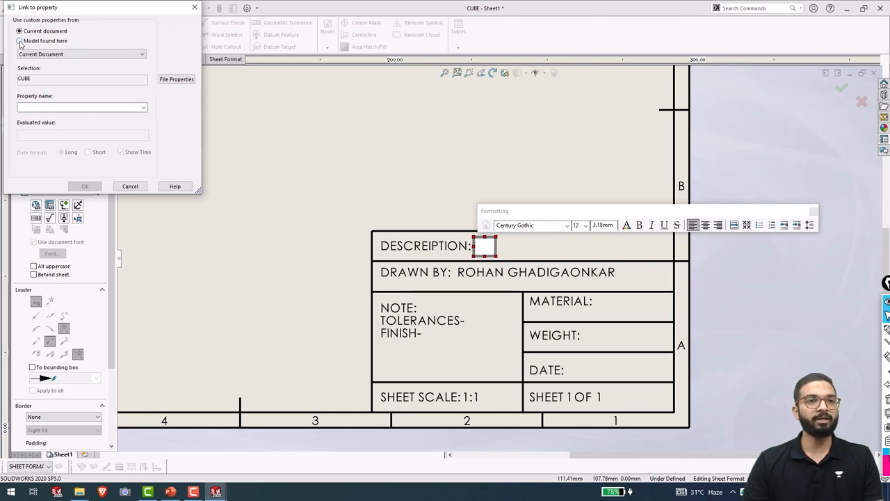
pyautogui.click(143, 108)
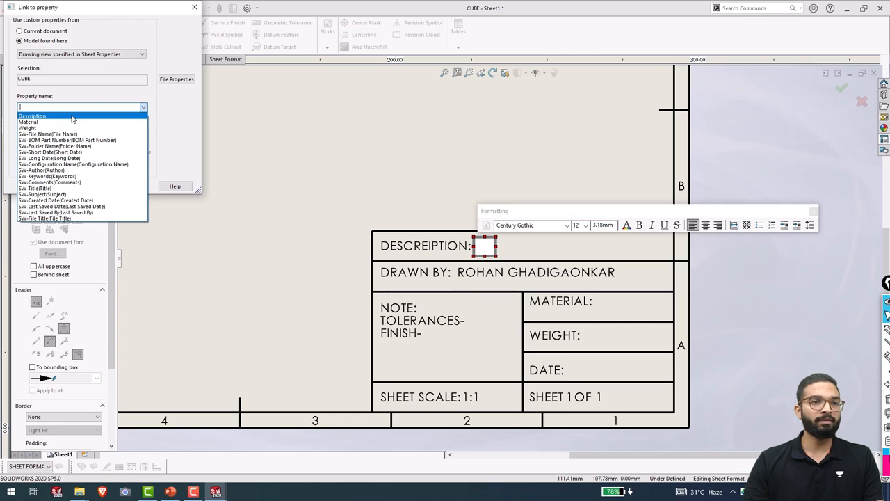
pyautogui.click(72, 117)
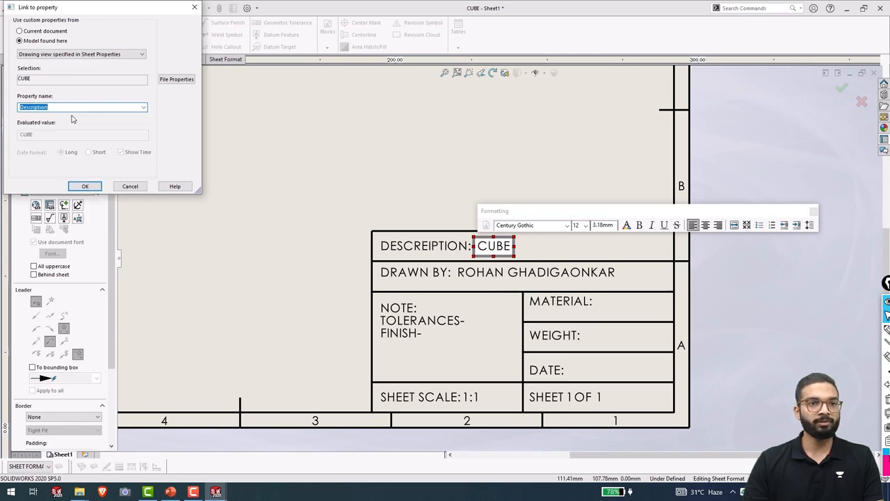
pyautogui.click(84, 187)
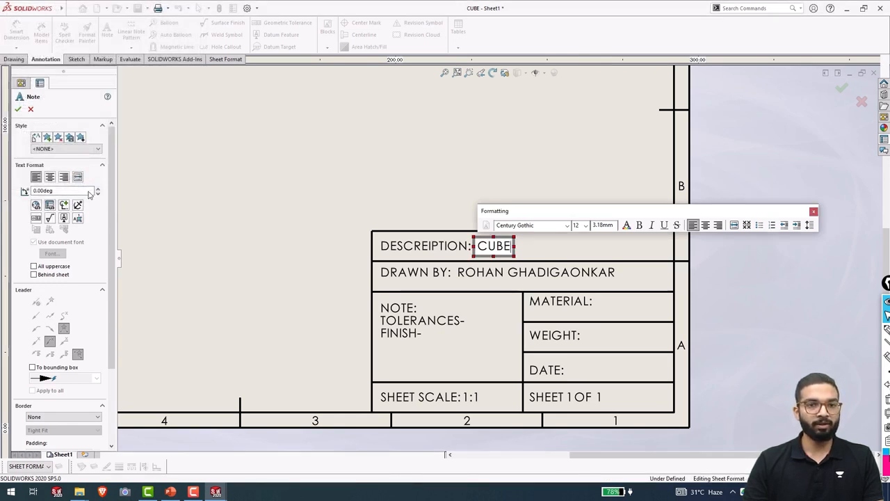
pyautogui.click(392, 222)
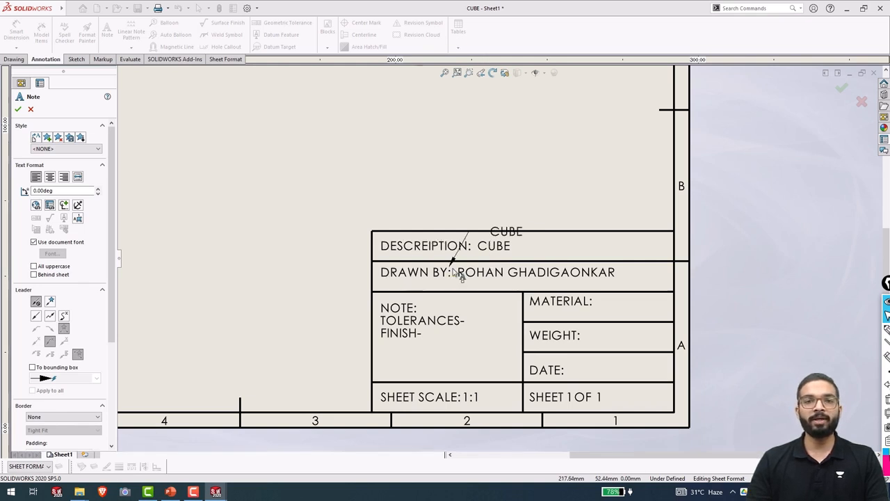
pyautogui.press('Escape')
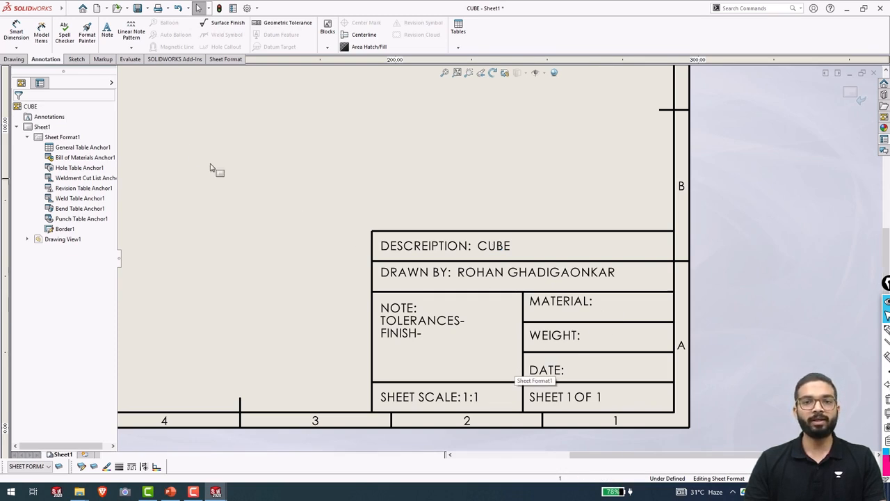
# Add a note beside MATERIAL linked to the model's Material property, showing Plain Carbon Steel.
pyautogui.click(106, 31)
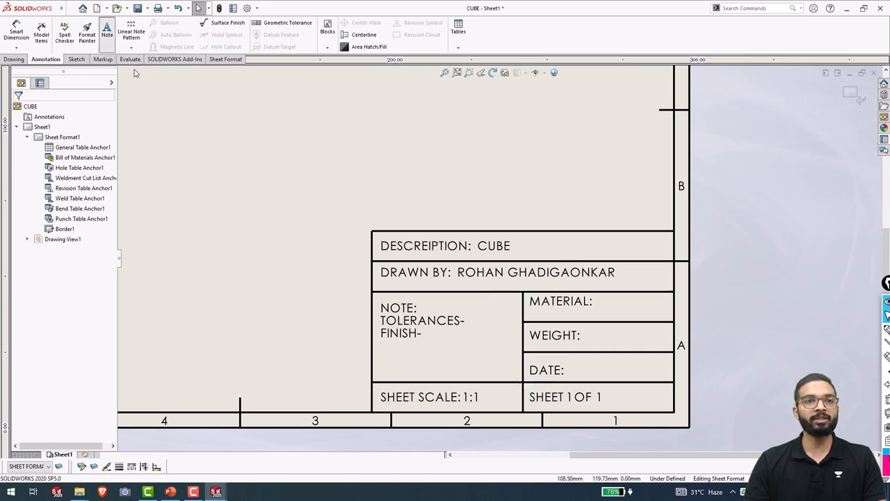
pyautogui.click(599, 301)
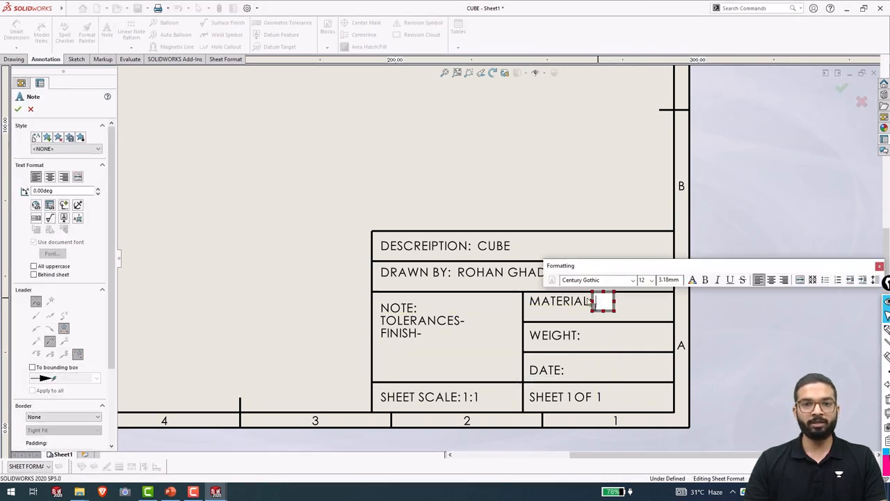
pyautogui.click(50, 205)
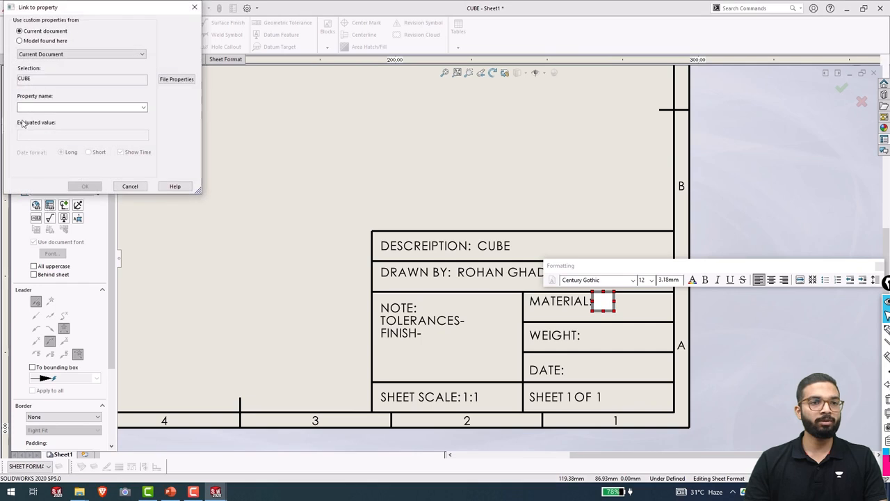
pyautogui.click(20, 41)
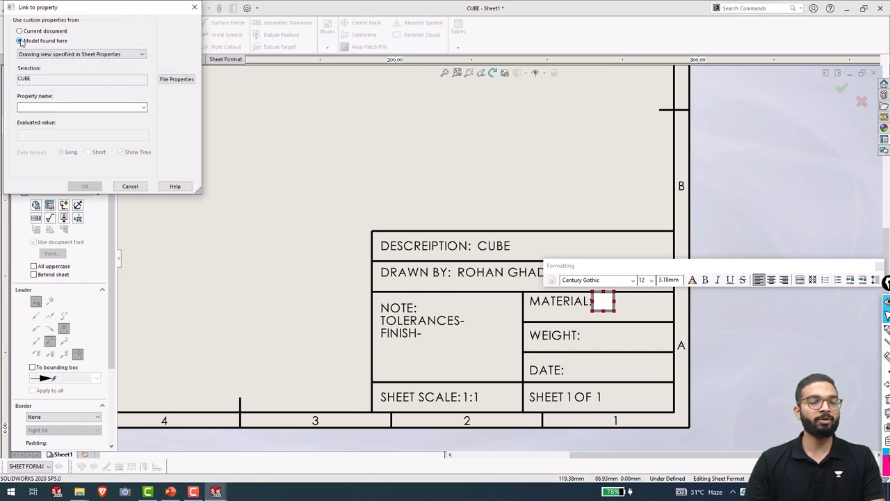
pyautogui.click(143, 109)
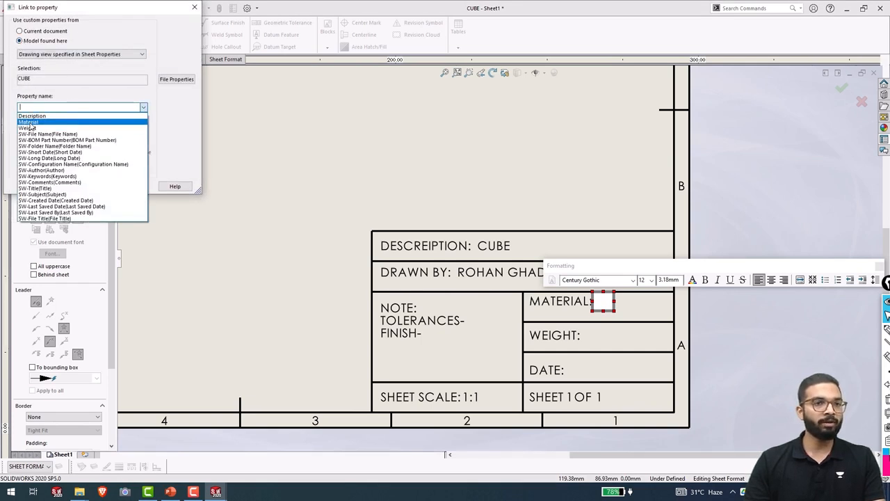
pyautogui.click(29, 123)
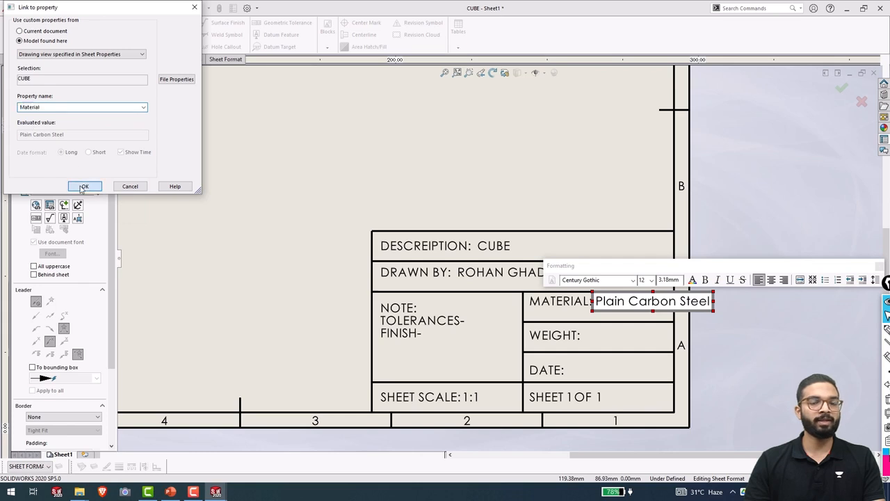
pyautogui.click(83, 186)
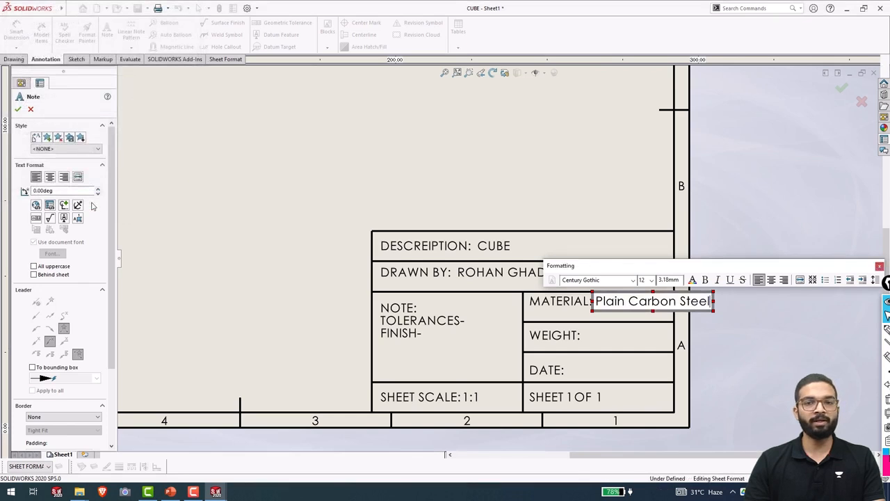
pyautogui.click(724, 309)
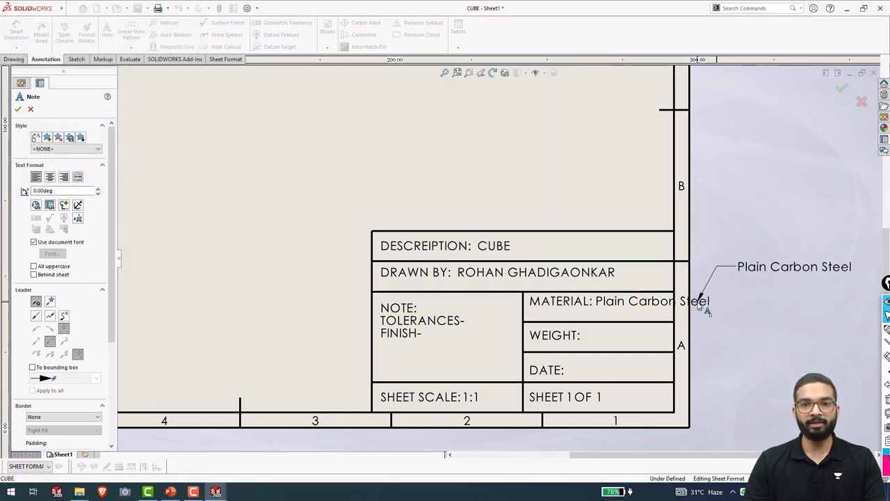
pyautogui.press('Escape')
# Narrow the material note box so Plain Carbon Steel wraps onto two lines in its cell.
pyautogui.click(710, 301)
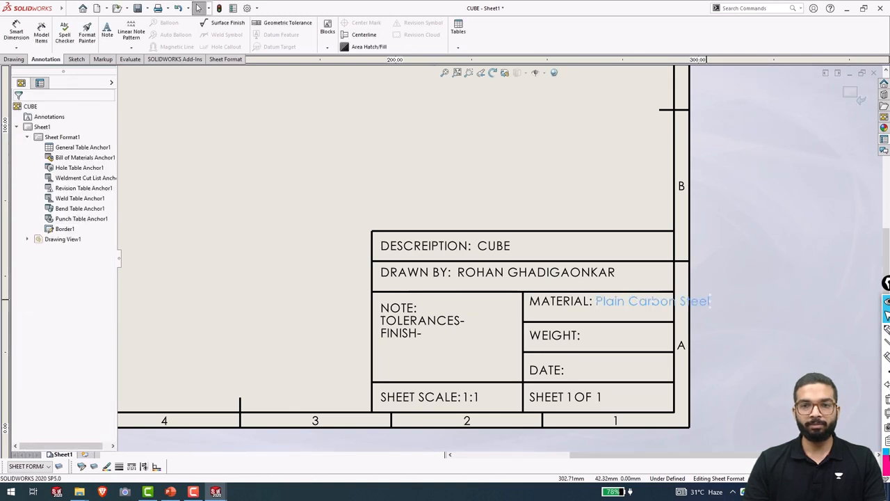
pyautogui.scroll(-2, 722, 304)
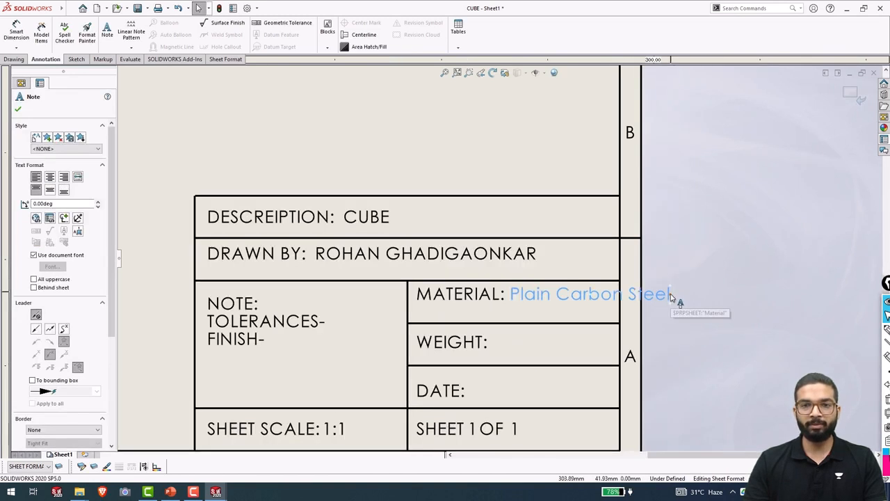
pyautogui.moveTo(677, 301)
pyautogui.mouseDown()
pyautogui.moveTo(640, 308)
pyautogui.moveTo(671, 302)
pyautogui.mouseUp()
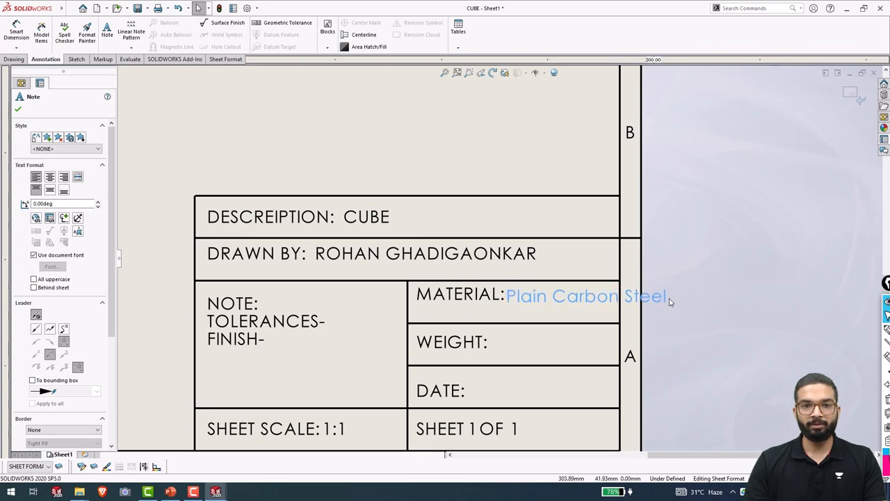
pyautogui.scroll(-2, 612, 315)
pyautogui.doubleClick(614, 292)
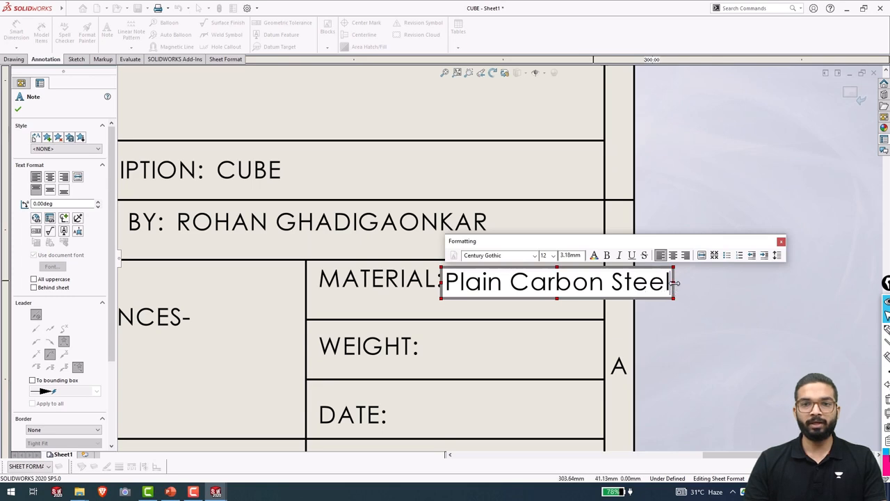
pyautogui.moveTo(675, 282); pyautogui.dragTo(613, 299)
pyautogui.click(607, 332)
pyautogui.scroll(2, 529, 298)
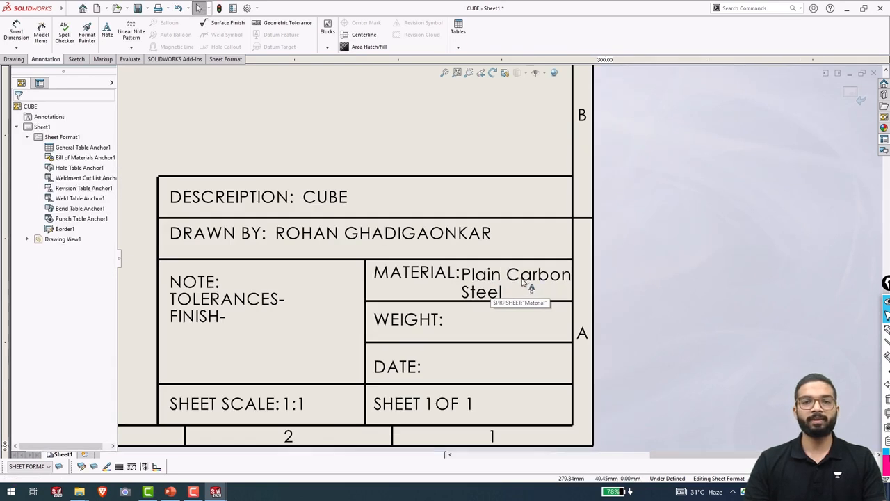
pyautogui.click(520, 277)
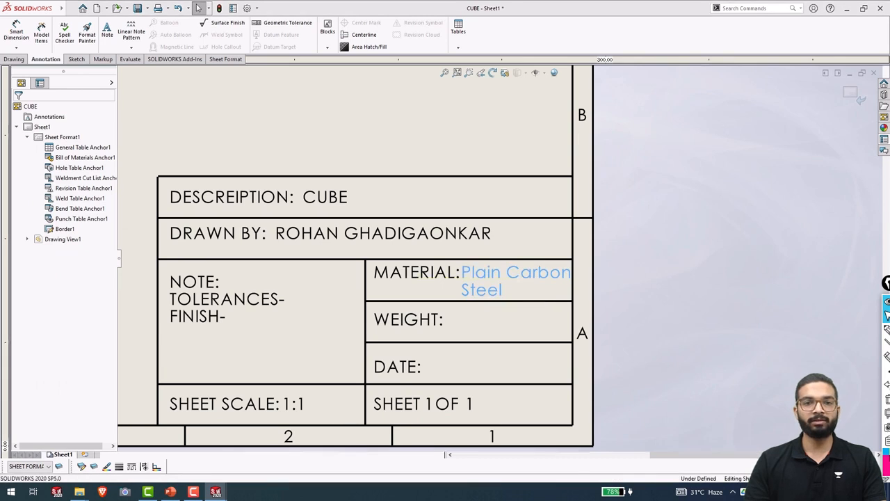
pyautogui.click(709, 283)
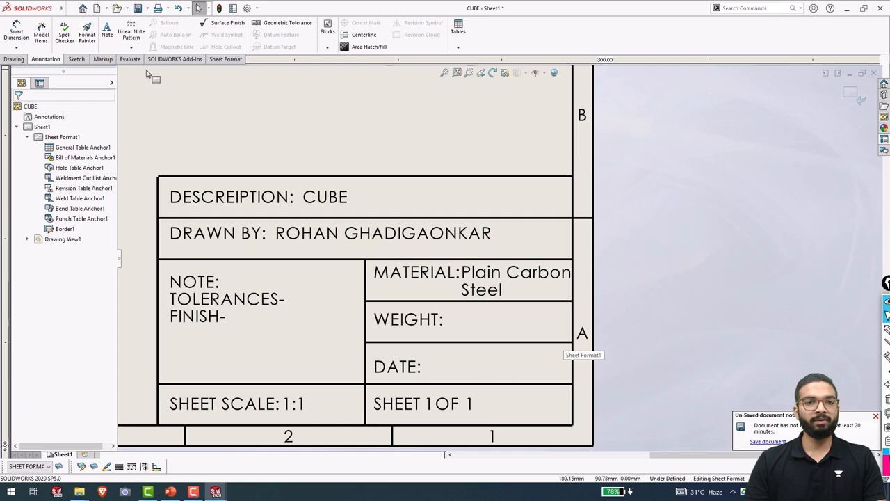
# Add a note beside WEIGHT: linked to the model's Weight property, showing 896.33.
pyautogui.click(107, 29)
pyautogui.click(452, 314)
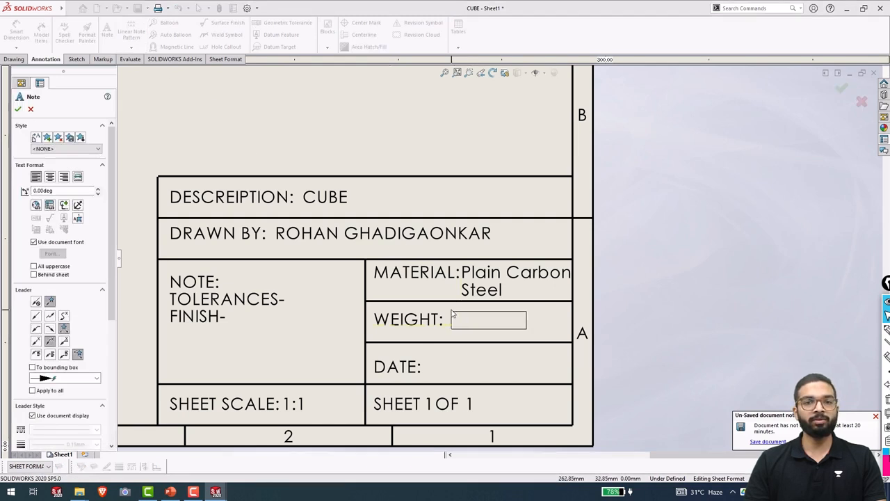
pyautogui.click(452, 314)
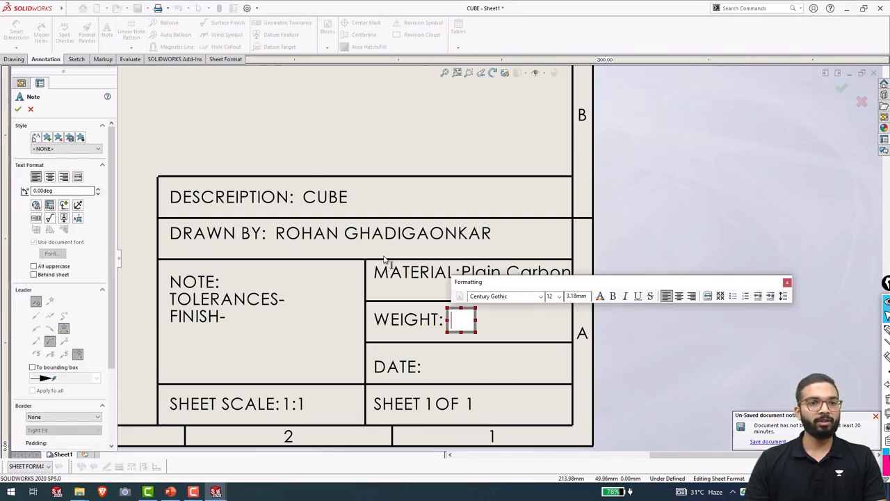
pyautogui.click(50, 205)
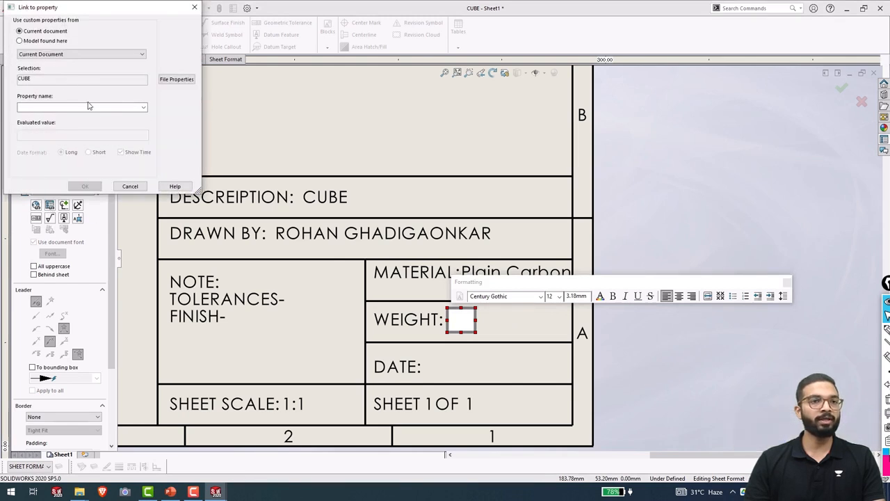
pyautogui.click(143, 106)
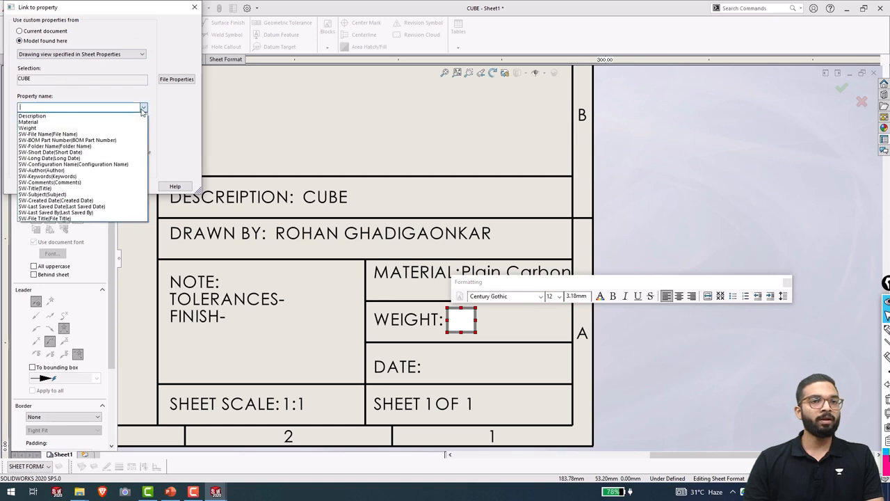
pyautogui.click(30, 129)
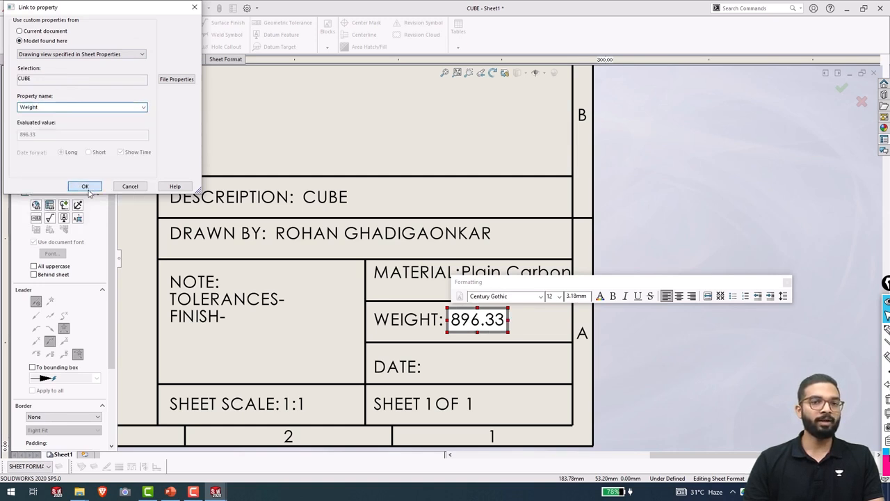
pyautogui.click(83, 187)
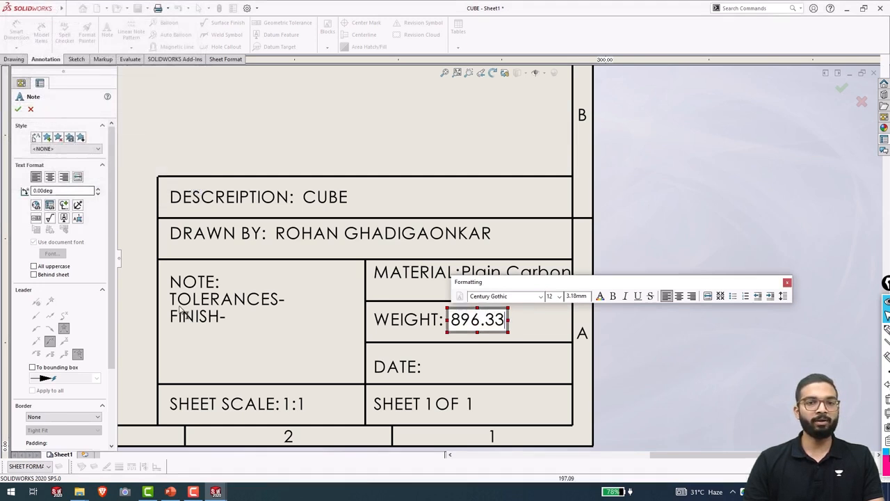
pyautogui.click(504, 341)
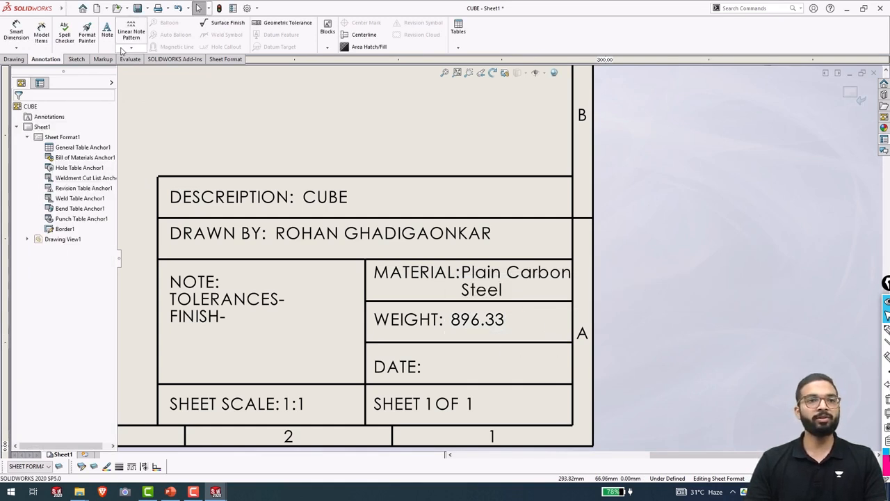
# Add a lowercase 'grams' unit note and place it right after 896.33.
pyautogui.click(515, 314)
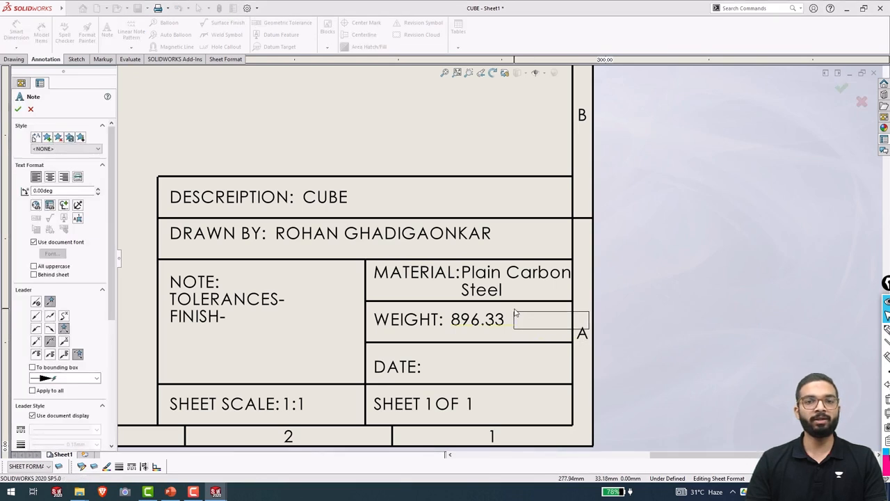
pyautogui.write('XXXXXXXX')
pyautogui.click(515, 314)
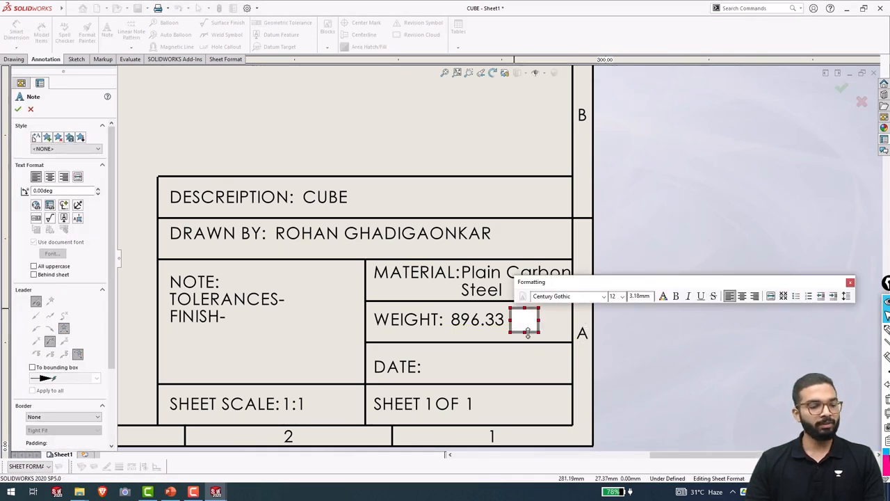
pyautogui.write('GRAMS')
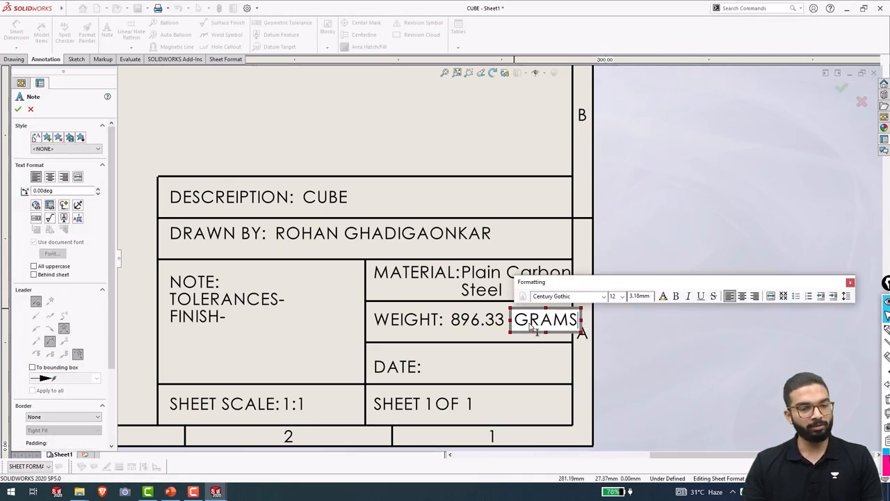
pyautogui.doubleClick(547, 319)
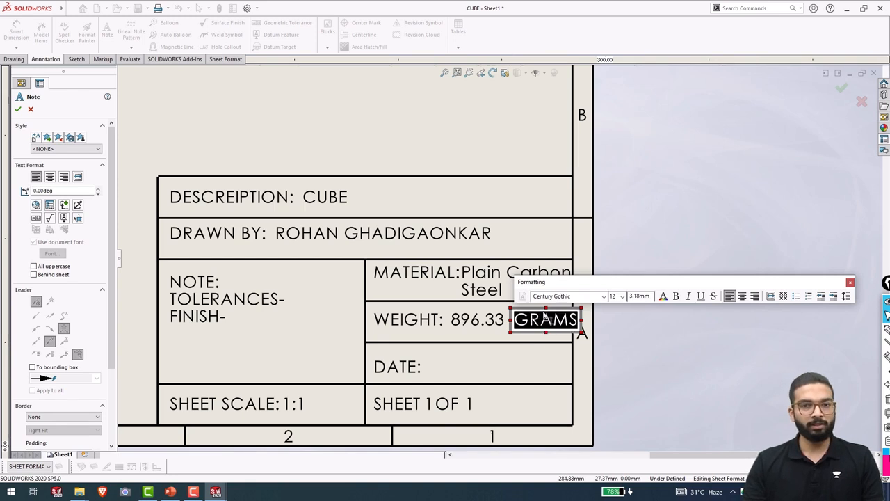
pyautogui.write('gra')
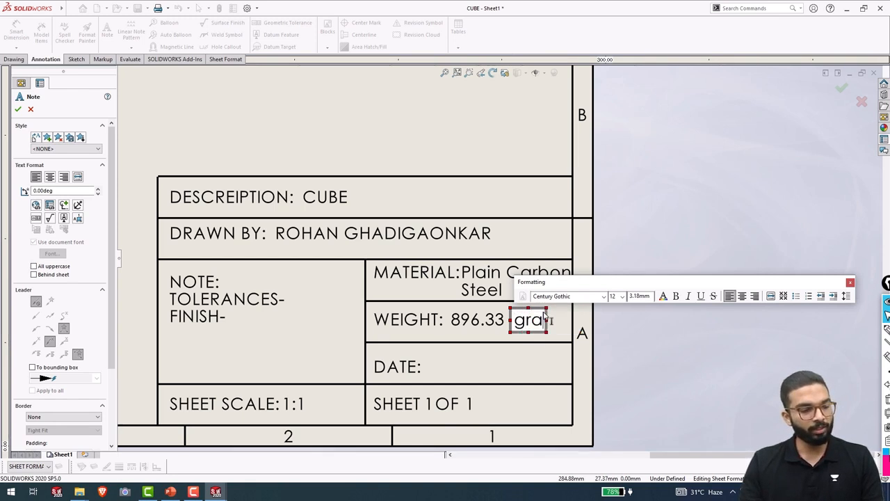
pyautogui.write('ms')
pyautogui.press('Escape')
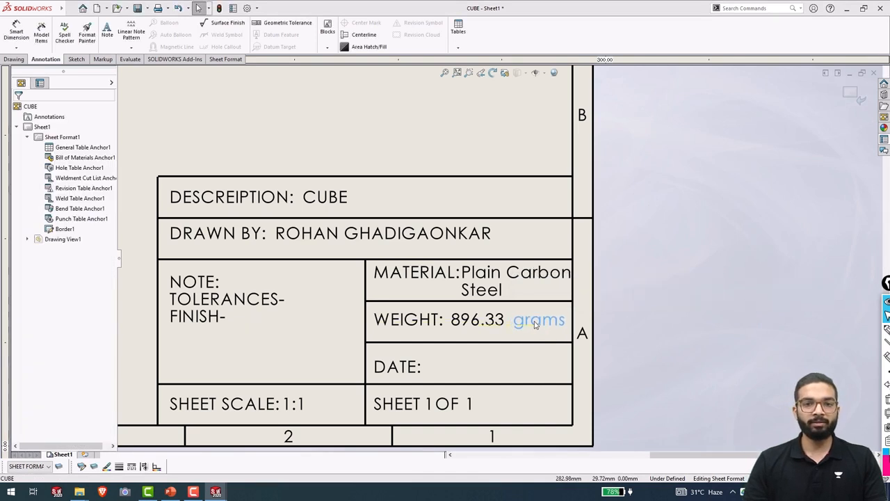
pyautogui.moveTo(533, 324); pyautogui.dragTo(529, 324)
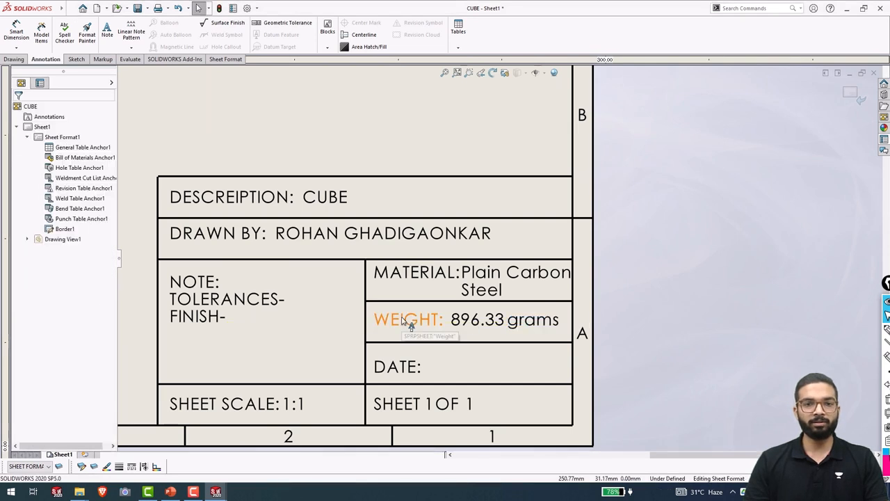
# Select WEIGHT:, 896.33 and grams and align them with Space Evenly Across.
pyautogui.click(410, 321)
pyautogui.keyDown('ctrl'); pyautogui.click(480, 320); pyautogui.keyUp('ctrl')
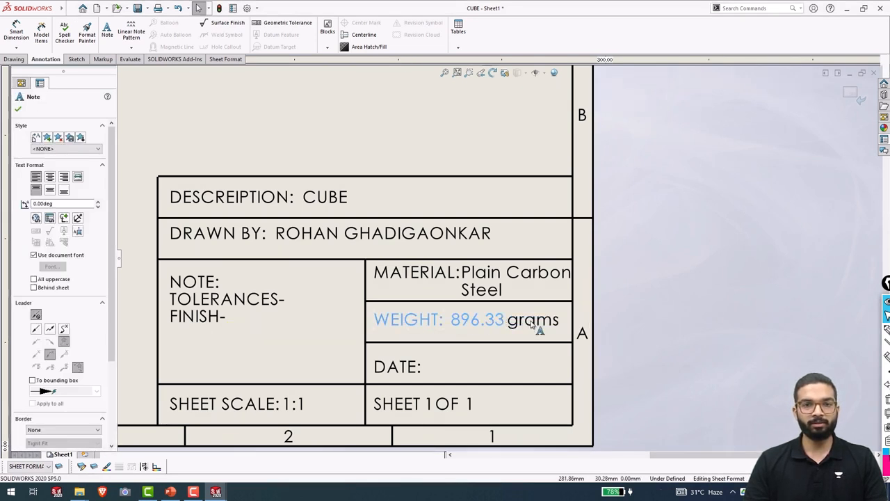
pyautogui.keyDown('ctrl'); pyautogui.click(532, 321); pyautogui.keyUp('ctrl')
pyautogui.rightClick(532, 324)
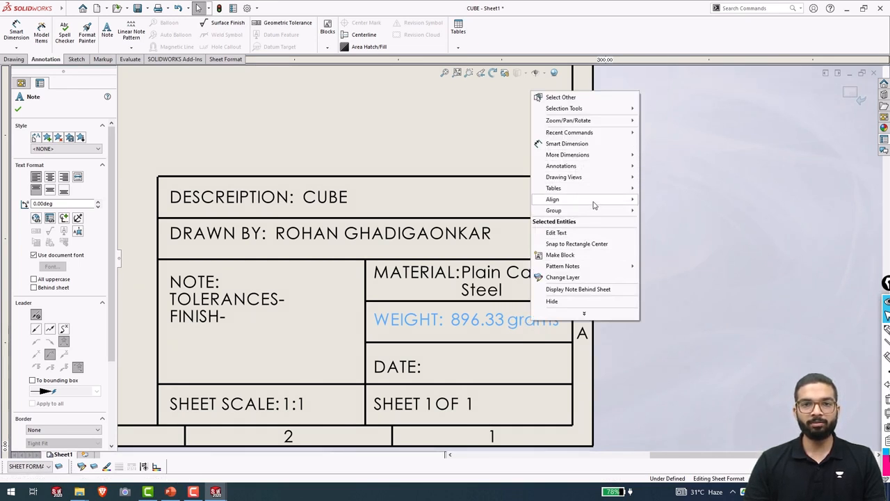
pyautogui.moveTo(593, 203)
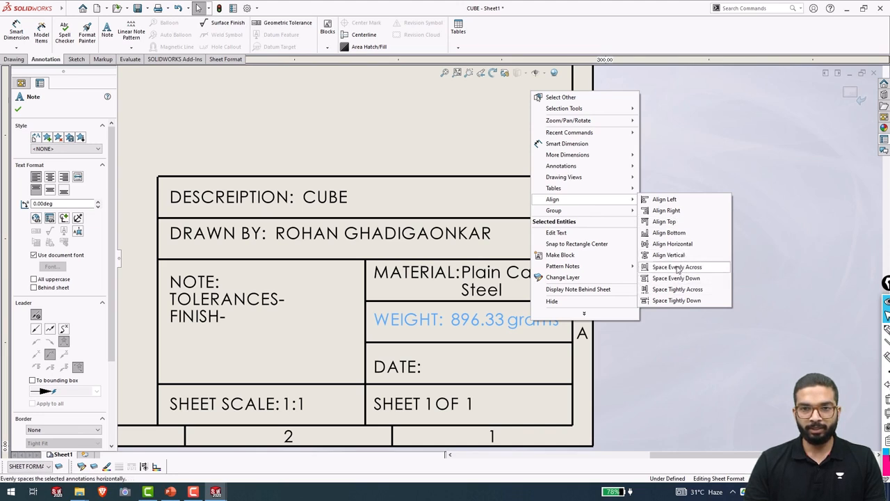
pyautogui.click(675, 268)
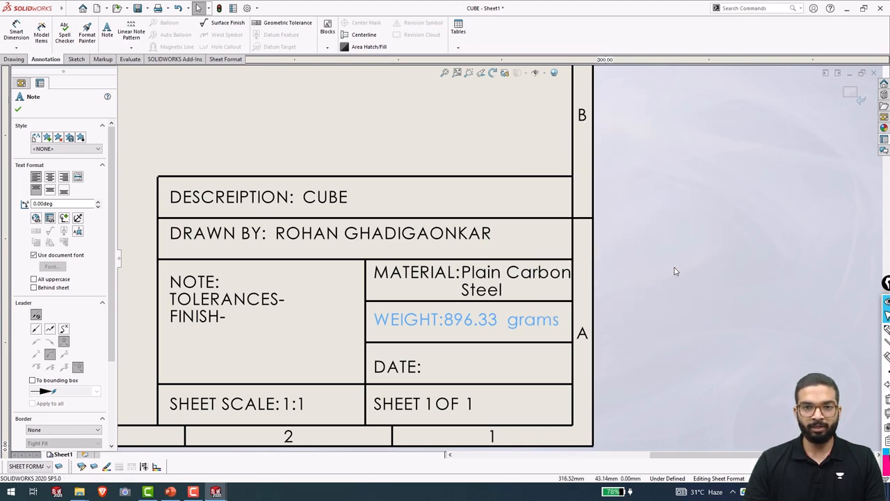
# Apply Space Evenly Down to the three weight notes.
pyautogui.rightClick(516, 321)
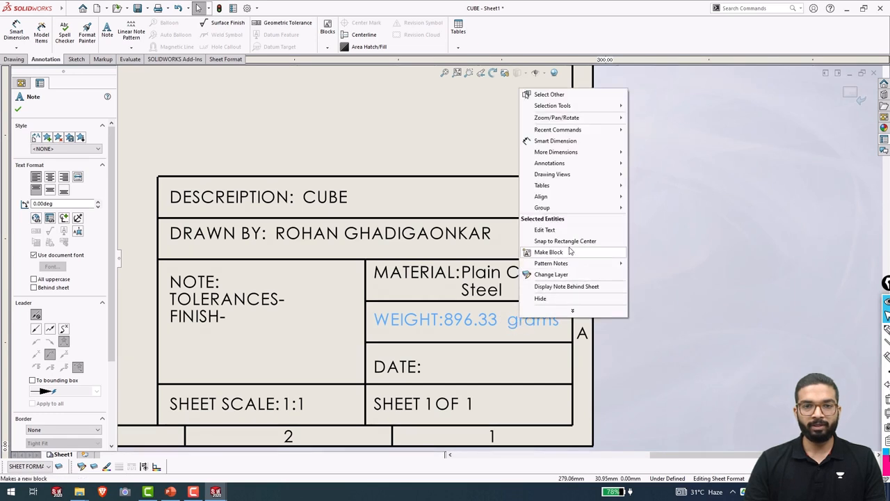
pyautogui.moveTo(567, 198)
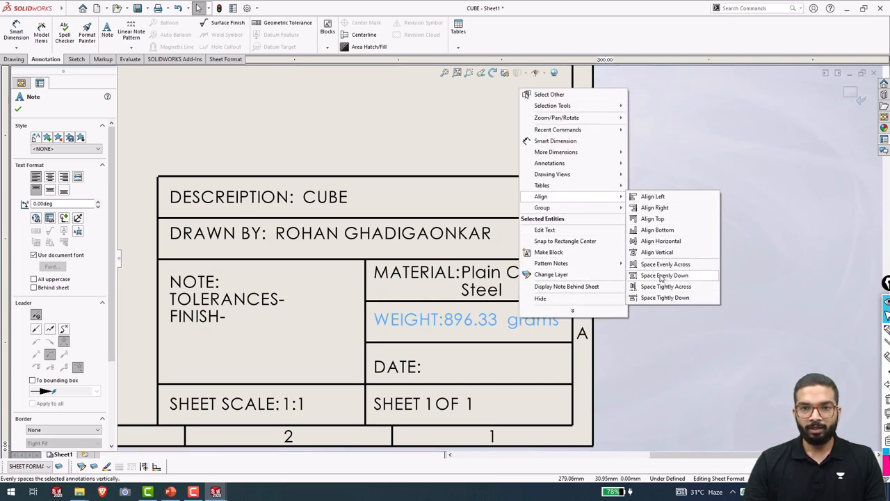
pyautogui.click(661, 276)
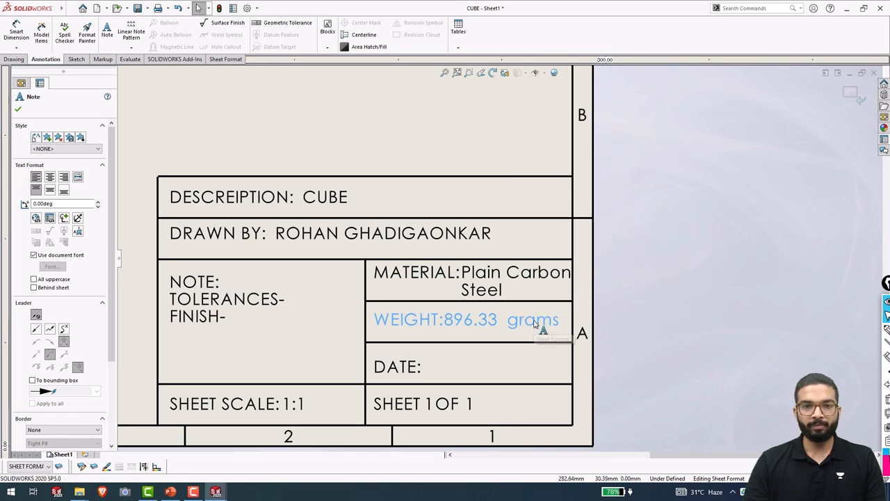
pyautogui.rightClick(542, 326)
pyautogui.moveTo(585, 205)
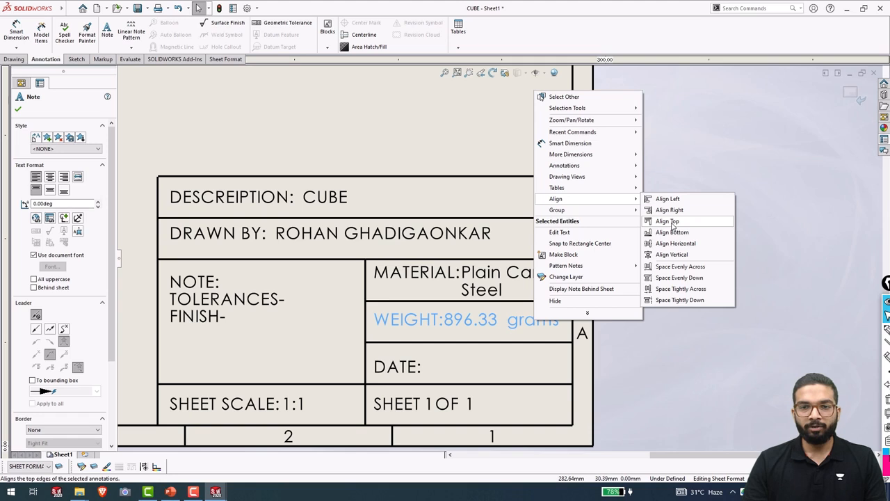
pyautogui.click(676, 233)
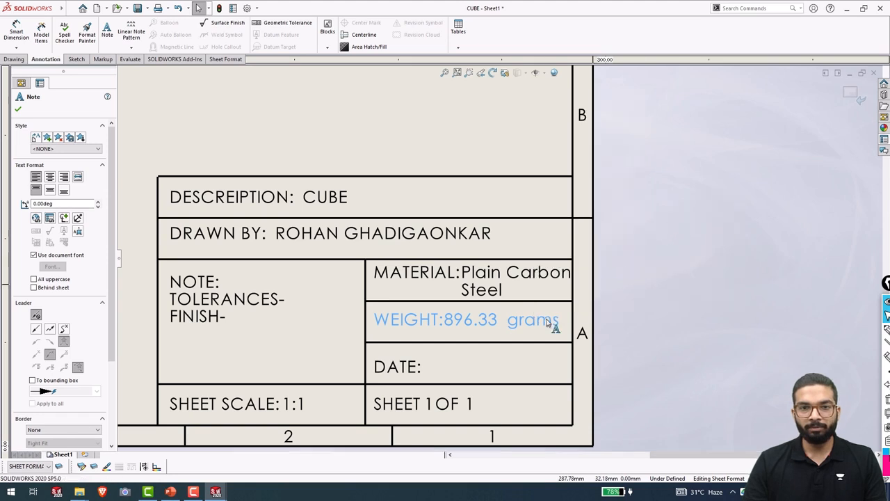
pyautogui.click(654, 306)
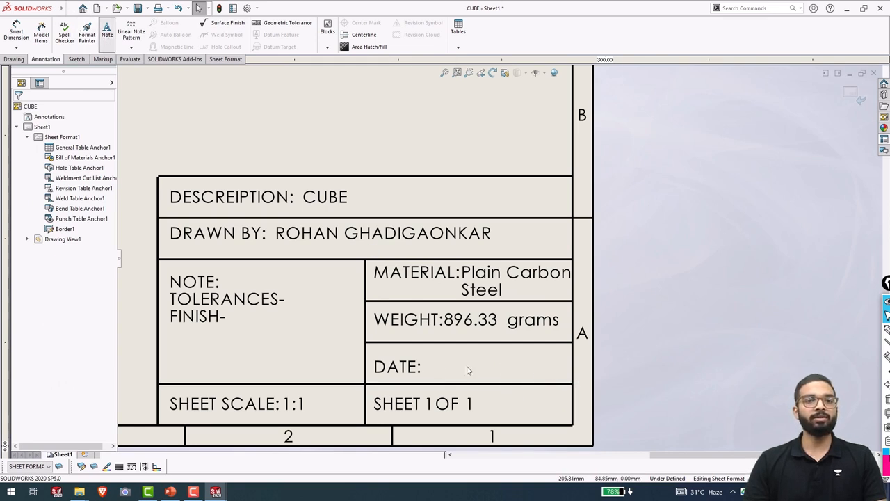
pyautogui.click(431, 362)
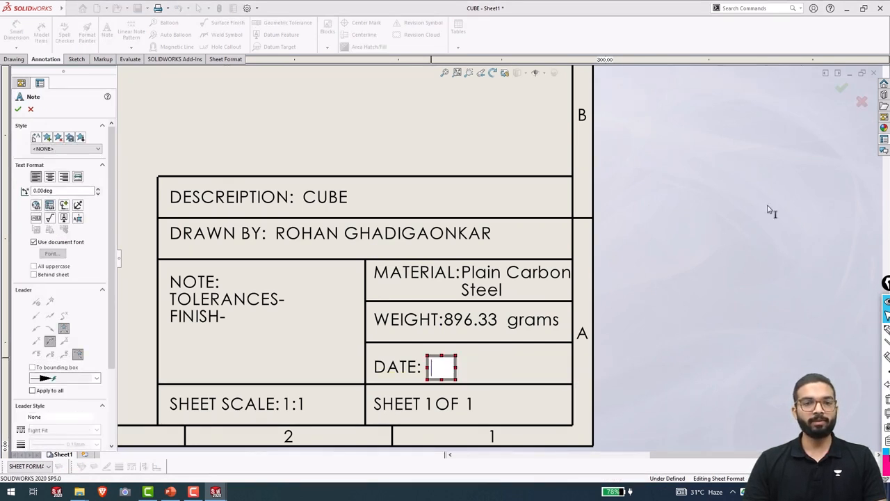
pyautogui.click(49, 205)
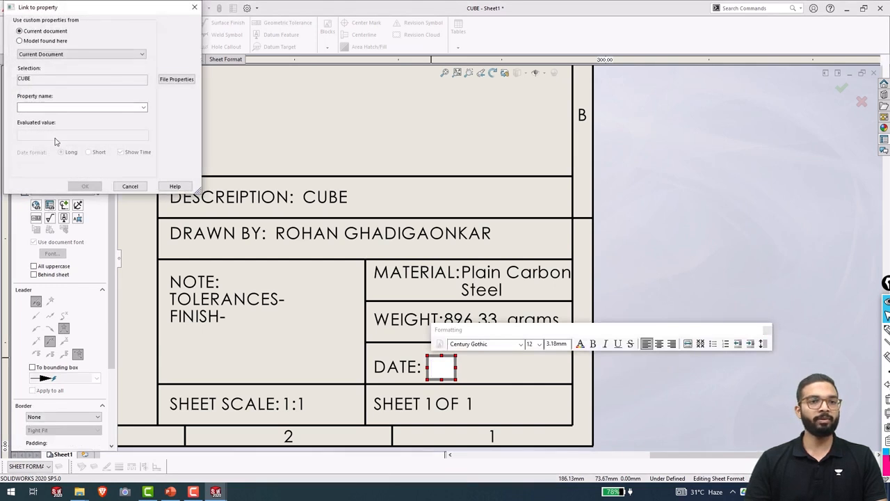
pyautogui.click(19, 41)
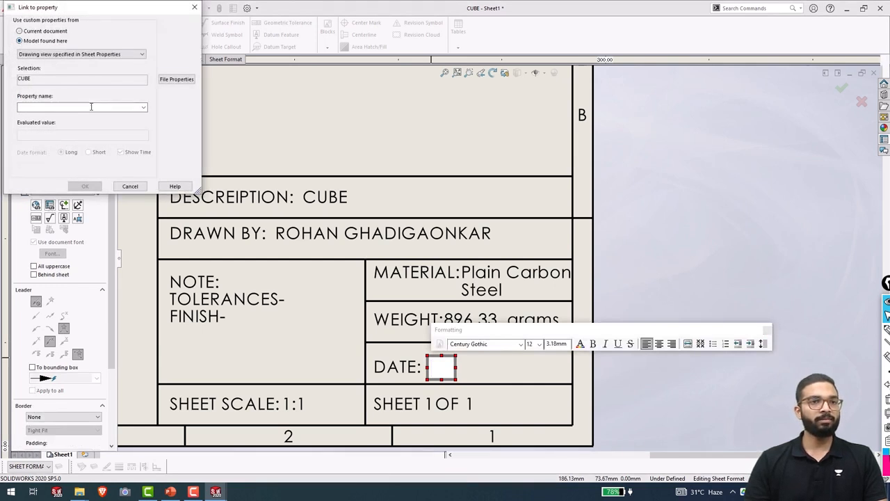
pyautogui.click(143, 107)
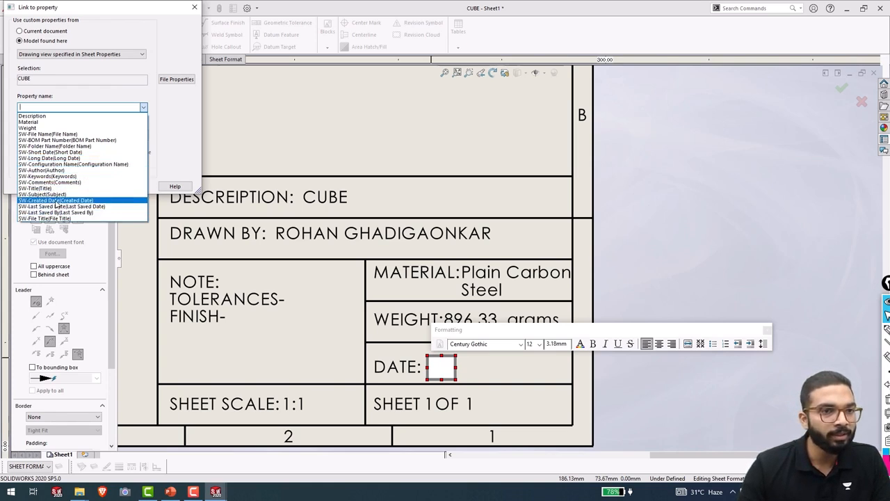
pyautogui.click(44, 152)
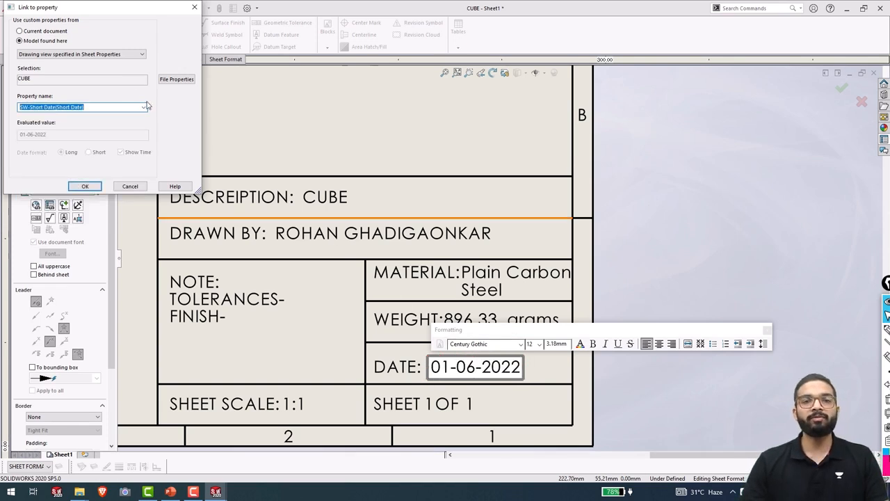
pyautogui.click(85, 186)
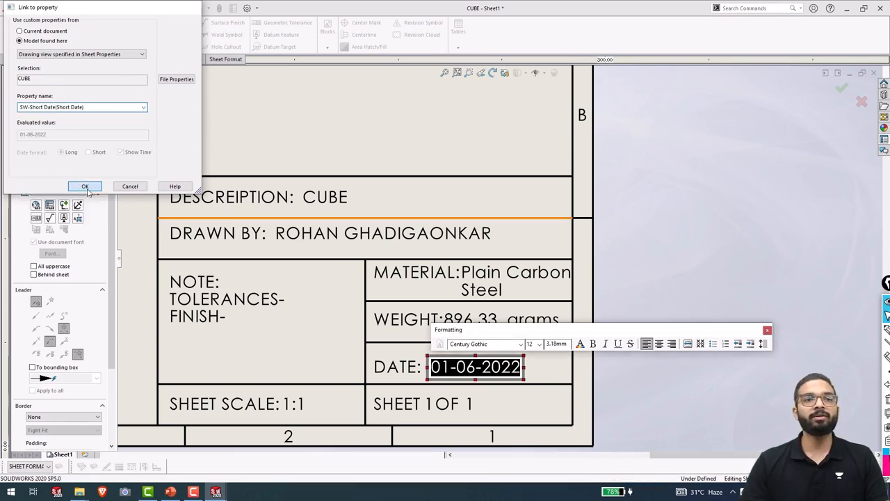
pyautogui.click(768, 330)
pyautogui.press('Escape')
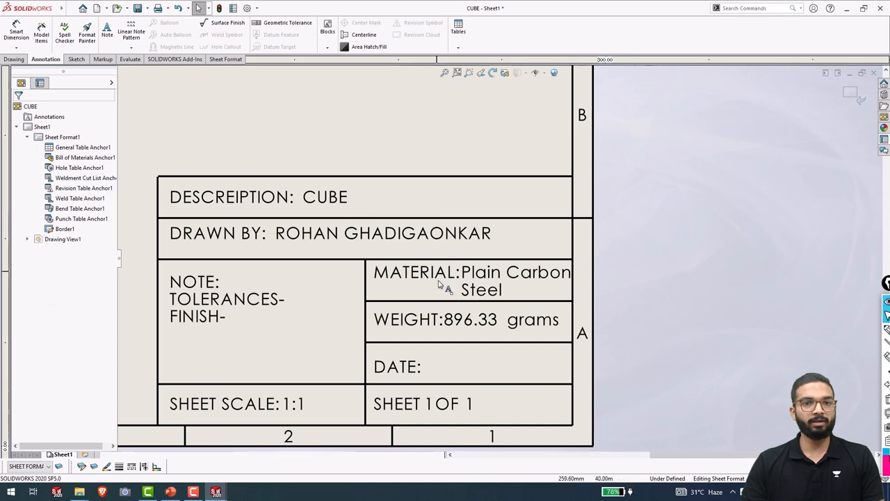
# Add a note beside DATE linked to the model's SW-Short Date property, showing 01-06-2022.
pyautogui.click(497, 365)
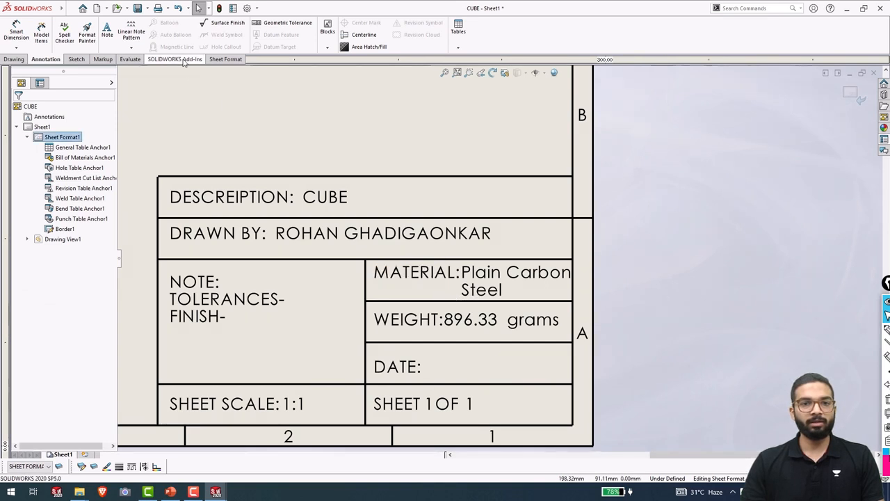
pyautogui.click(107, 29)
pyautogui.click(432, 358)
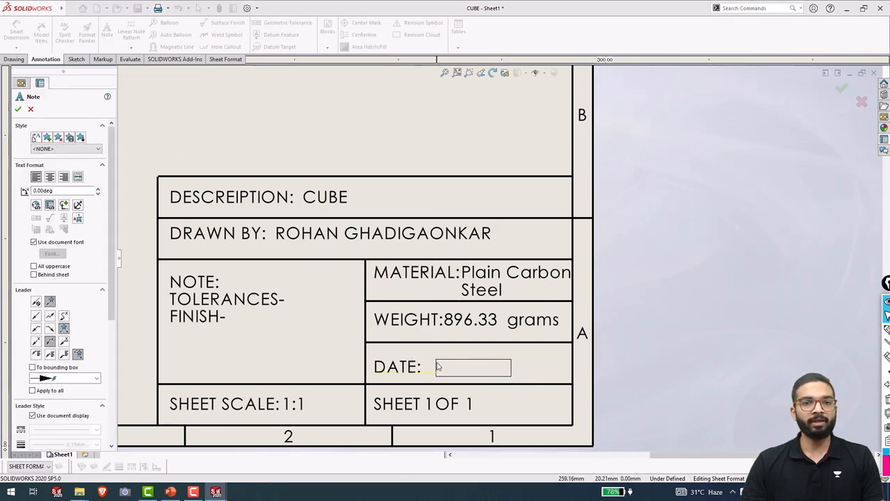
pyautogui.write('XXXXXXX')
pyautogui.click(432, 362)
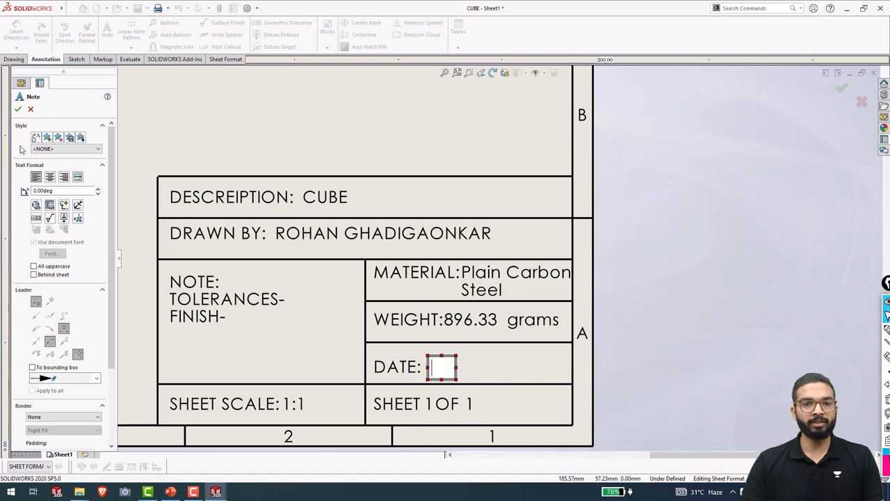
pyautogui.click(49, 206)
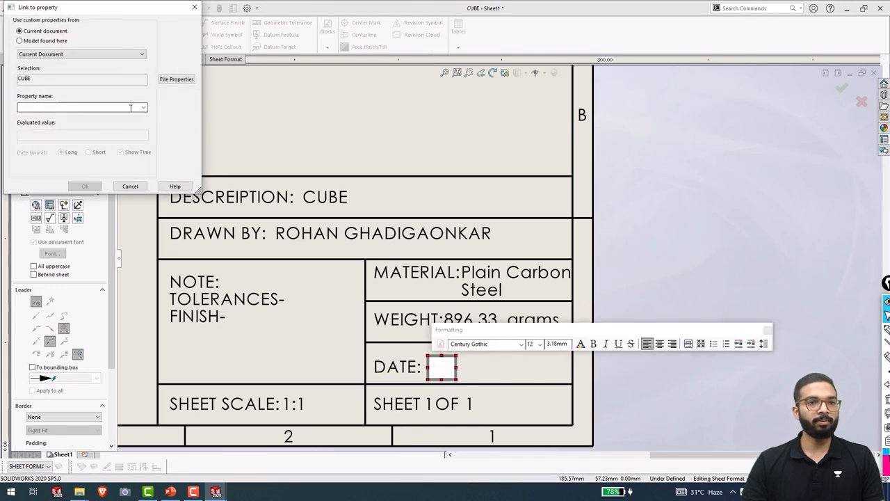
pyautogui.click(34, 40)
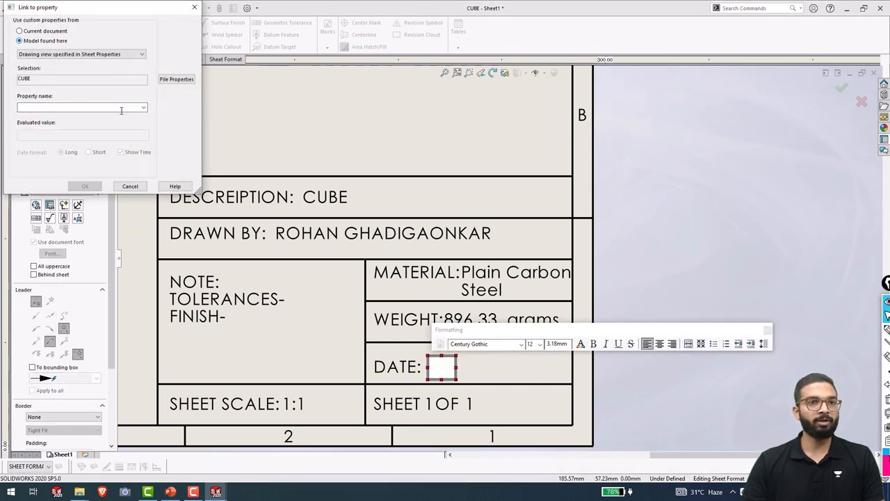
pyautogui.click(143, 107)
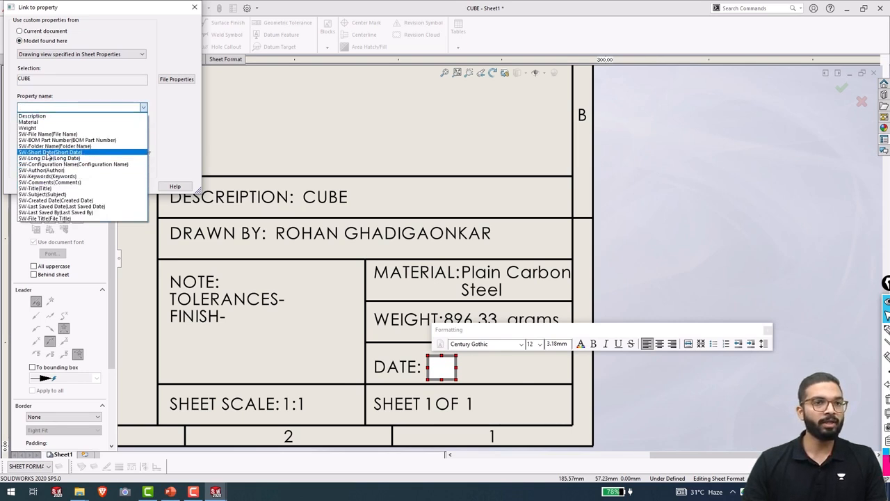
pyautogui.click(48, 153)
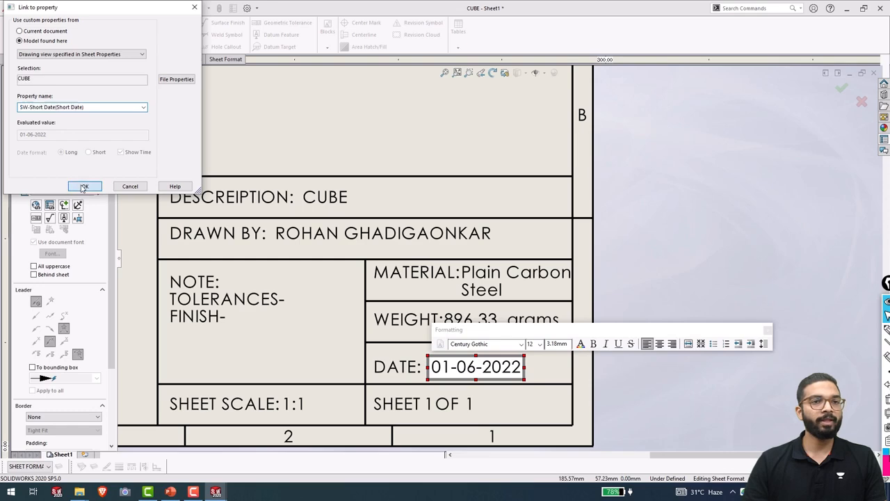
pyautogui.click(83, 187)
pyautogui.click(654, 398)
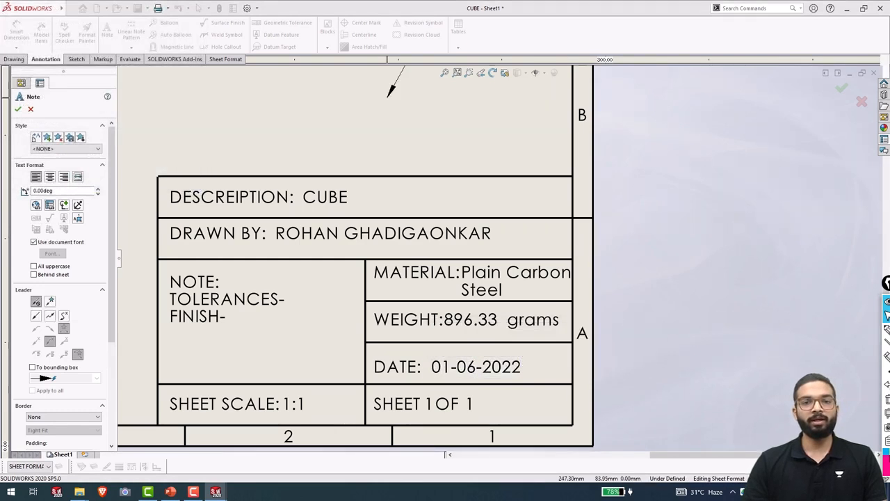
pyautogui.press('Escape')
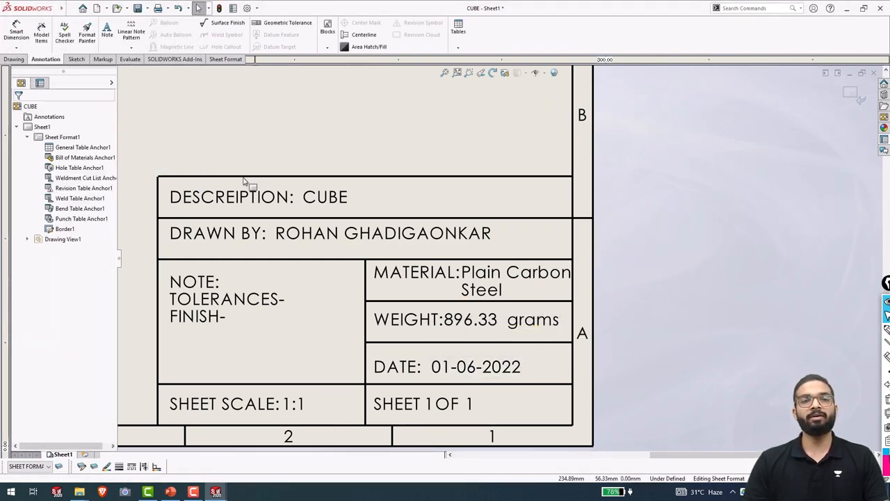
# Delete the CUBE front view (Drawing View1) so the title block's linked fields go blank.
pyautogui.scroll(2, 452, 258)
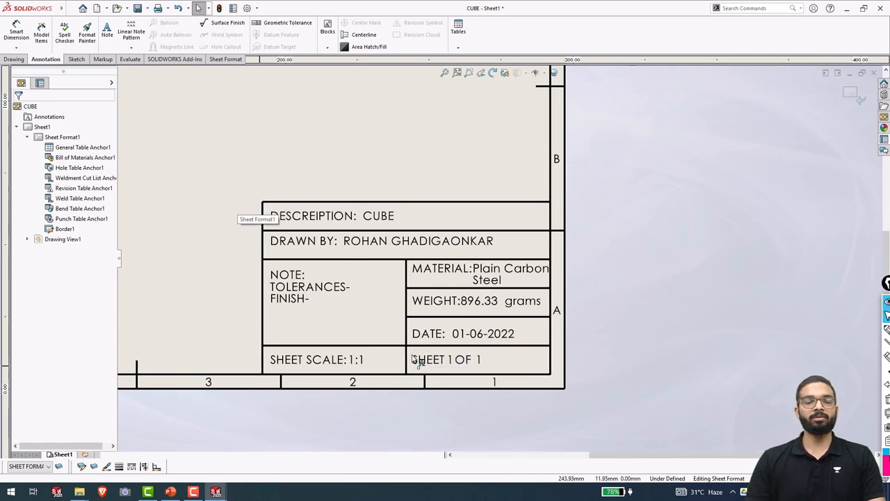
pyautogui.scroll(2, 499, 258)
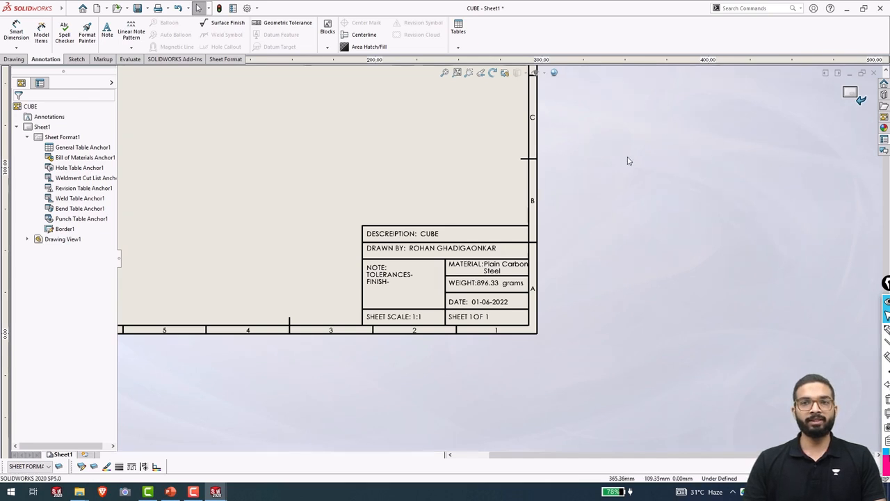
pyautogui.scroll(3, 404, 211)
pyautogui.scroll(-3, 379, 177)
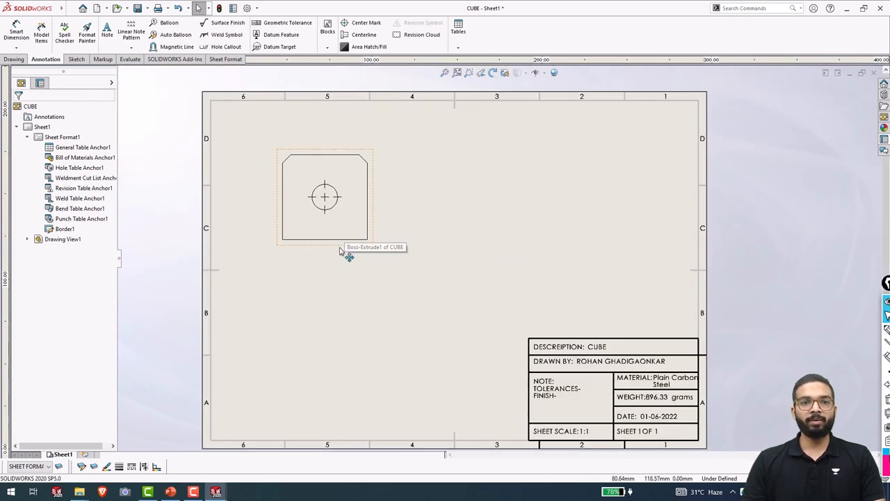
pyautogui.click(341, 252)
pyautogui.press('Delete')
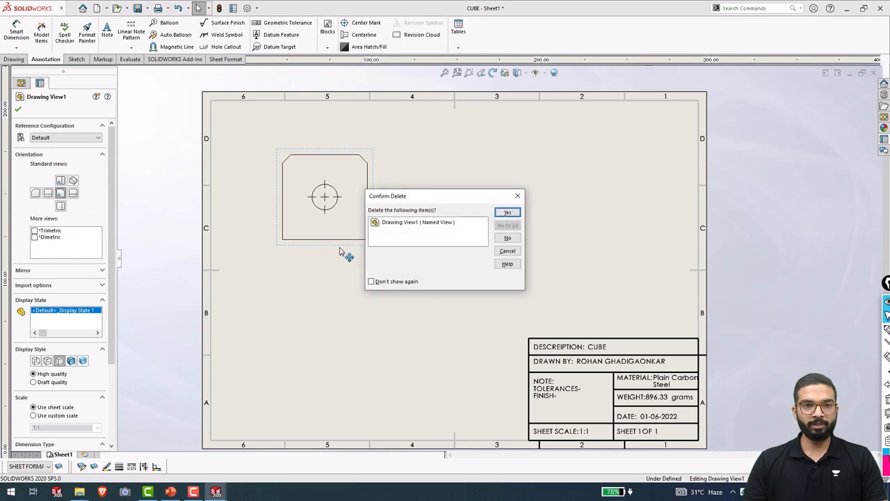
pyautogui.click(508, 213)
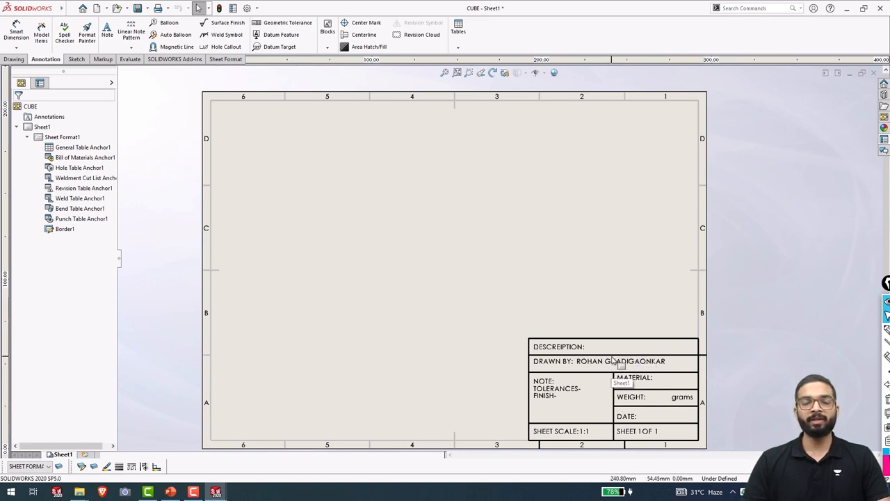
pyautogui.rightClick(418, 278)
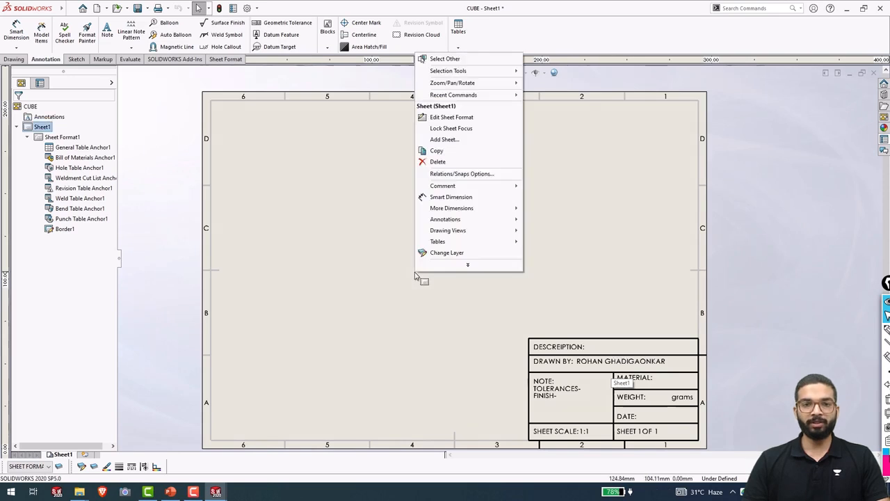
pyautogui.click(451, 118)
pyautogui.scroll(-5, 591, 414)
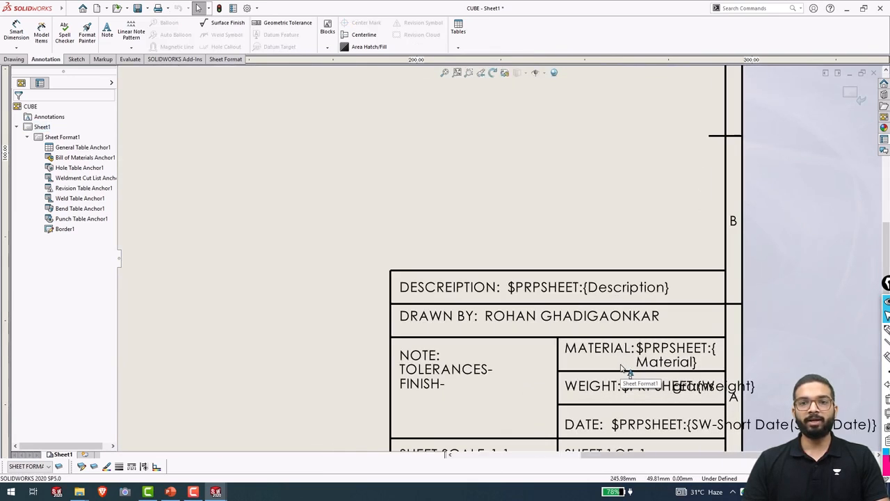
pyautogui.scroll(-1, 555, 287)
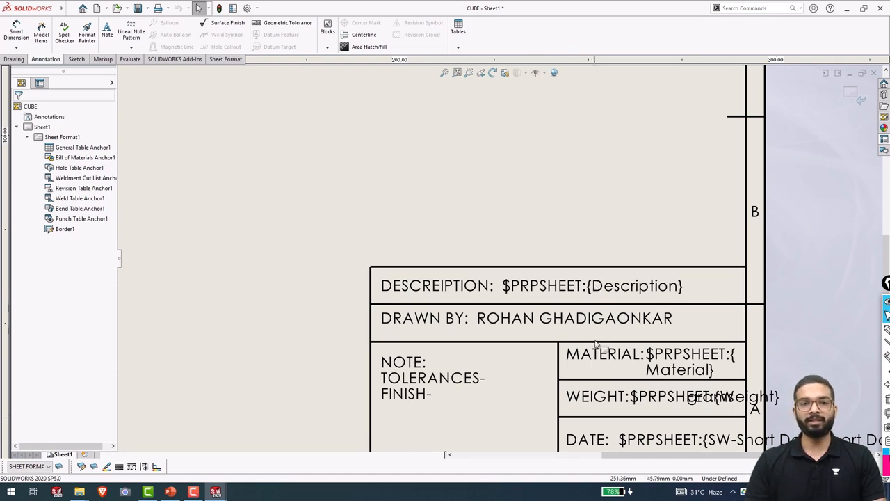
pyautogui.scroll(1, 647, 379)
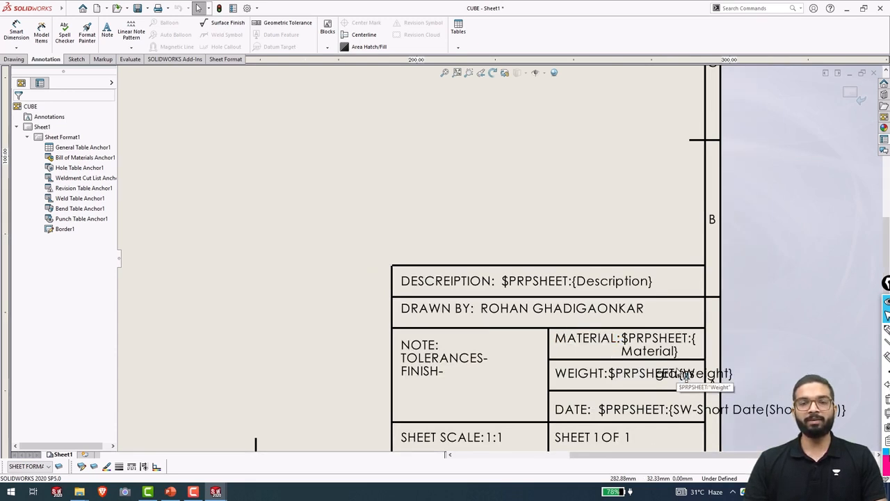
pyautogui.click(850, 96)
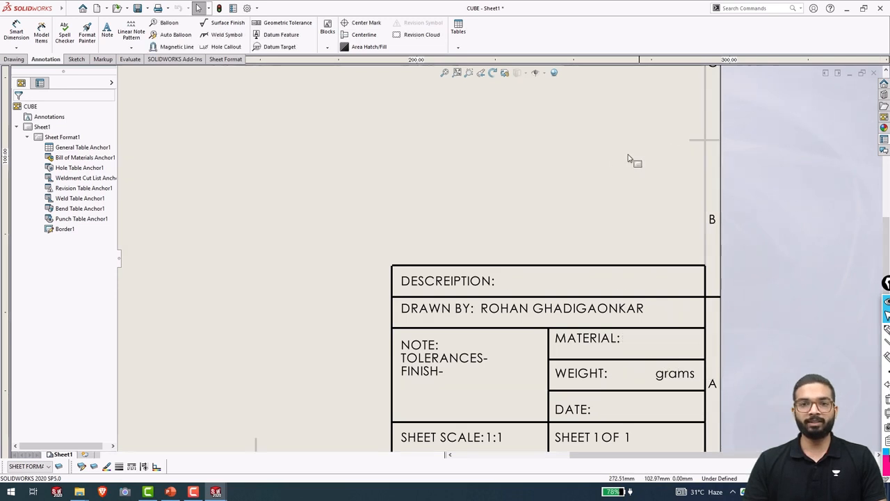
pyautogui.scroll(3, 493, 230)
pyautogui.scroll(4, 392, 219)
pyautogui.scroll(-2, 421, 202)
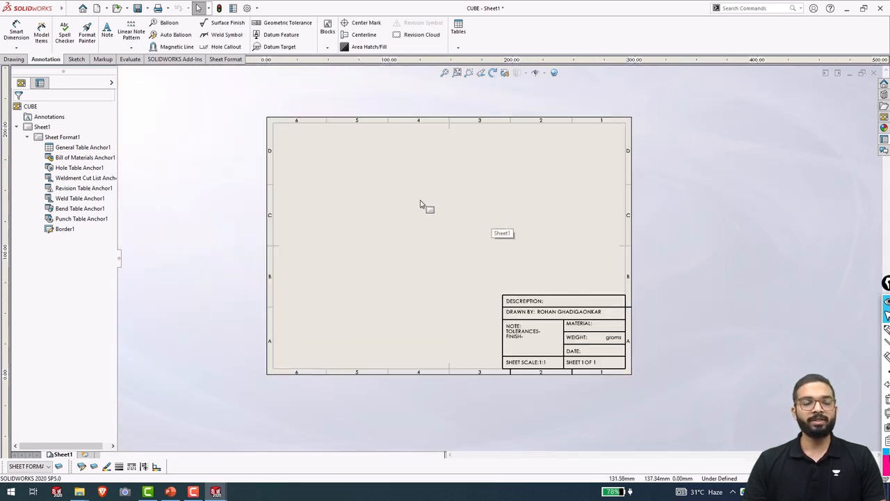
pyautogui.scroll(-2, 423, 203)
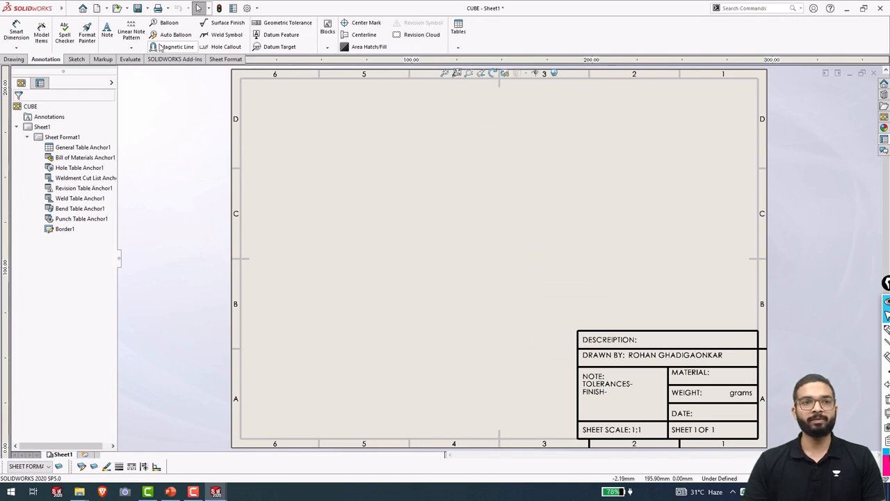
# Save the current border and title block as the sheet format 'CUSTOM FORMAT'.
pyautogui.click(71, 8)
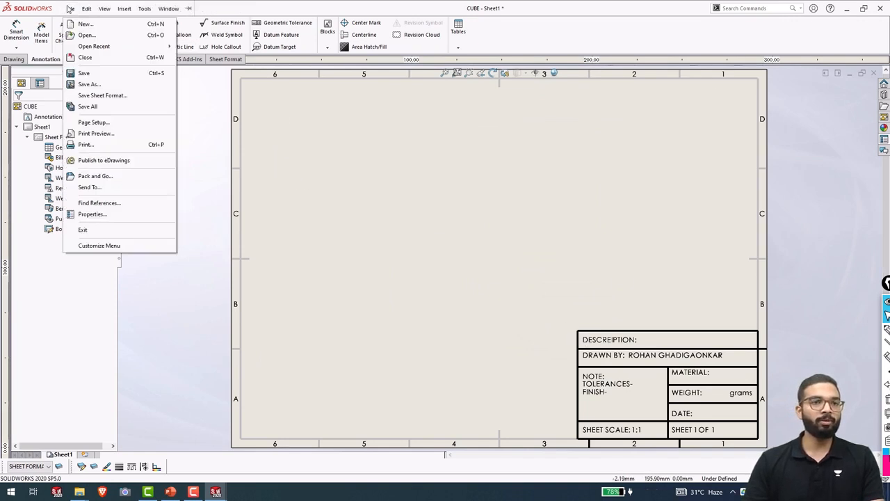
pyautogui.click(102, 96)
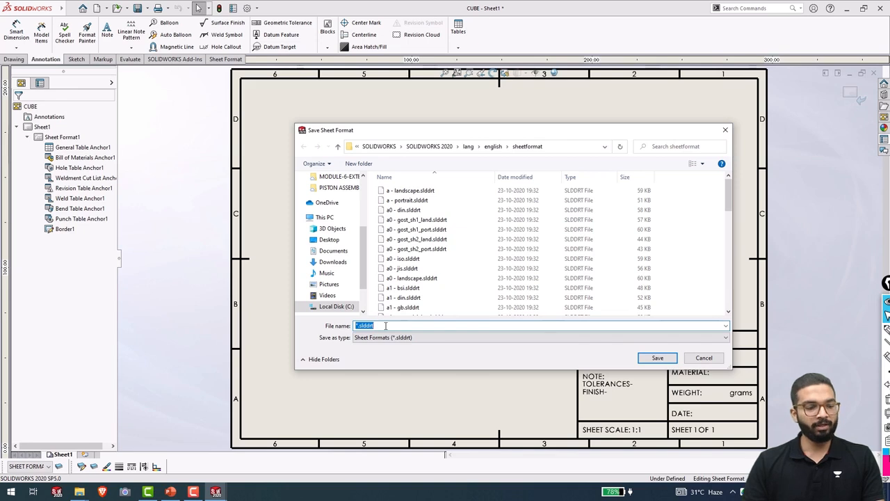
pyautogui.write('CUSTOM FORMAT')
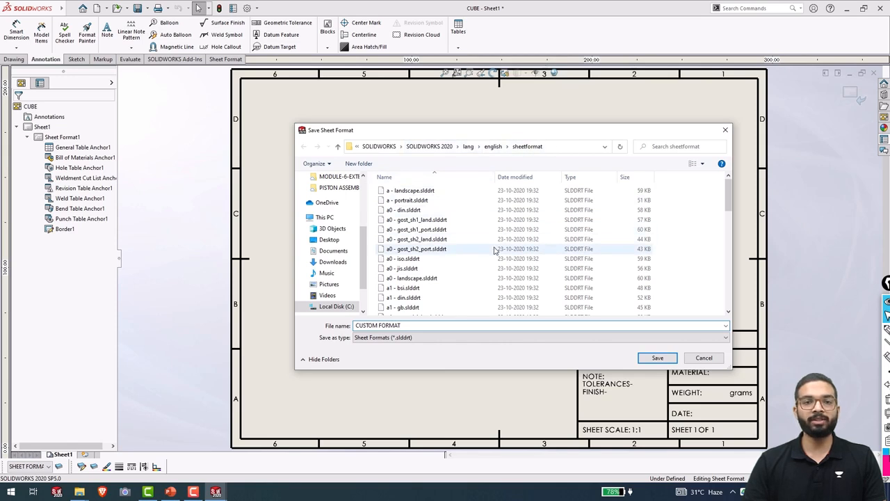
pyautogui.click(657, 358)
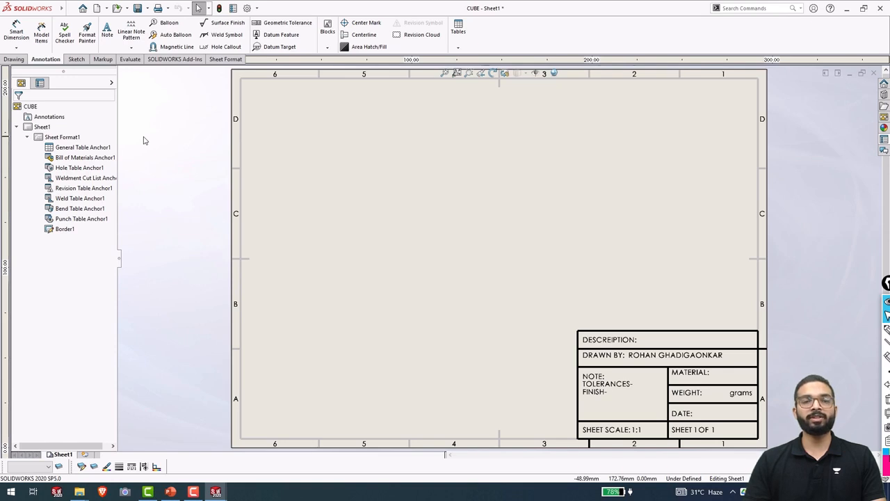
# In Sheet Properties, apply the non-standard CUSTOM FORMAT sheet format and discard the modified notes.
pyautogui.rightClick(65, 138)
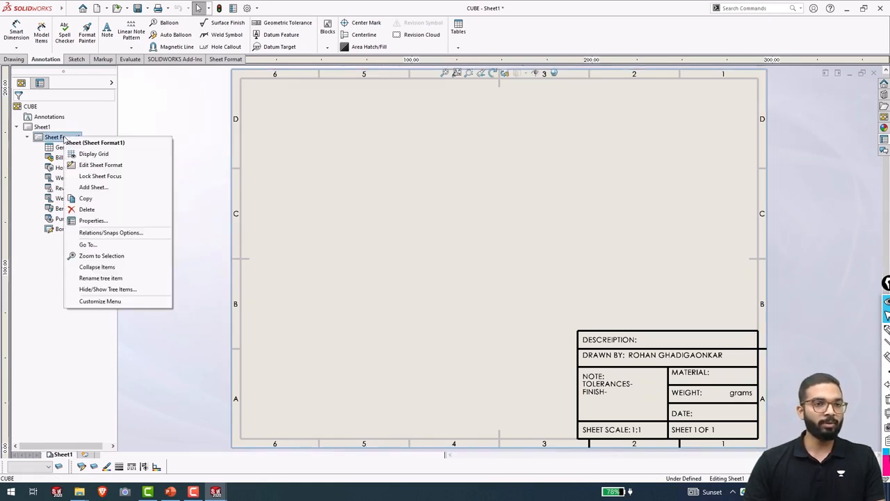
pyautogui.click(93, 221)
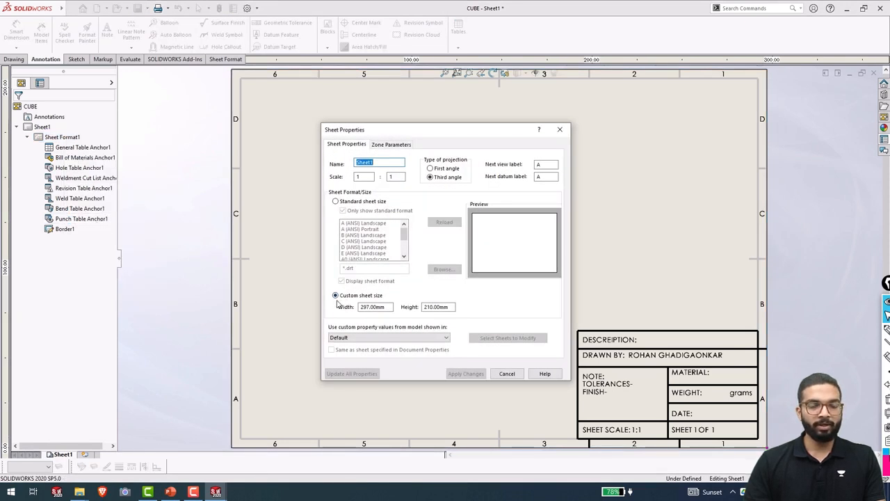
pyautogui.click(336, 202)
pyautogui.scroll(-2, 389, 244)
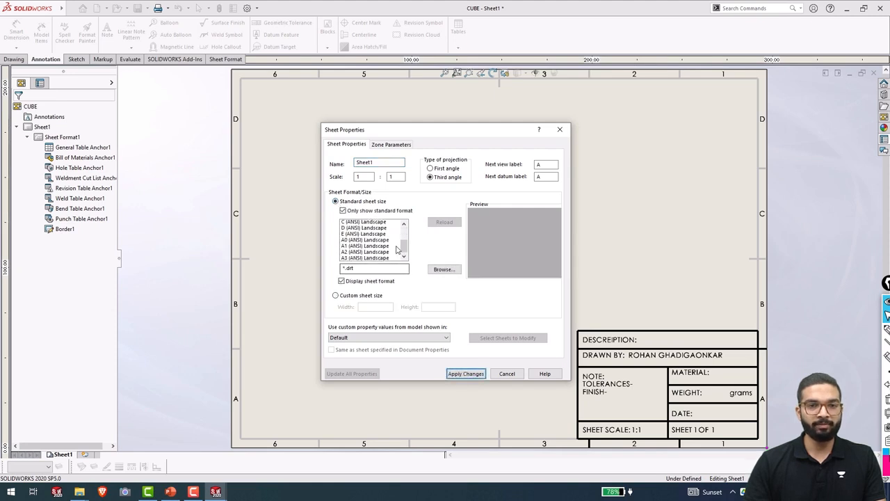
pyautogui.scroll(2, 386, 249)
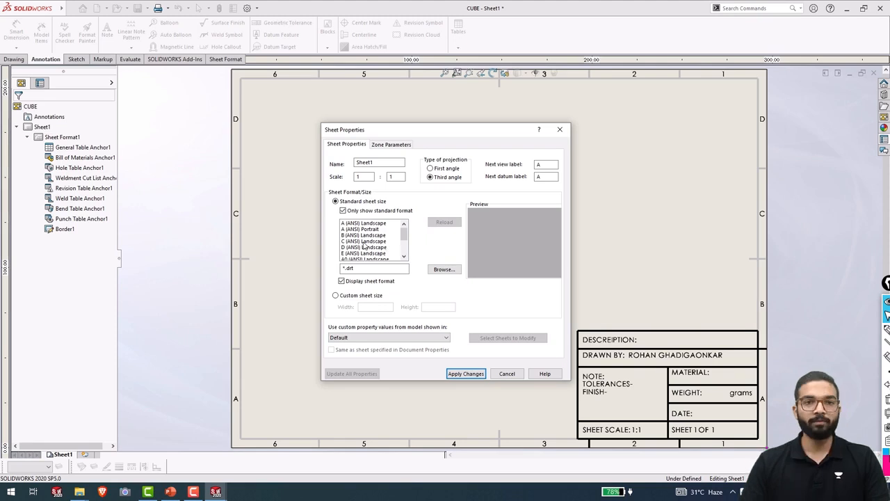
pyautogui.moveTo(402, 239); pyautogui.dragTo(403, 248)
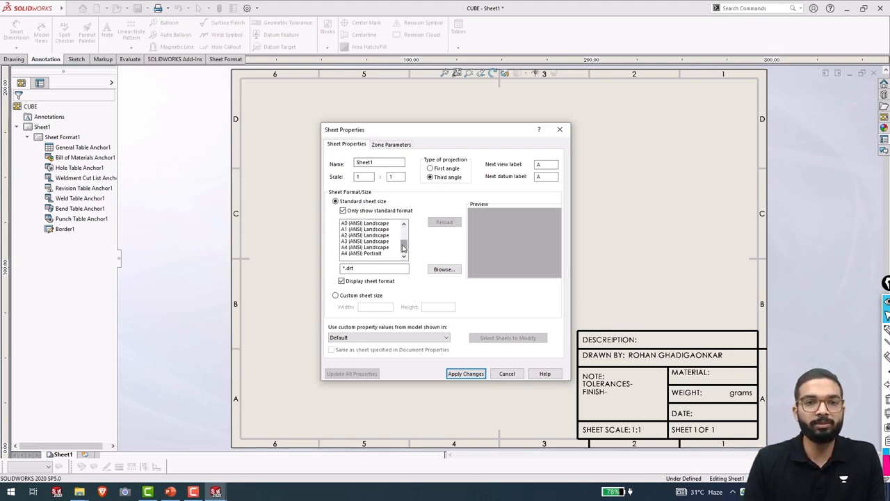
pyautogui.click(344, 212)
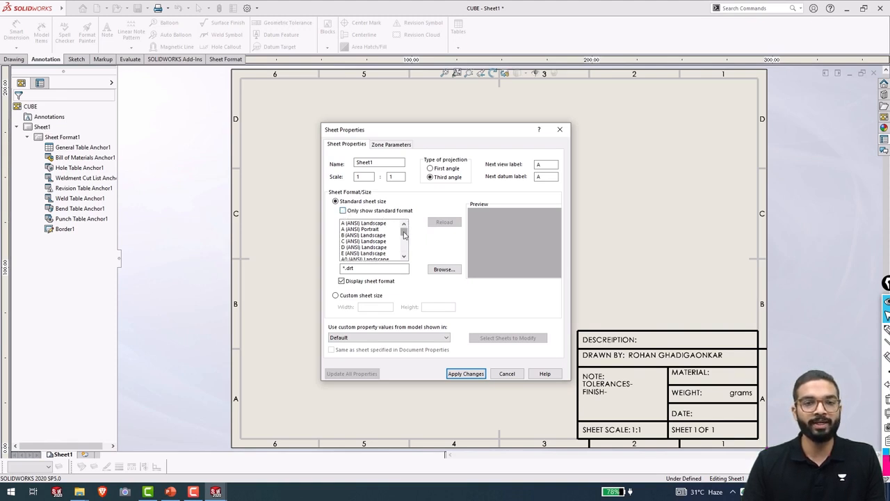
pyautogui.moveTo(404, 235); pyautogui.dragTo(405, 256)
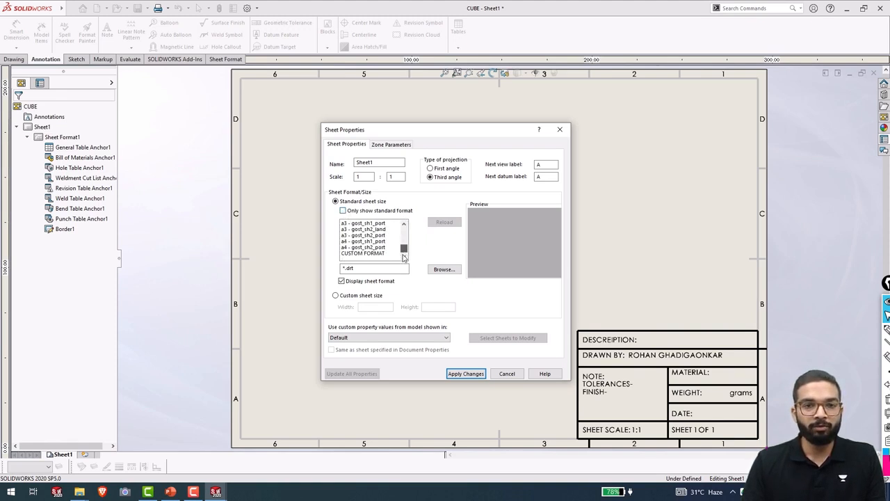
pyautogui.click(361, 253)
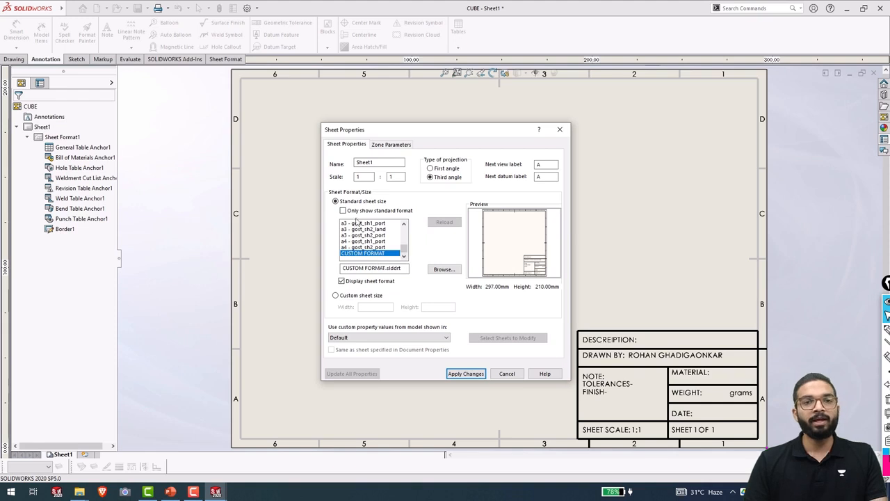
pyautogui.click(465, 374)
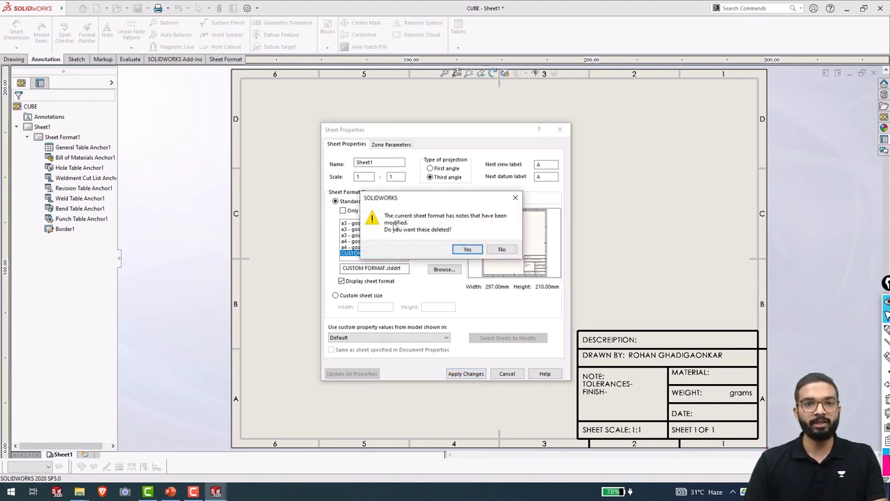
pyautogui.click(461, 251)
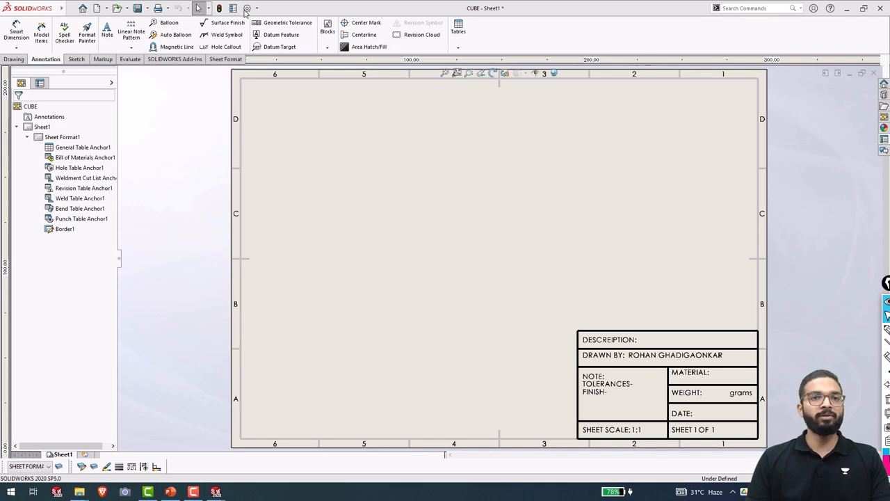
# Set the document's annotation text font to Century Gothic at 8 points.
pyautogui.click(247, 8)
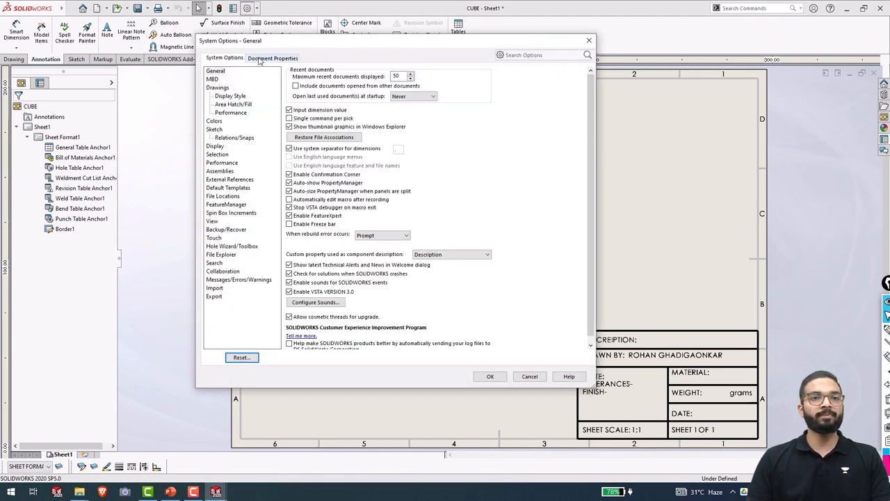
pyautogui.click(262, 59)
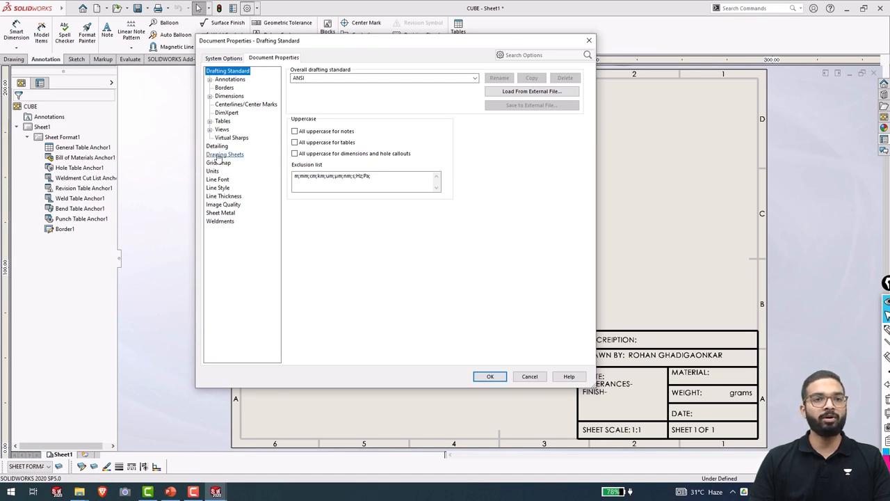
pyautogui.click(210, 79)
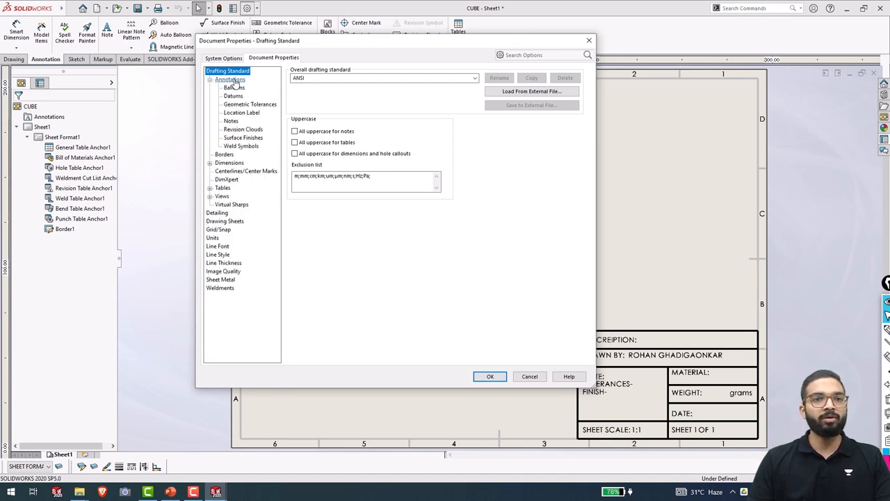
pyautogui.click(230, 79)
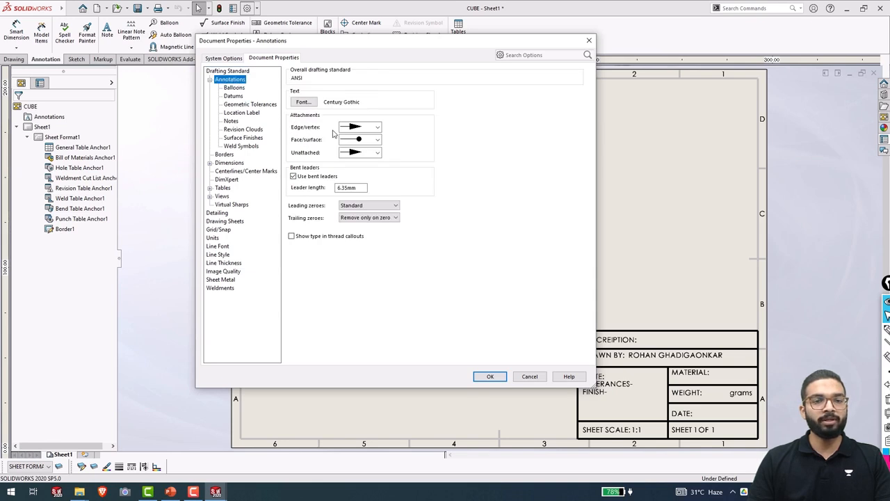
pyautogui.click(304, 103)
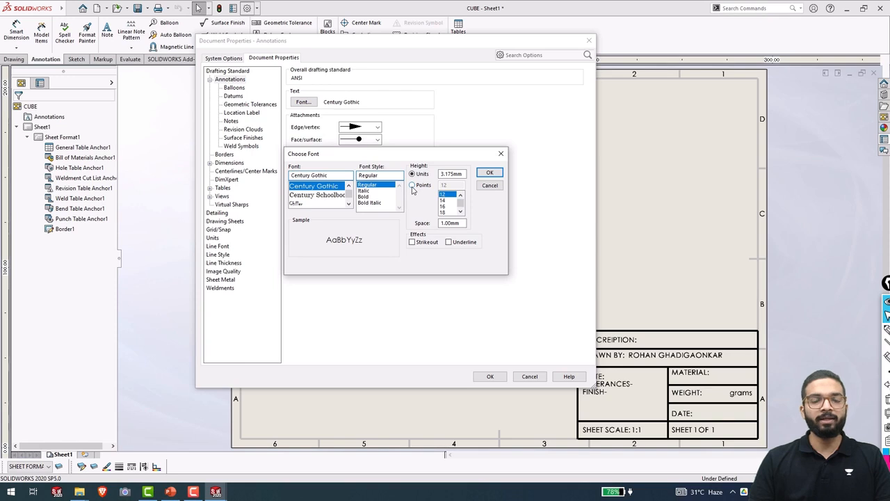
pyautogui.click(412, 185)
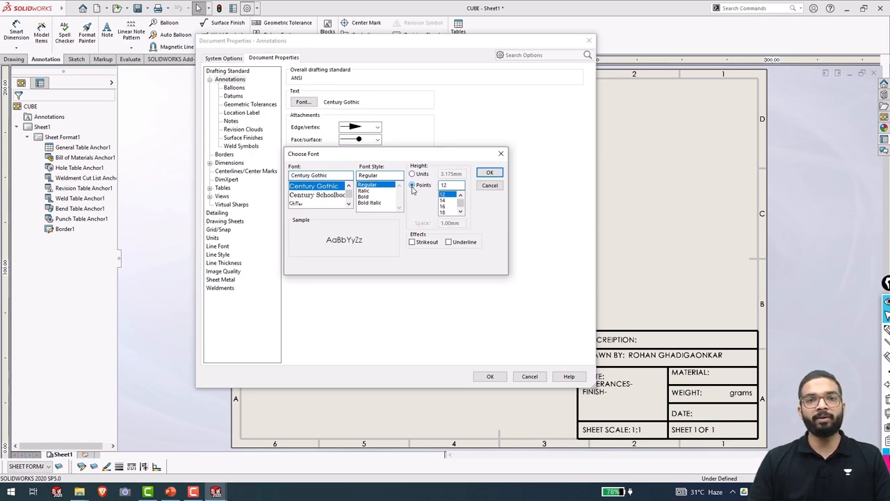
pyautogui.scroll(2, 449, 208)
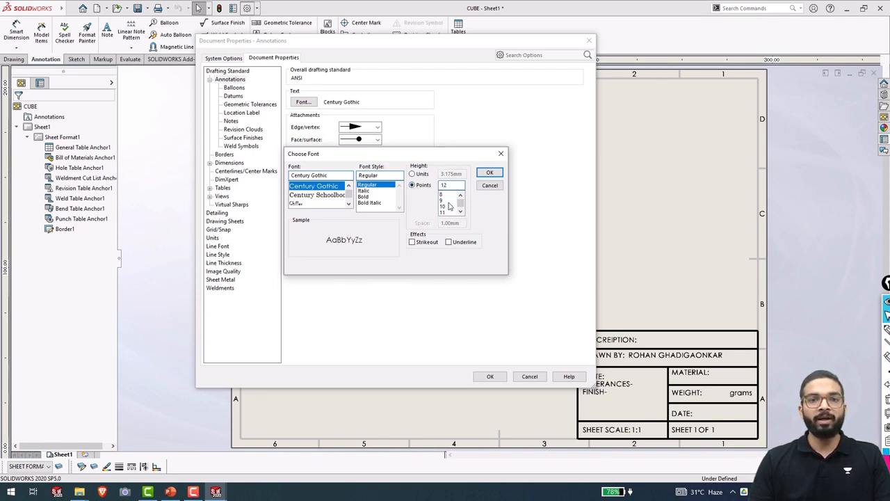
pyautogui.click(446, 194)
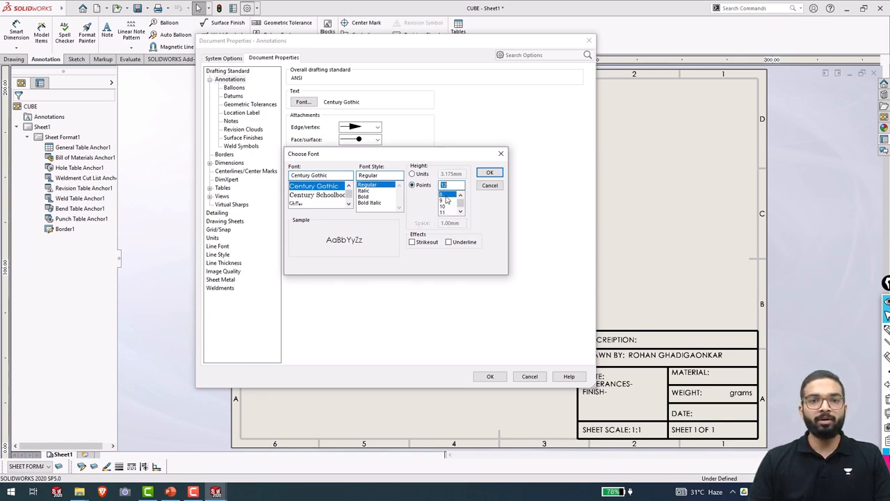
pyautogui.click(489, 174)
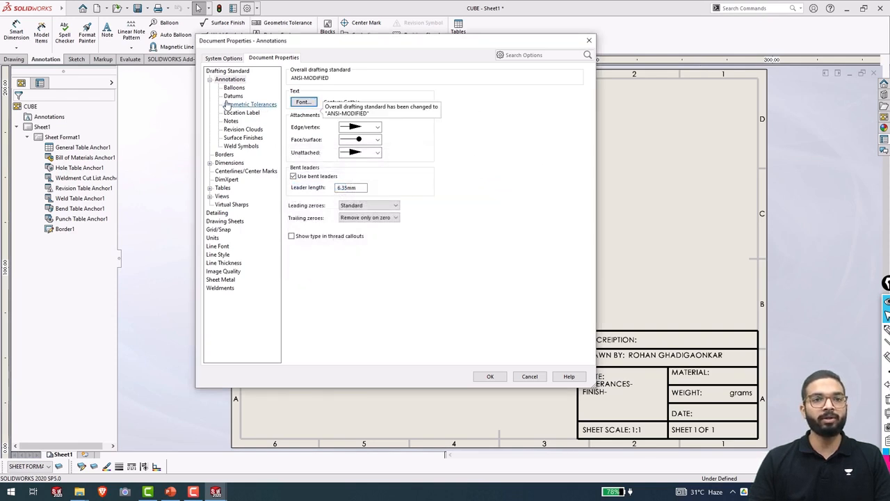
pyautogui.click(221, 196)
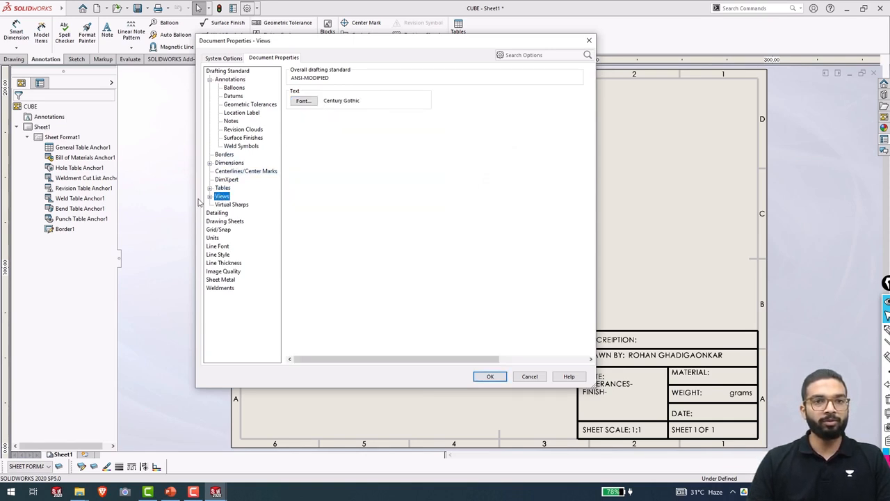
# Set the drawing-view text font to 8-point Century Gothic.
pyautogui.click(210, 196)
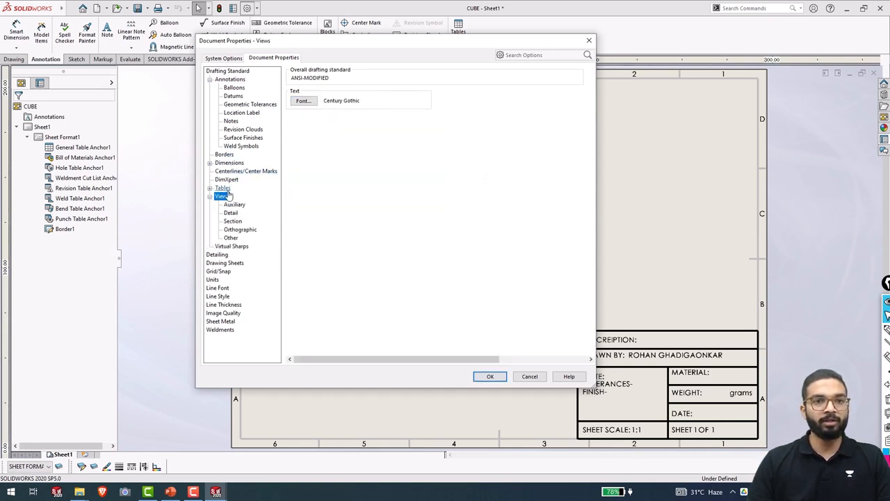
pyautogui.click(302, 101)
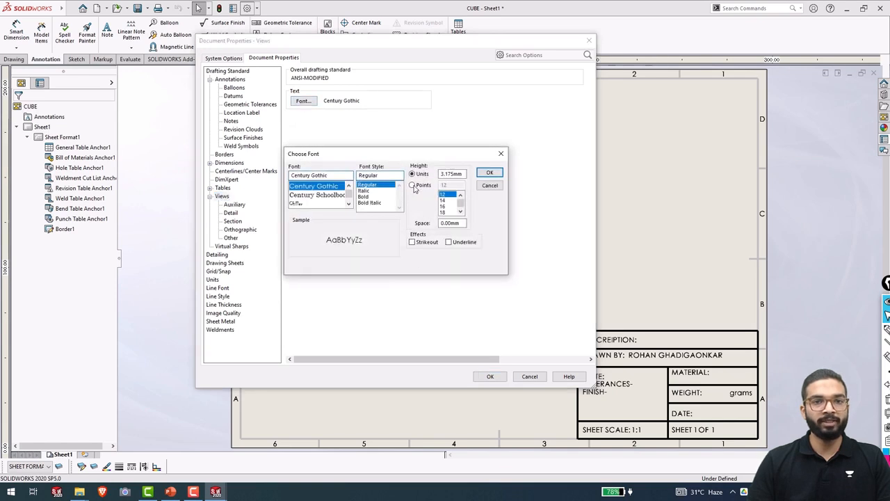
pyautogui.click(413, 186)
pyautogui.scroll(2, 449, 213)
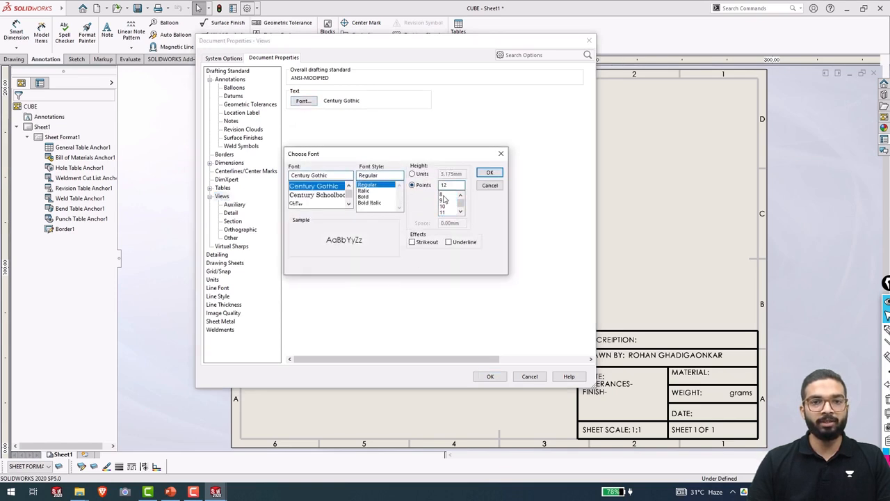
pyautogui.click(444, 200)
pyautogui.click(489, 173)
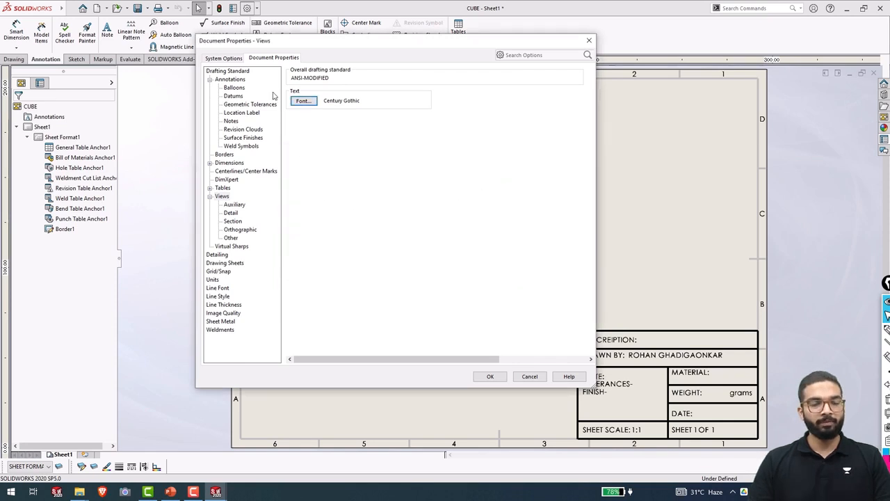
# Set the balloon text font to 8-point Century Gothic.
pyautogui.click(234, 88)
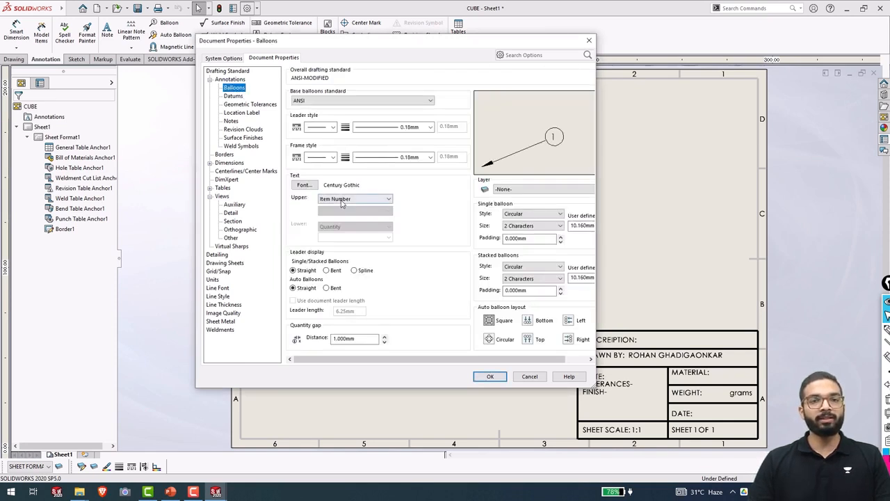
pyautogui.click(312, 186)
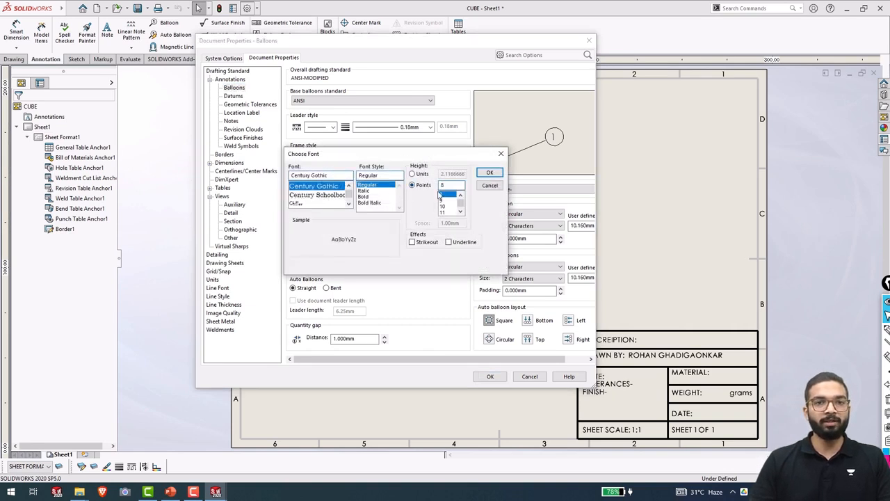
pyautogui.click(490, 173)
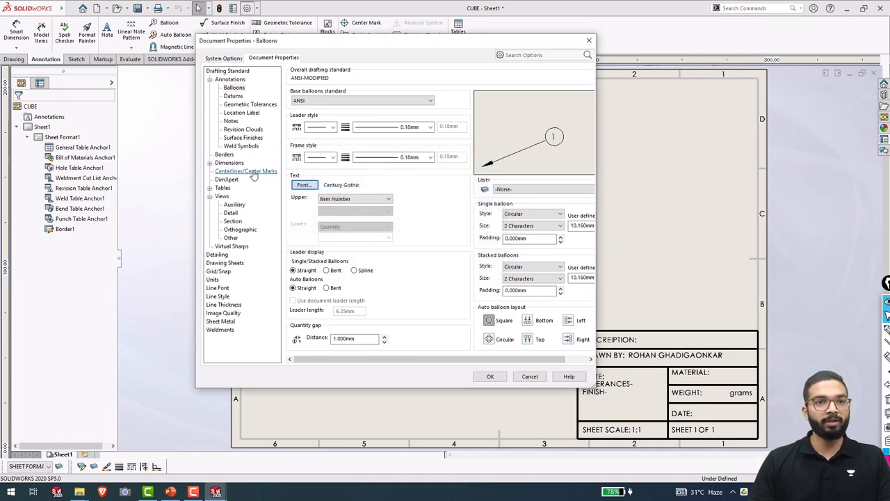
pyautogui.click(222, 163)
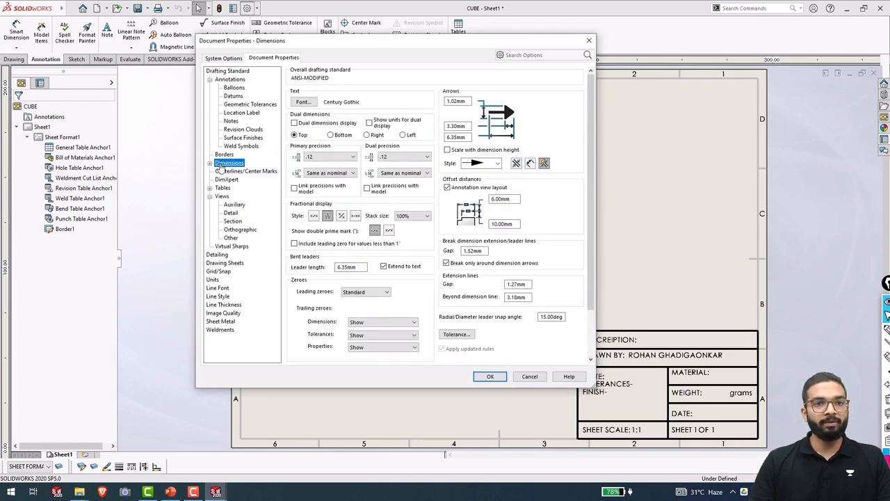
# Set the dimension text font to 8-point Century Gothic.
pyautogui.click(304, 102)
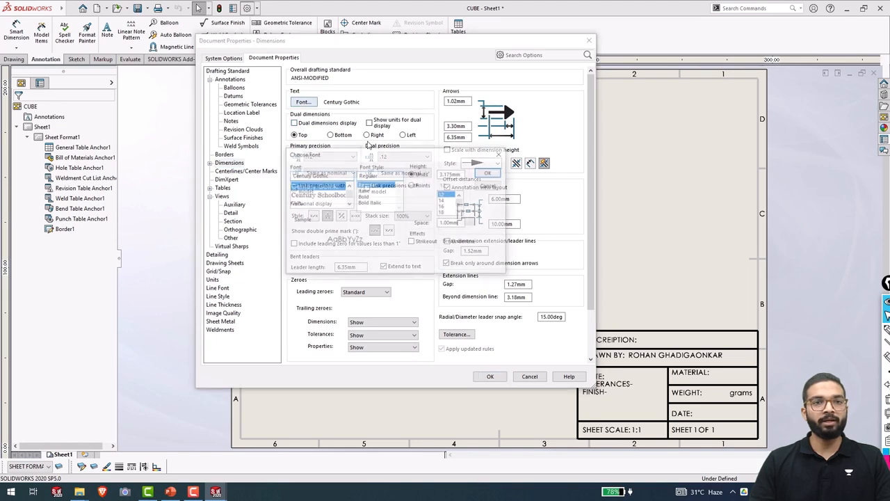
pyautogui.click(411, 185)
pyautogui.scroll(2, 449, 202)
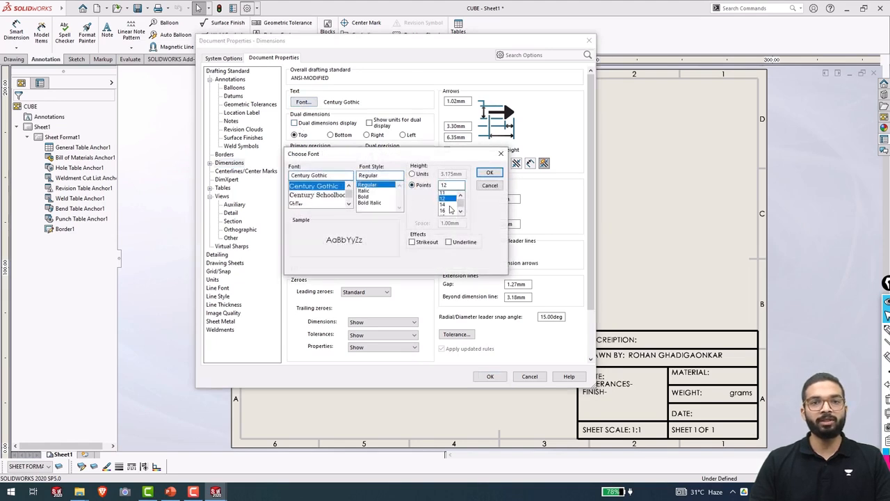
pyautogui.click(490, 172)
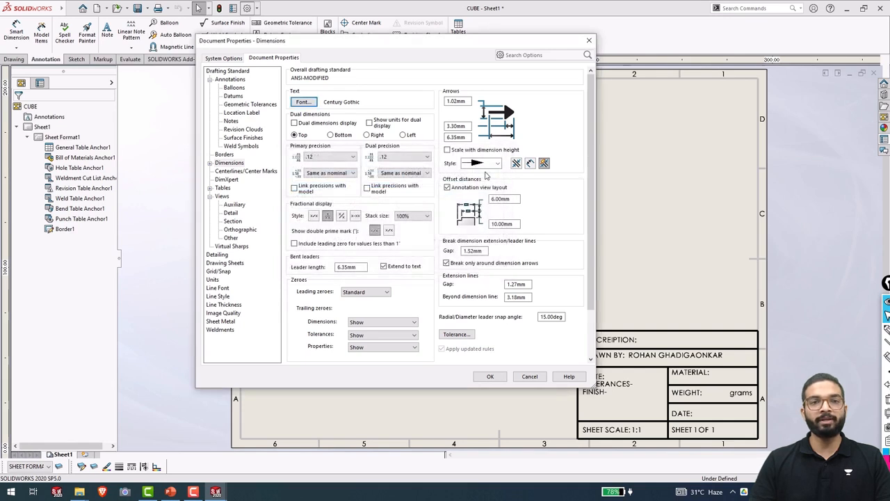
# Set both leading zeroes and trailing zeroes for dimensions to Remove.
pyautogui.click(338, 204)
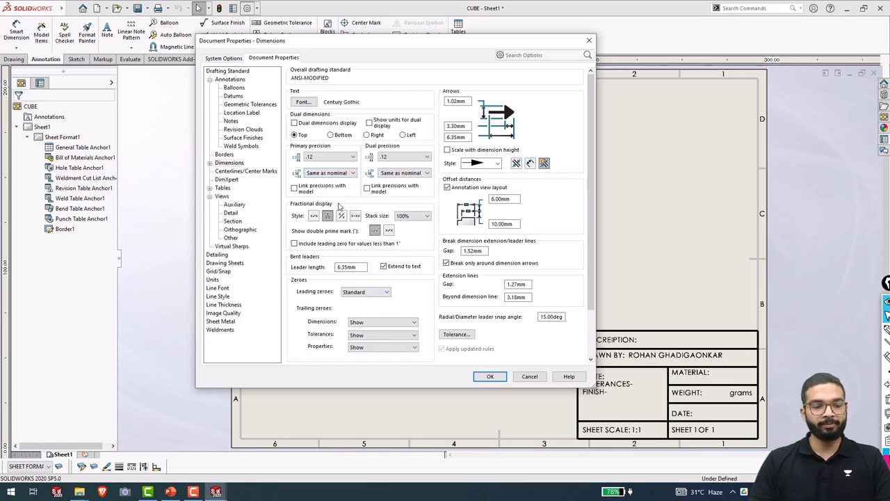
pyautogui.click(387, 296)
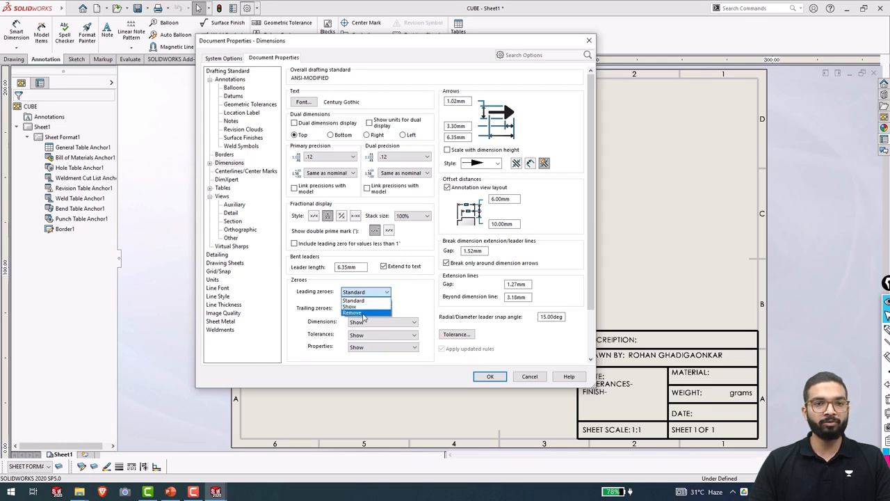
pyautogui.click(367, 313)
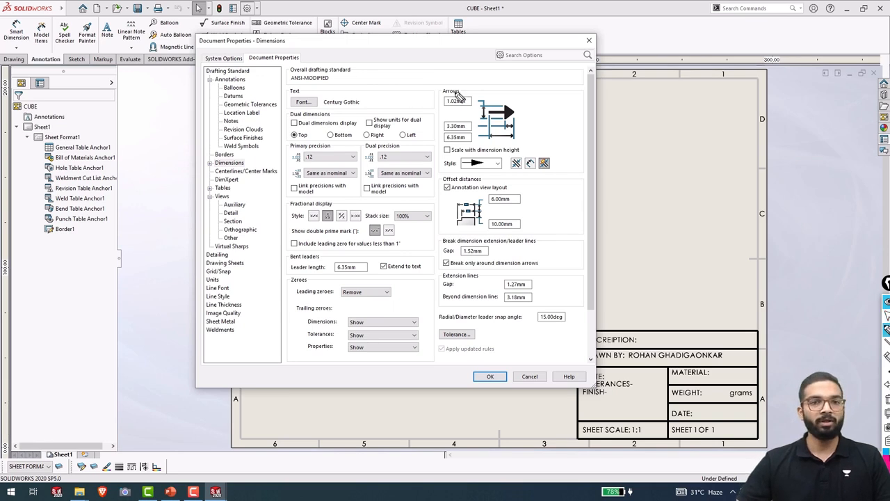
pyautogui.moveTo(633, 183)
pyautogui.mouseDown()
pyautogui.moveTo(655, 204)
pyautogui.moveTo(664, 188)
pyautogui.moveTo(653, 206)
pyautogui.mouseUp()
pyautogui.click(687, 201)
pyautogui.moveTo(715, 184)
pyautogui.mouseDown()
pyautogui.moveTo(706, 203)
pyautogui.moveTo(715, 185)
pyautogui.mouseUp()
pyautogui.moveTo(738, 185)
pyautogui.mouseDown()
pyautogui.moveTo(730, 203)
pyautogui.moveTo(739, 186)
pyautogui.moveTo(687, 207)
pyautogui.mouseUp()
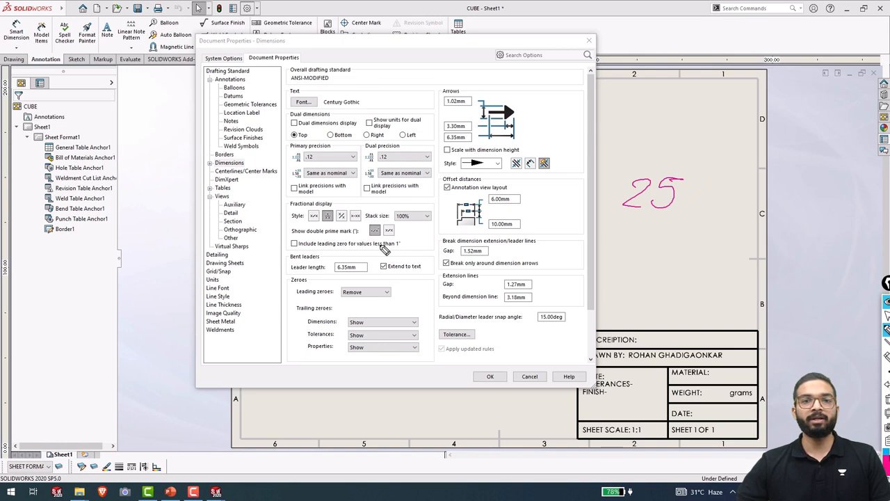
pyautogui.moveTo(618, 171); pyautogui.dragTo(605, 207)
pyautogui.moveTo(616, 171)
pyautogui.mouseDown()
pyautogui.moveTo(690, 184)
pyautogui.moveTo(635, 219)
pyautogui.mouseUp()
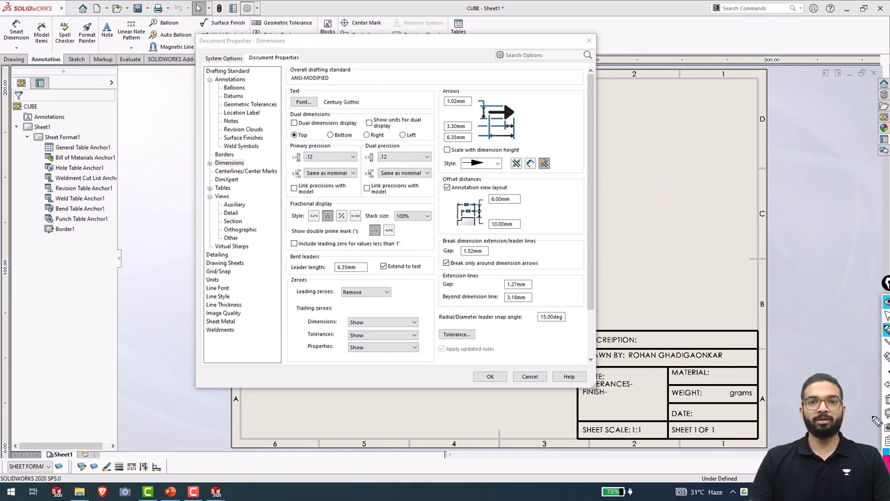
pyautogui.click(887, 316)
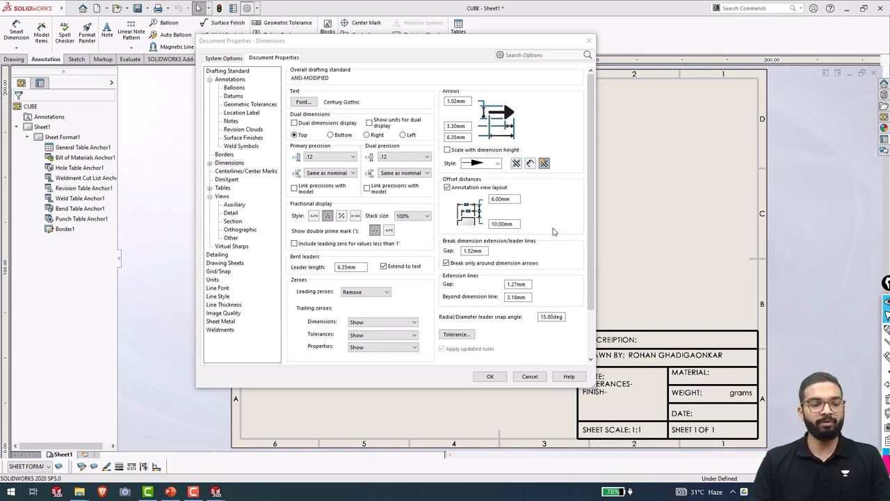
pyautogui.click(406, 322)
pyautogui.click(384, 339)
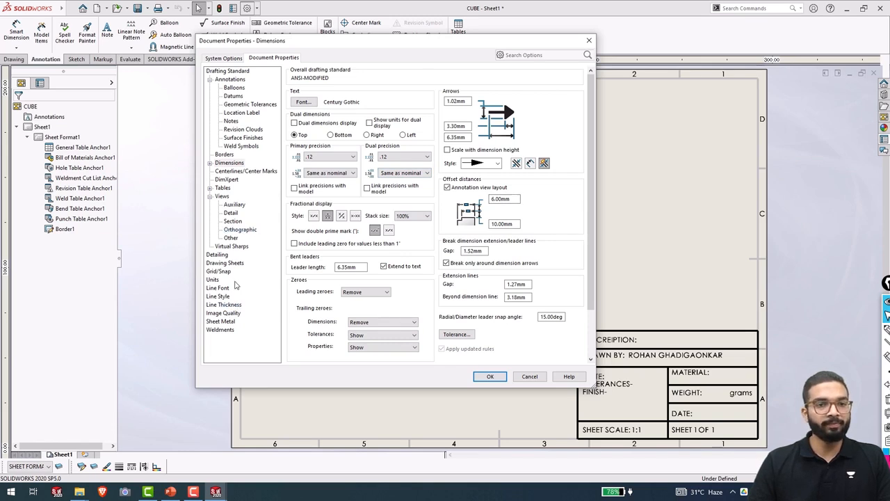
# Review the Line Thickness print settings, then show the Units page (MMGS, .12 decimals).
pyautogui.click(224, 304)
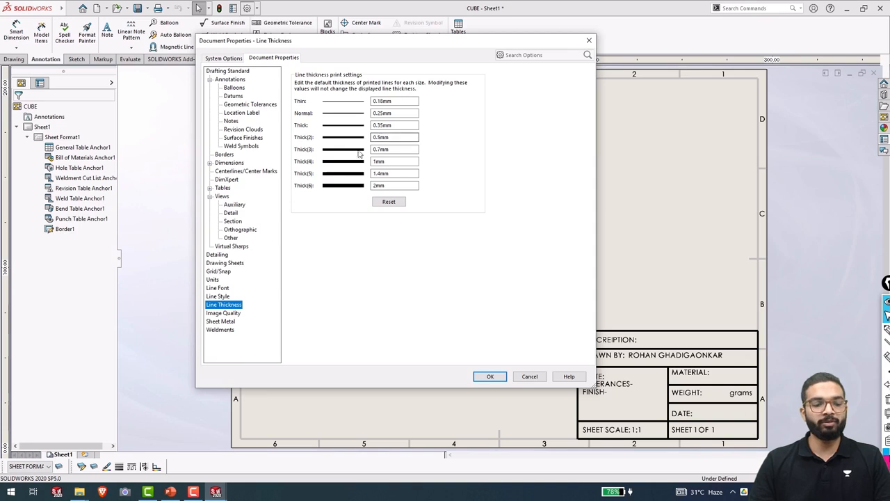
pyautogui.click(212, 279)
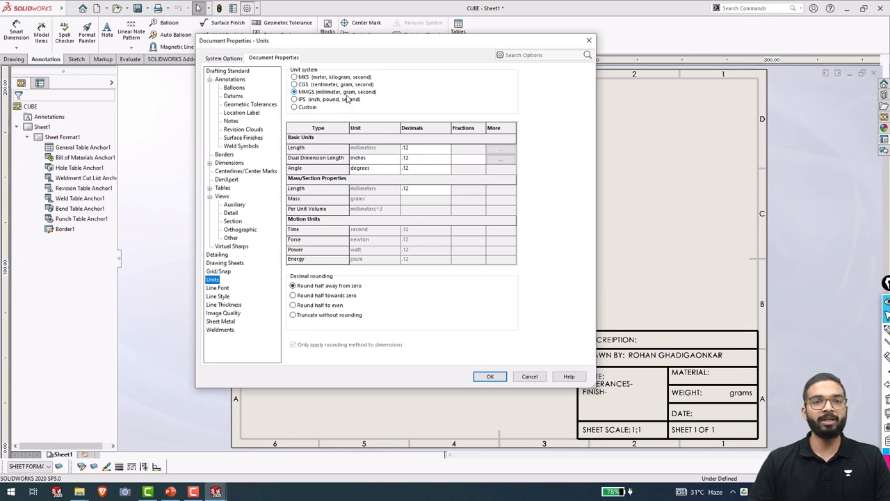
# Switch to a Custom unit system with mass measured in kilograms.
pyautogui.click(294, 108)
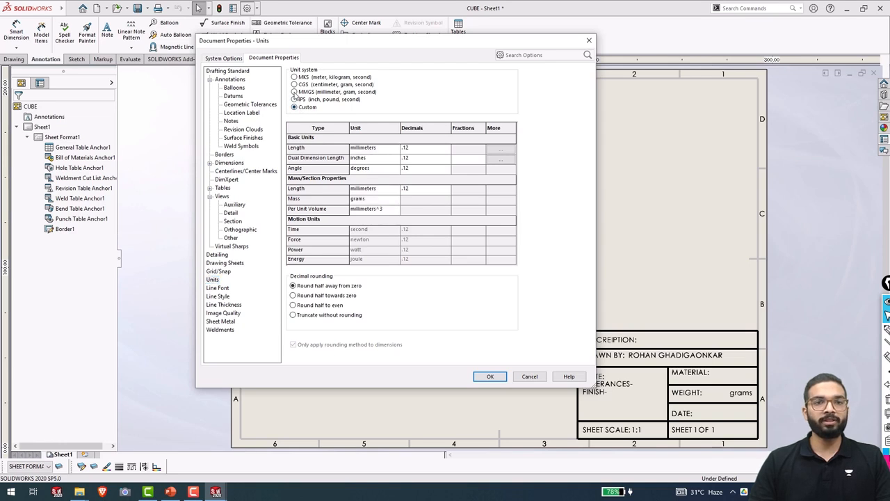
pyautogui.click(295, 92)
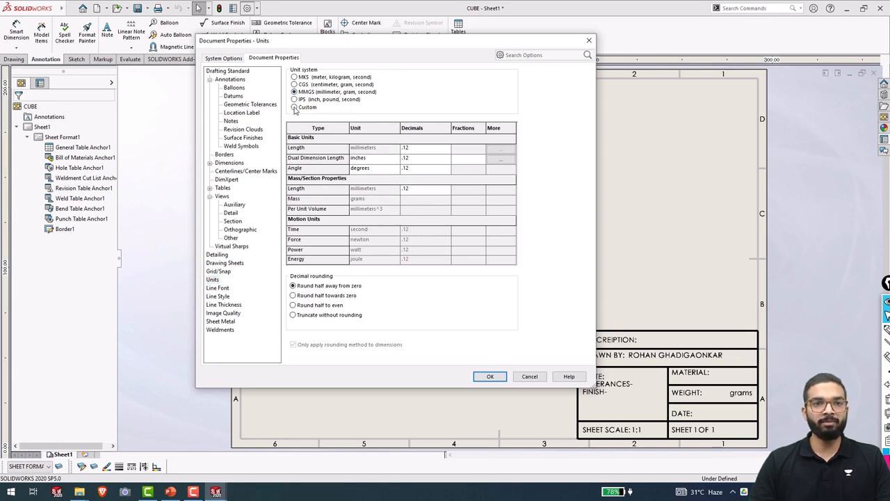
pyautogui.click(295, 108)
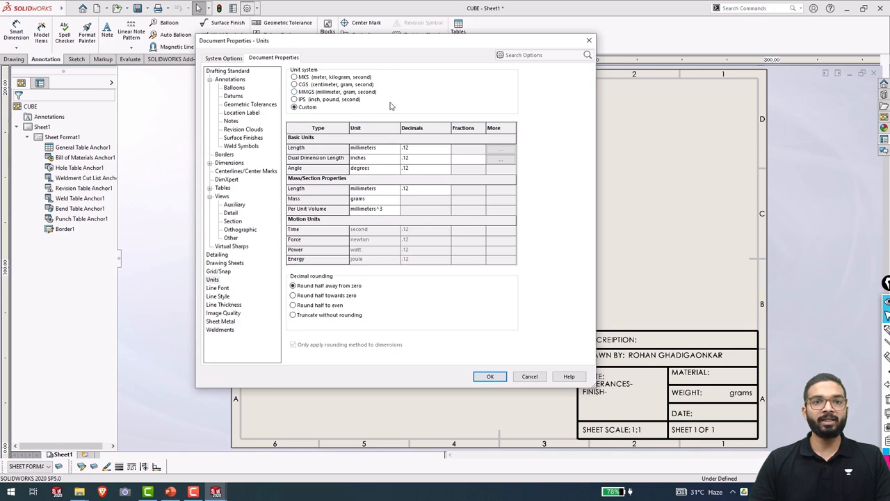
pyautogui.click(371, 201)
pyautogui.click(396, 200)
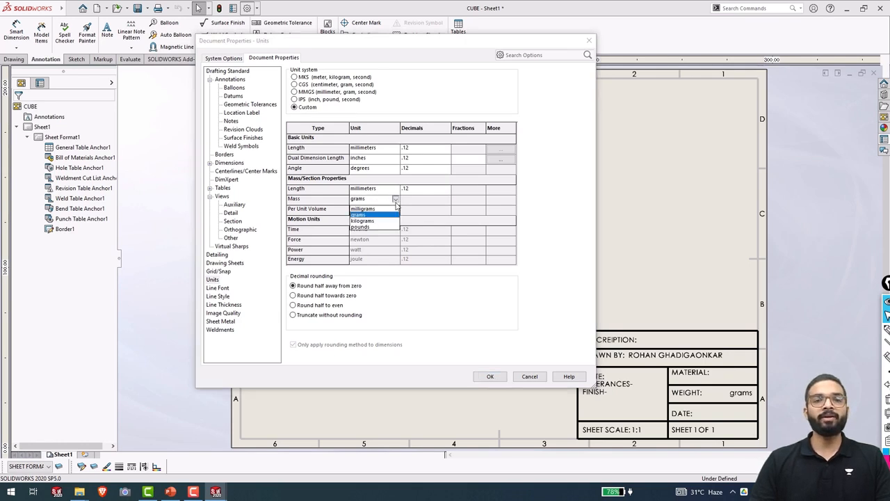
pyautogui.click(362, 221)
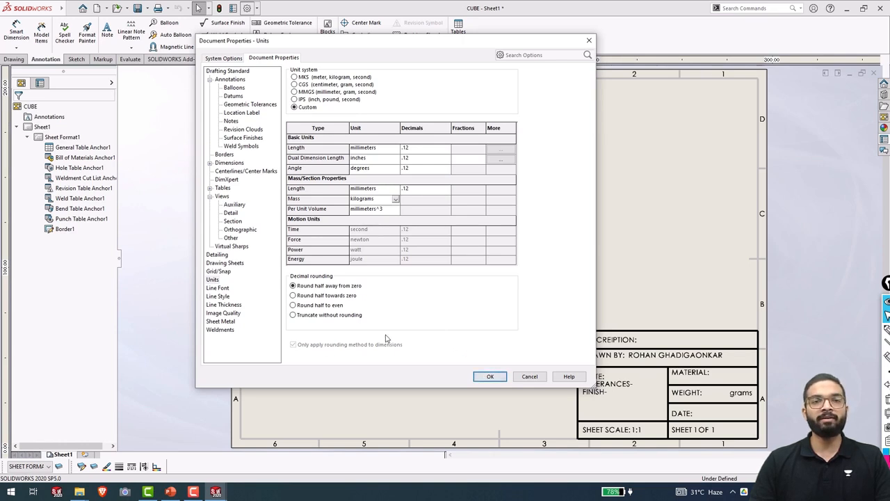
pyautogui.click(244, 188)
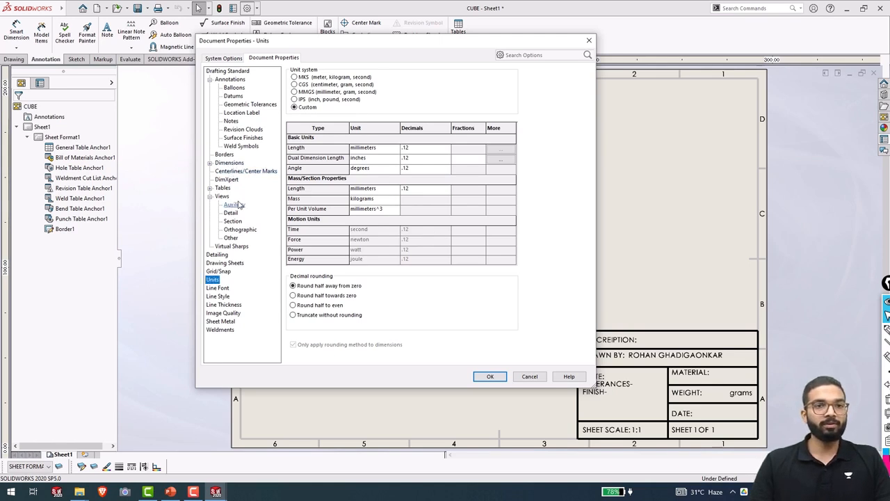
pyautogui.click(217, 255)
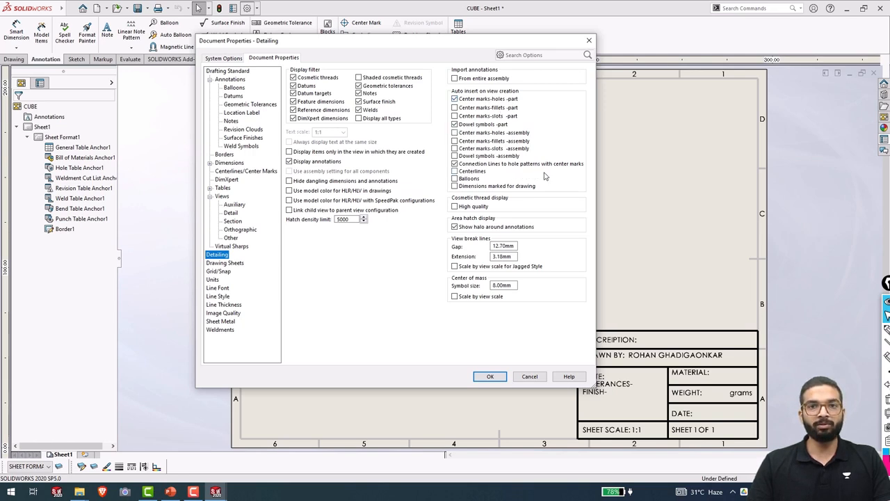
# Turn off auto-inserted center marks for part holes and accept the document properties.
pyautogui.click(455, 99)
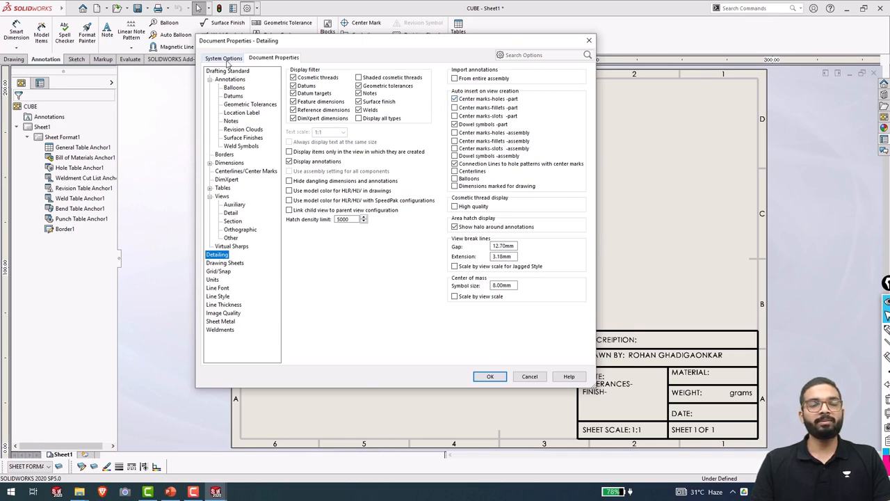
pyautogui.click(491, 377)
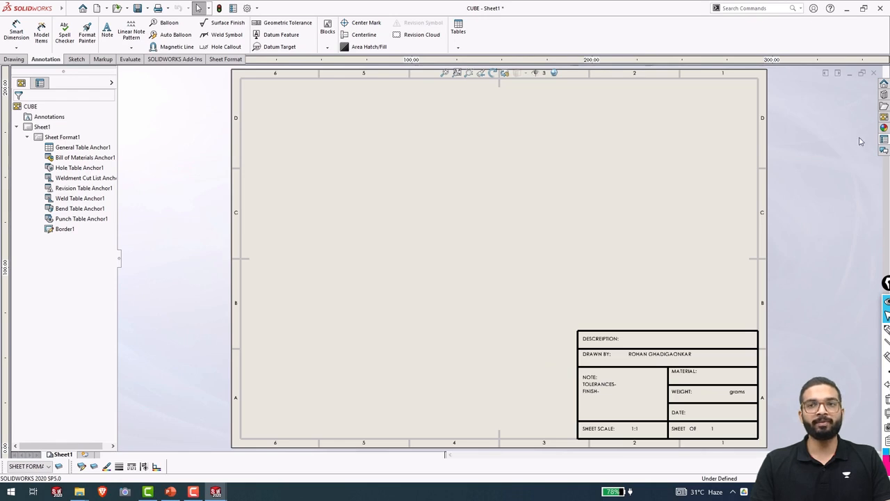
# Place the CUBE front view from the View Palette, plus projected top and right views.
pyautogui.click(884, 117)
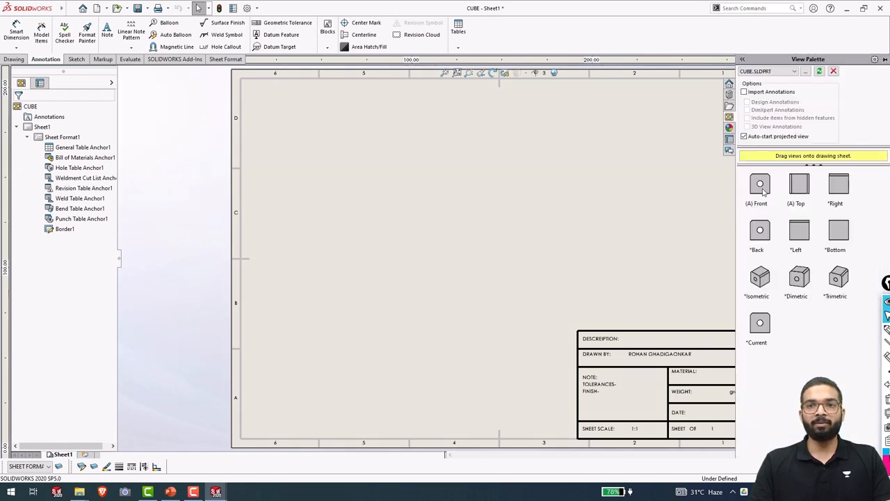
pyautogui.moveTo(760, 185); pyautogui.dragTo(378, 180)
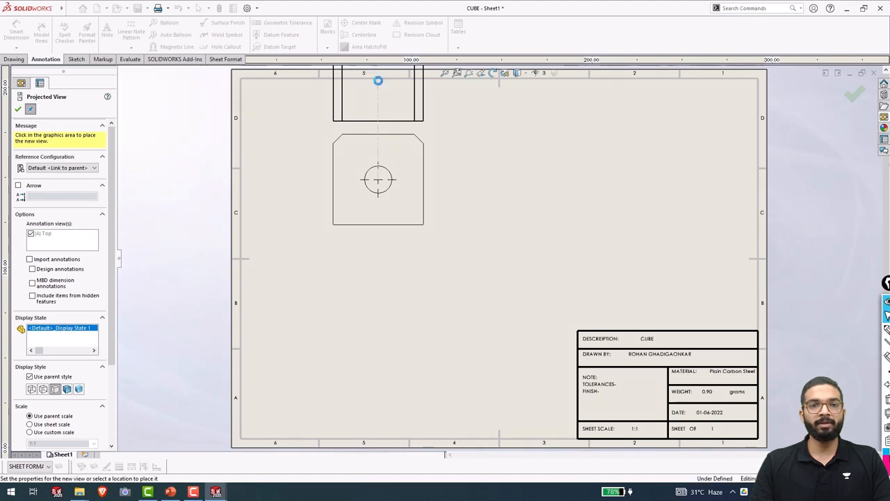
pyautogui.click(378, 80)
pyautogui.click(516, 197)
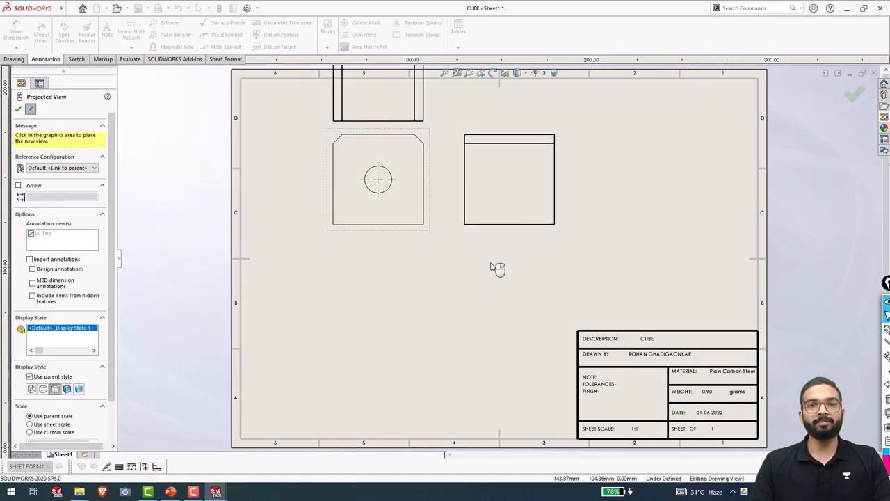
pyautogui.press('Escape')
# Move the three views down so the front view sits at the sheet's lower left.
pyautogui.click(427, 116)
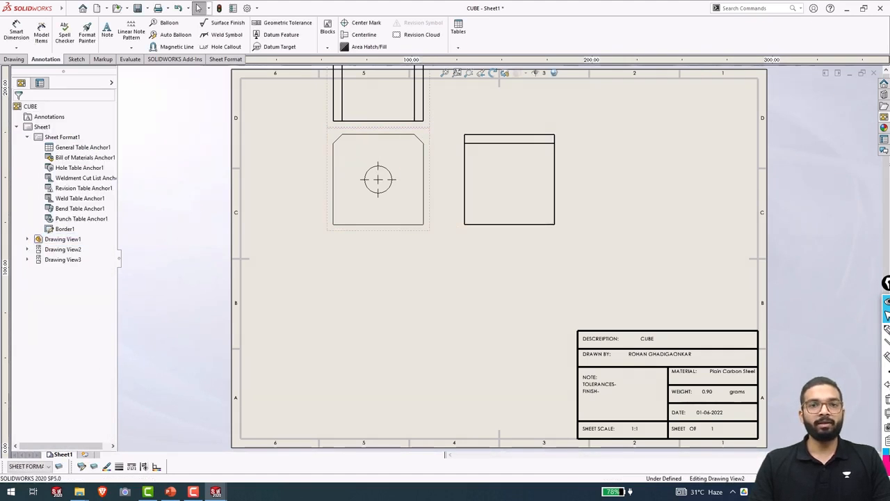
pyautogui.keyDown('ctrl'); pyautogui.click(405, 234); pyautogui.keyUp('ctrl')
pyautogui.keyDown('ctrl'); pyautogui.click(476, 230); pyautogui.keyUp('ctrl')
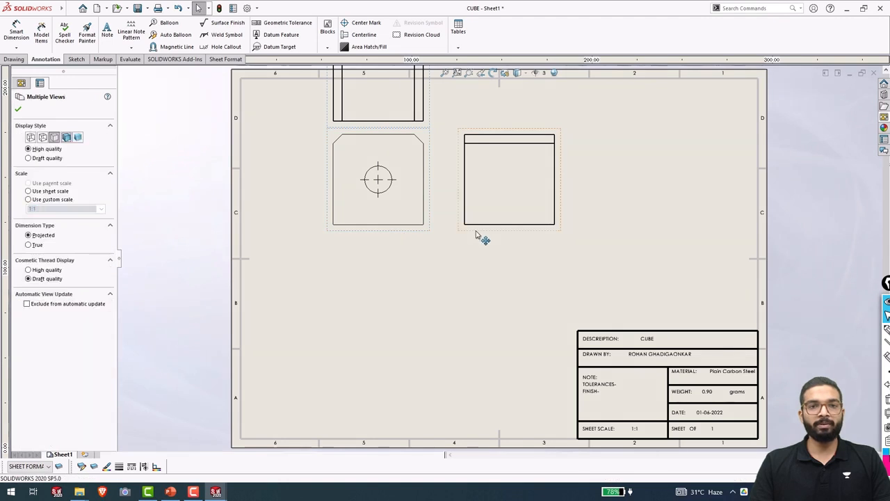
pyautogui.moveTo(391, 232)
pyautogui.mouseDown()
pyautogui.moveTo(390, 299)
pyautogui.moveTo(373, 338)
pyautogui.moveTo(374, 328)
pyautogui.mouseUp()
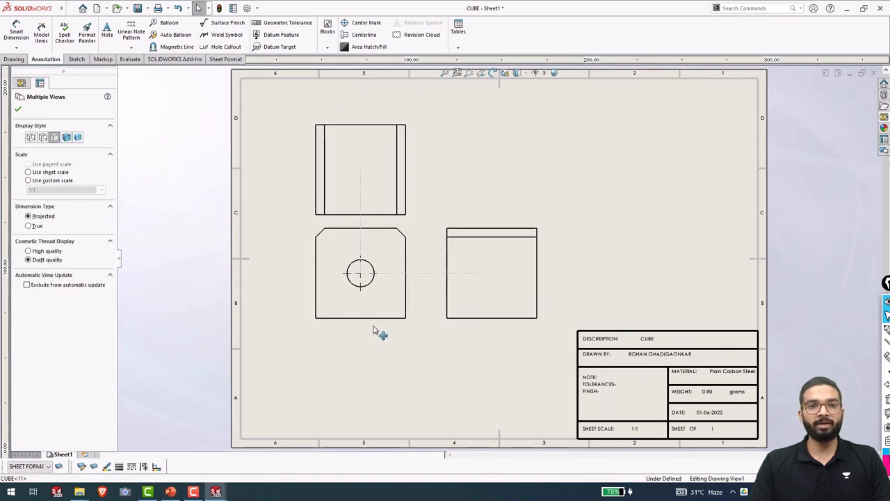
pyautogui.click(344, 140)
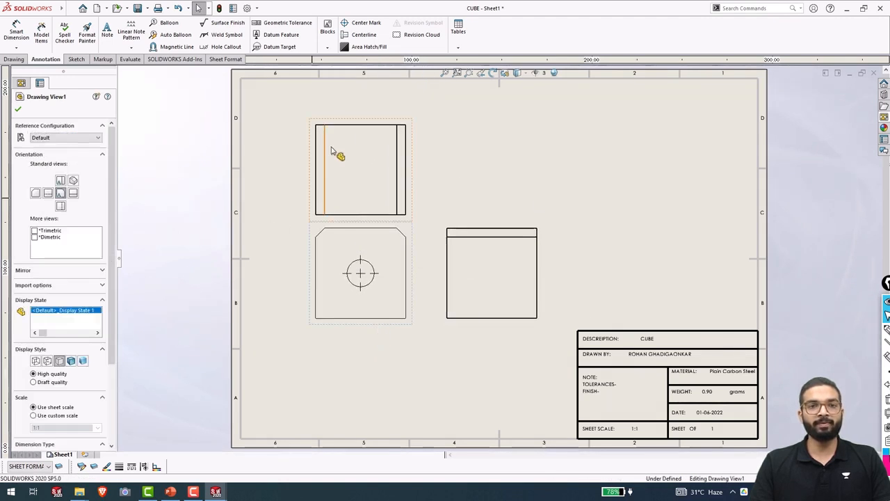
pyautogui.moveTo(348, 130); pyautogui.dragTo(353, 109)
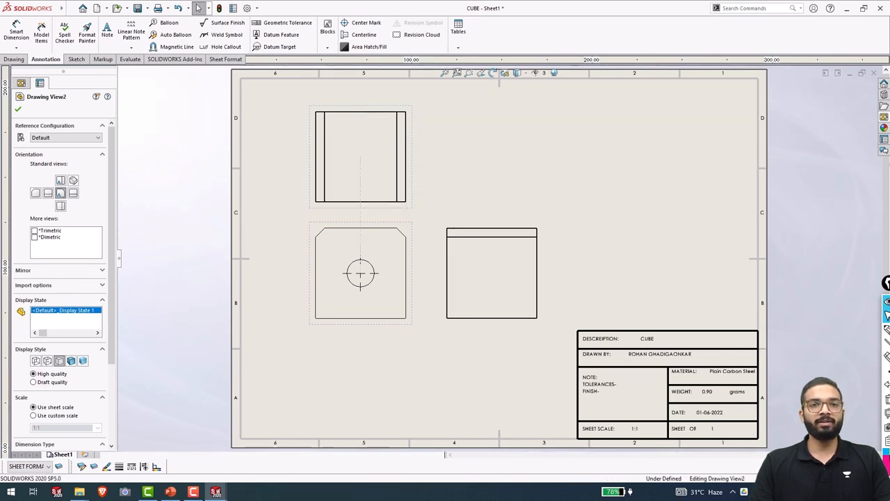
pyautogui.moveTo(345, 331)
pyautogui.mouseDown()
pyautogui.moveTo(339, 370)
pyautogui.moveTo(324, 367)
pyautogui.moveTo(318, 386)
pyautogui.moveTo(308, 369)
pyautogui.mouseUp()
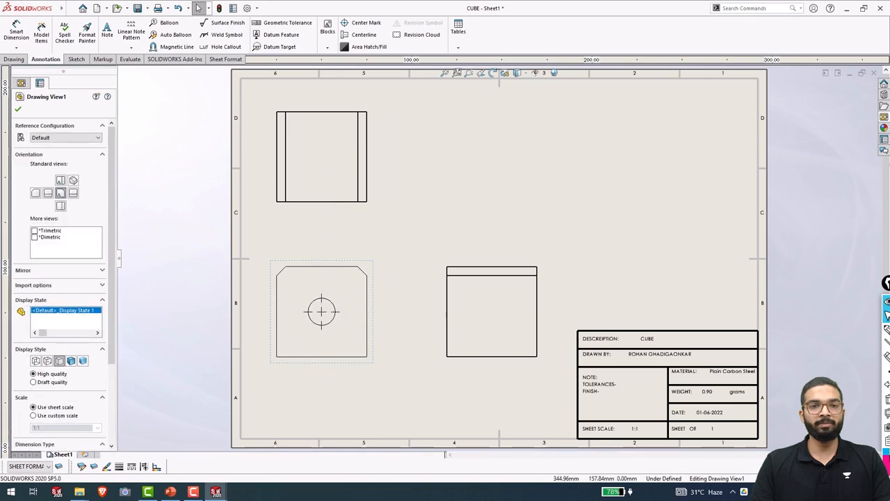
pyautogui.click(884, 138)
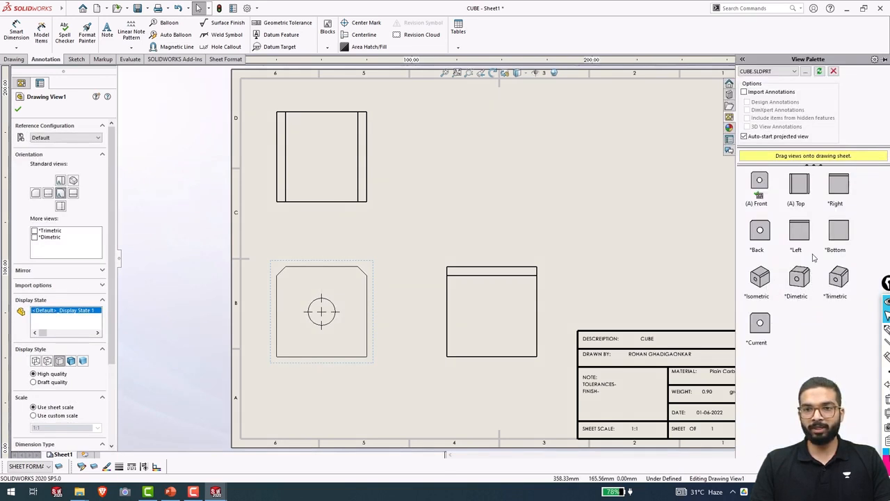
# Place an isometric view of CUBE at the sheet's upper right, shaded with edges, and fit the sheet.
pyautogui.moveTo(760, 278); pyautogui.dragTo(633, 167)
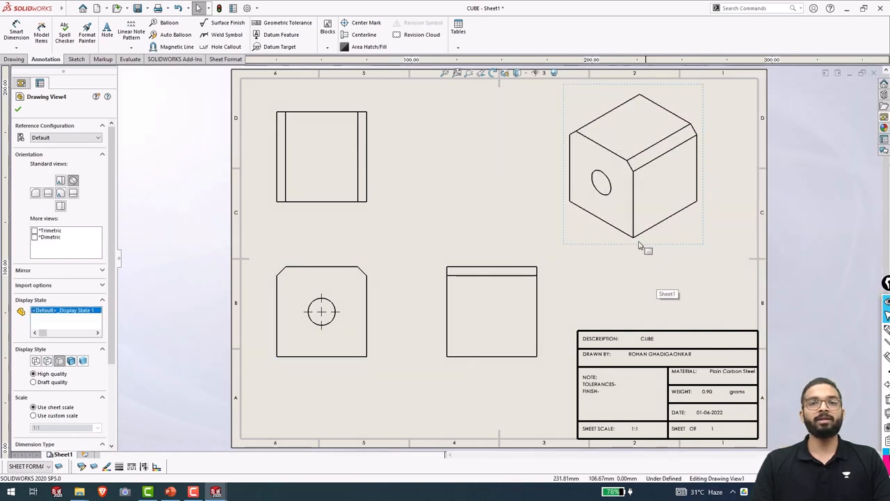
pyautogui.click(71, 361)
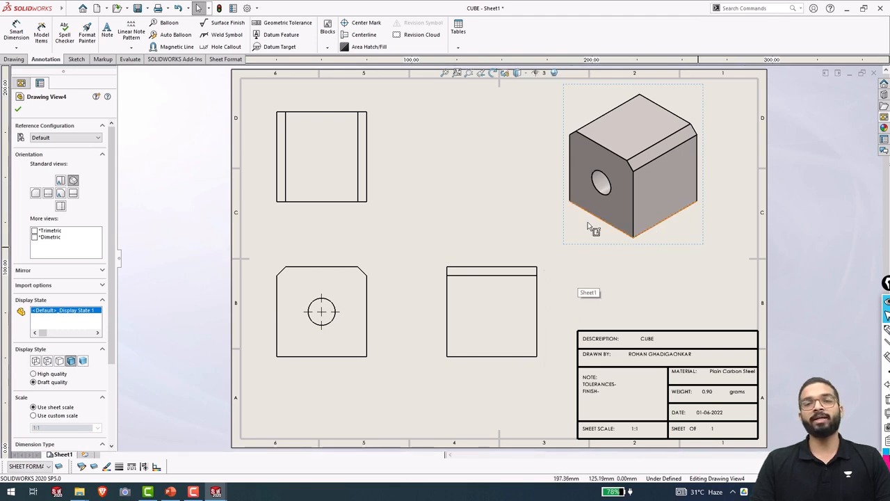
pyautogui.click(358, 339)
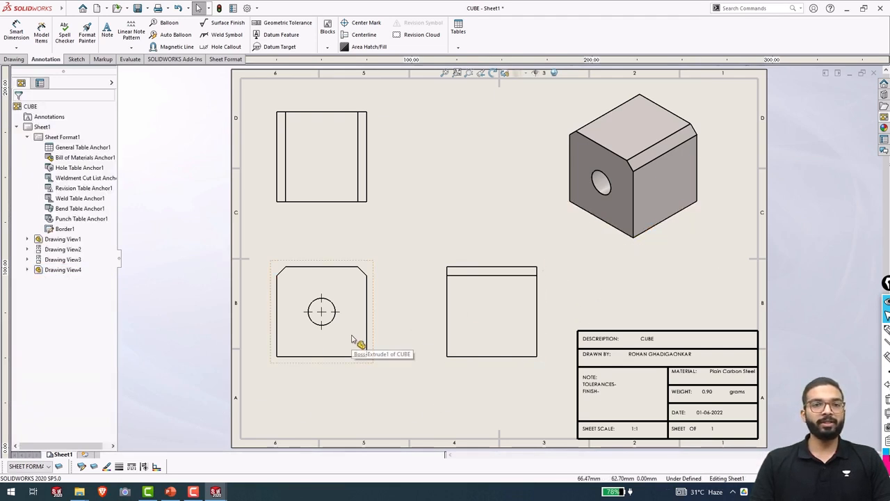
pyautogui.press('f')
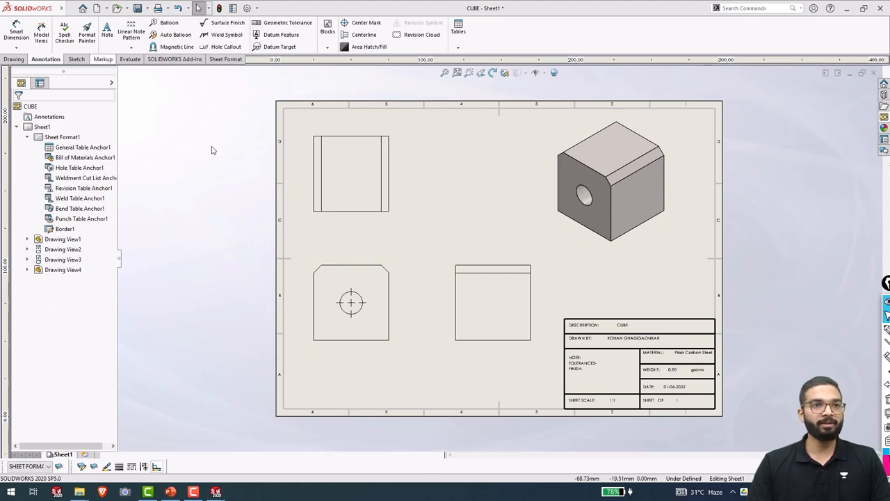
# Save the drawing as a Drawing Template (*.drwdot) named CUSTOM TEMPLATE.
pyautogui.click(147, 8)
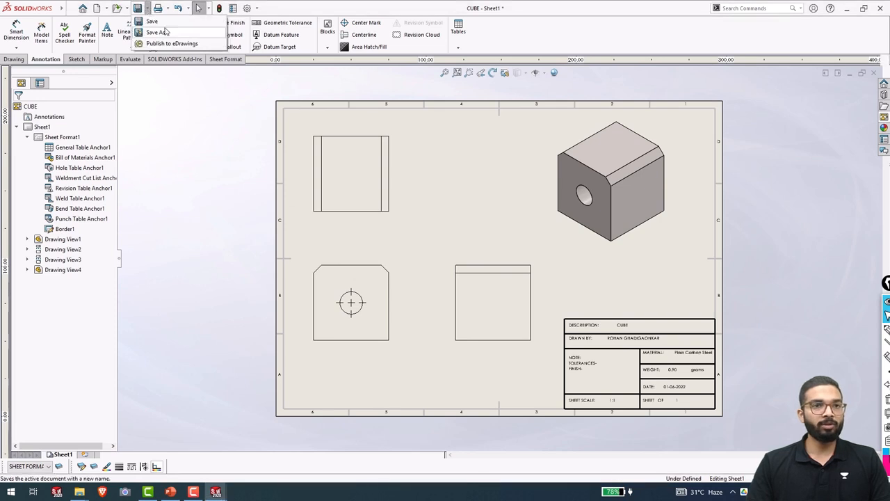
pyautogui.click(165, 32)
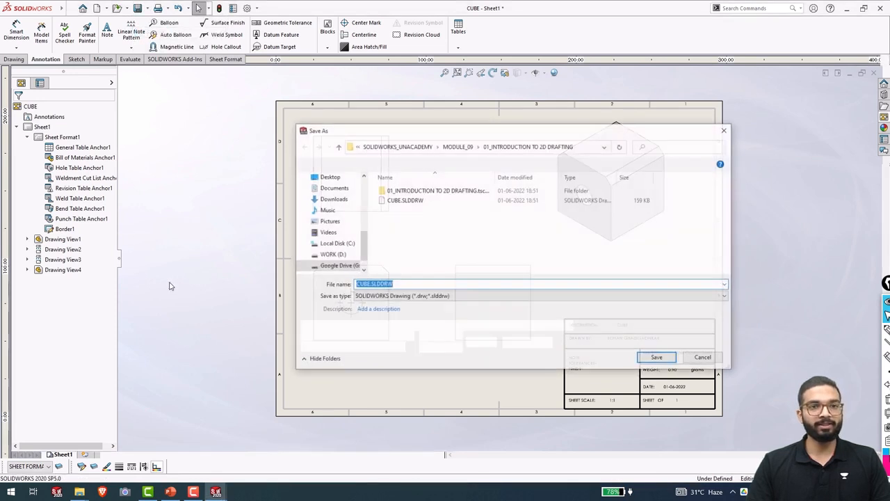
pyautogui.click(450, 298)
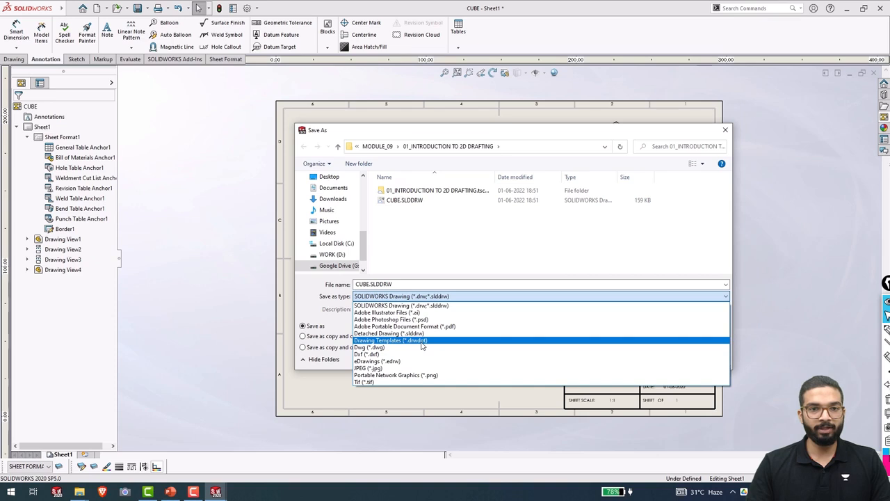
pyautogui.click(422, 341)
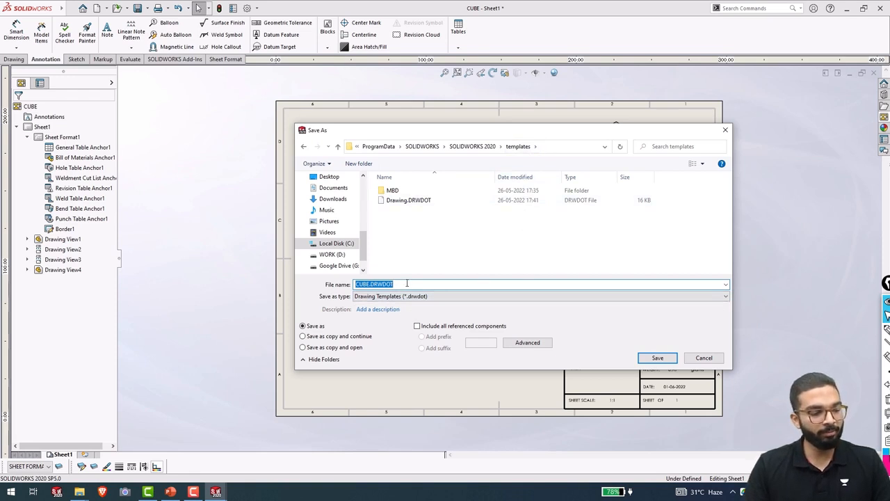
pyautogui.write('CUSTOM TEMPLATE')
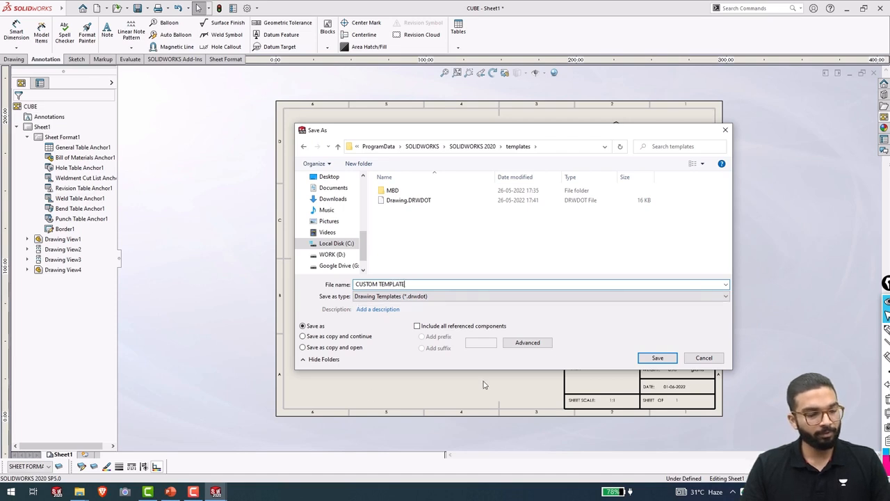
pyautogui.click(659, 359)
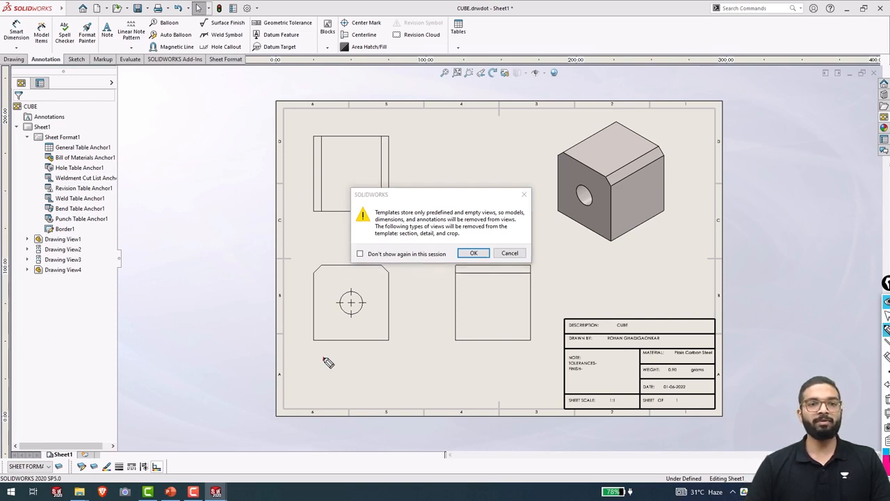
# Label the four views on screen as FV, TV, RHSV and IV.
pyautogui.moveTo(322, 353); pyautogui.dragTo(316, 381)
pyautogui.moveTo(318, 357)
pyautogui.mouseDown()
pyautogui.moveTo(351, 352)
pyautogui.moveTo(335, 366)
pyautogui.mouseUp()
pyautogui.moveTo(348, 358)
pyautogui.mouseDown()
pyautogui.moveTo(359, 374)
pyautogui.moveTo(369, 354)
pyautogui.mouseUp()
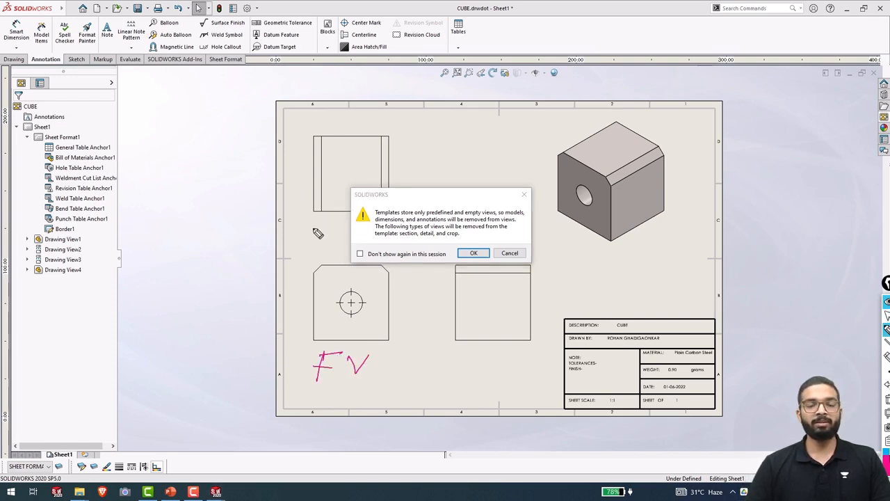
pyautogui.moveTo(309, 225); pyautogui.dragTo(341, 223)
pyautogui.moveTo(320, 225)
pyautogui.mouseDown()
pyautogui.moveTo(319, 245)
pyautogui.moveTo(342, 224)
pyautogui.mouseUp()
pyautogui.moveTo(453, 369)
pyautogui.mouseDown()
pyautogui.moveTo(517, 362)
pyautogui.moveTo(530, 348)
pyautogui.mouseUp()
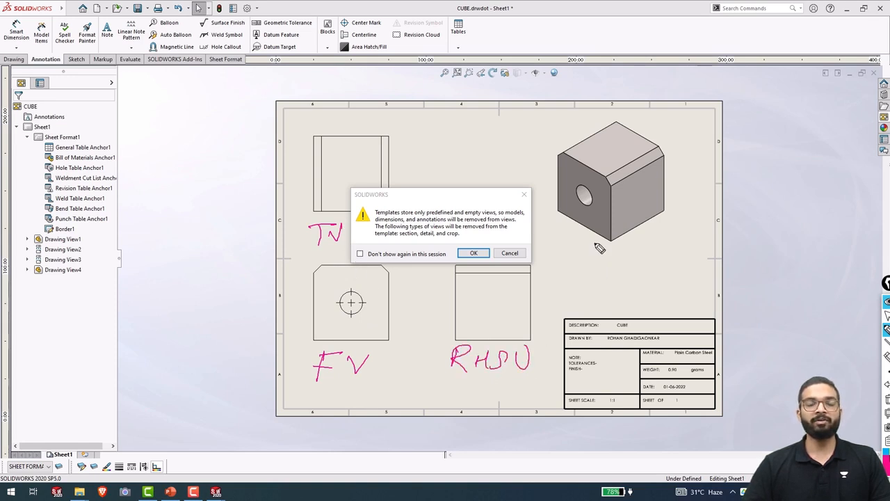
pyautogui.moveTo(592, 240)
pyautogui.mouseDown()
pyautogui.moveTo(590, 264)
pyautogui.moveTo(621, 239)
pyautogui.moveTo(641, 242)
pyautogui.mouseUp()
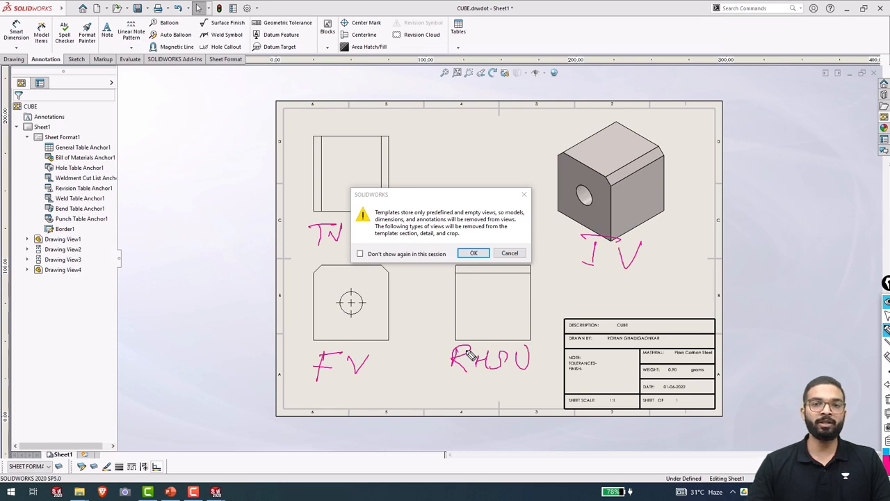
# Clear the on-screen labels and accept converting the views to empty template views.
pyautogui.hotkey('ctrl', 'shift', '7')
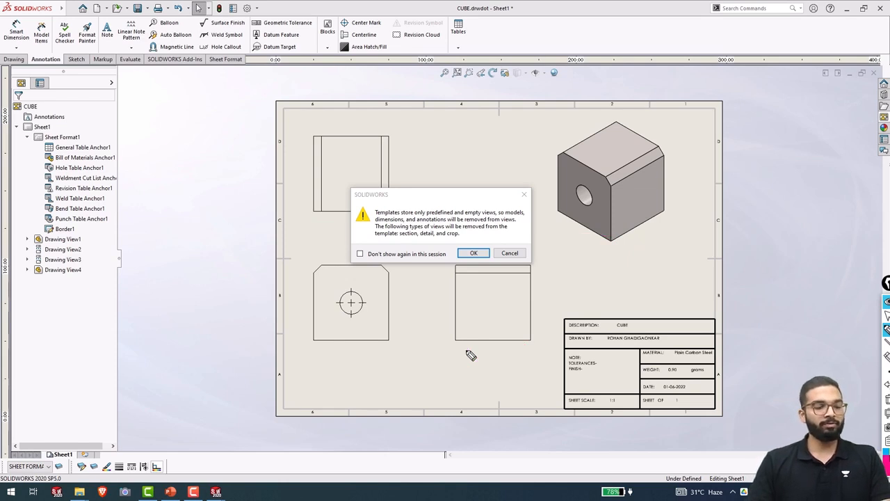
pyautogui.hotkey('ctrl', 'shift', '1')
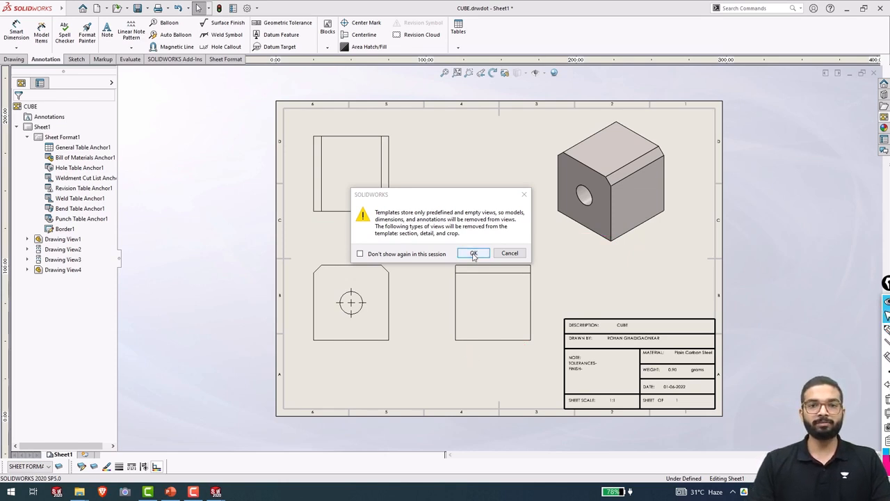
pyautogui.click(473, 254)
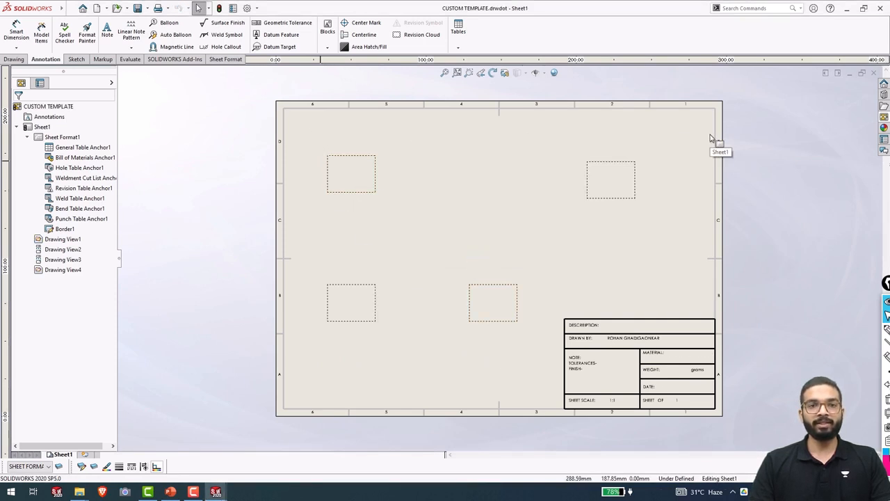
# Check the properties of the four empty views, then save CUSTOM TEMPLATE and close it.
pyautogui.click(345, 197)
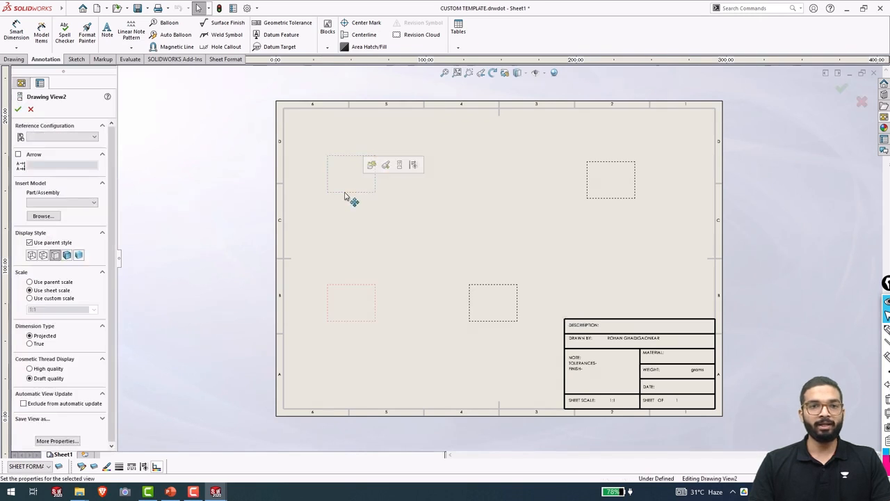
pyautogui.click(364, 330)
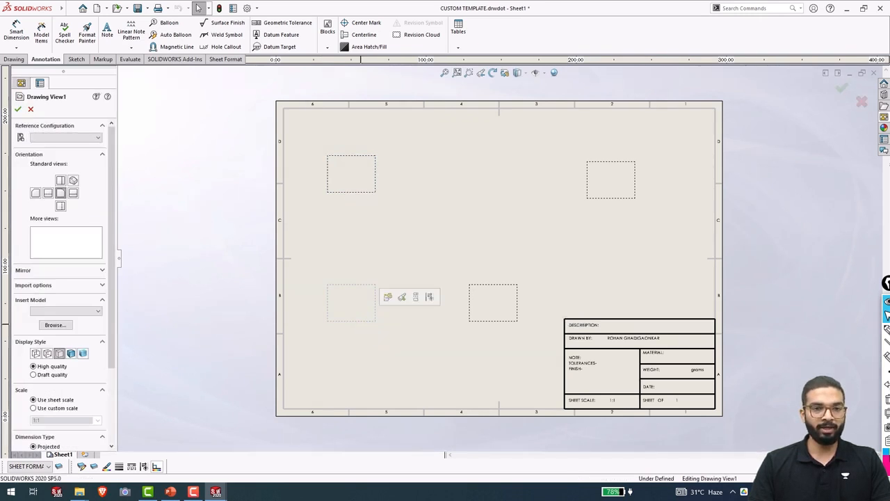
pyautogui.click(511, 325)
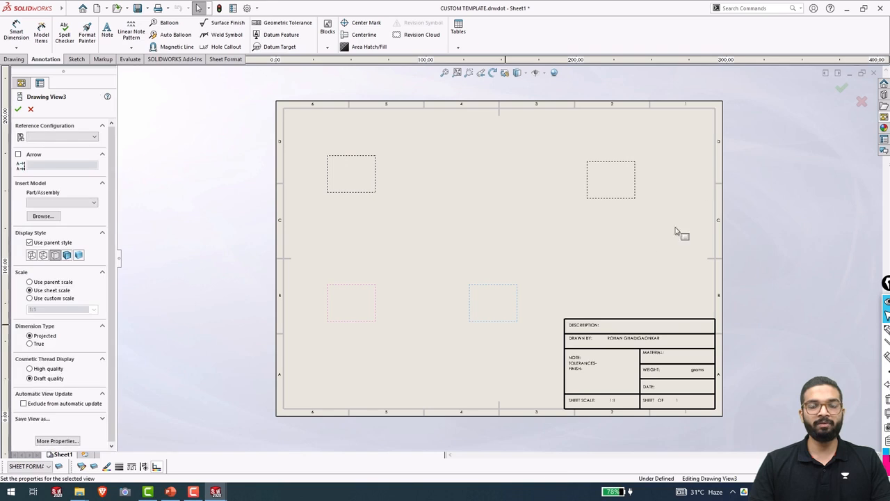
pyautogui.click(619, 206)
pyautogui.click(186, 281)
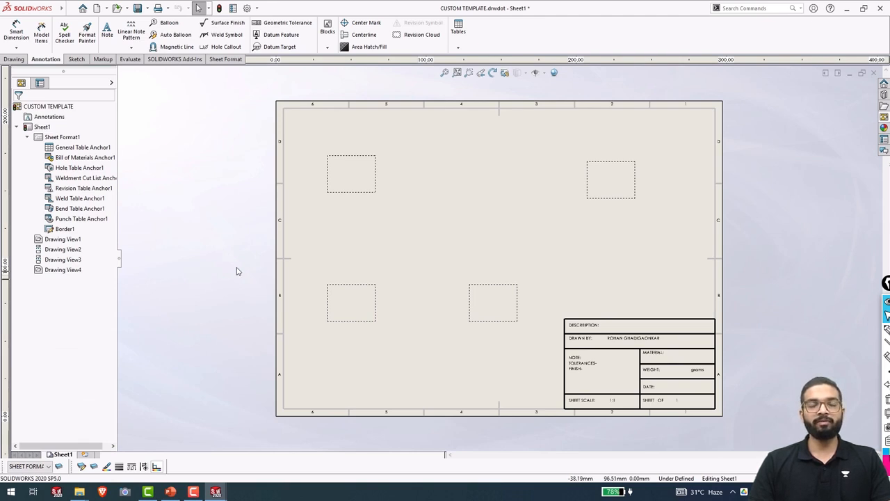
pyautogui.hotkey('ctrl', 's')
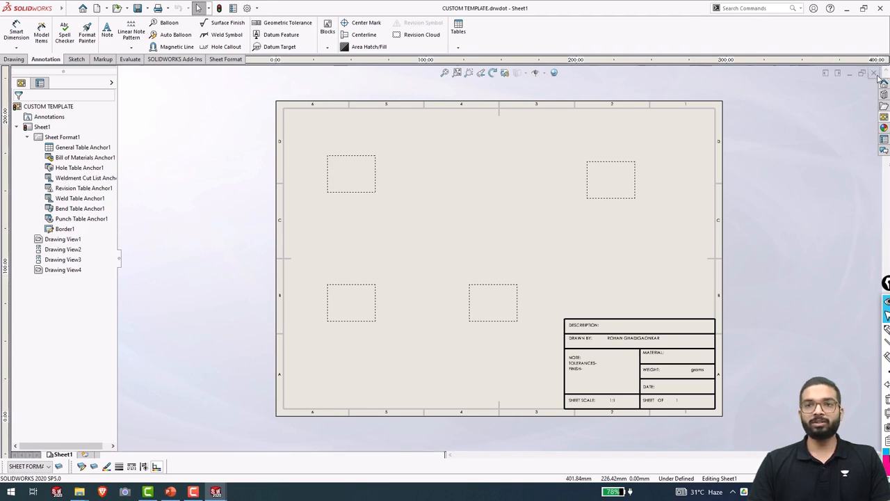
pyautogui.click(862, 77)
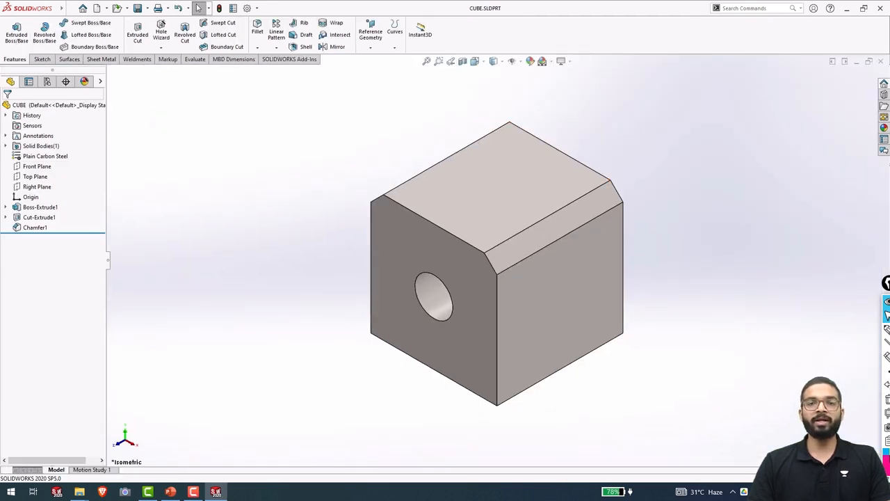
# Close the CUBE part and create new drawing Draw2 from CUSTOM TEMPLATE via the Advanced templates list.
pyautogui.click(883, 63)
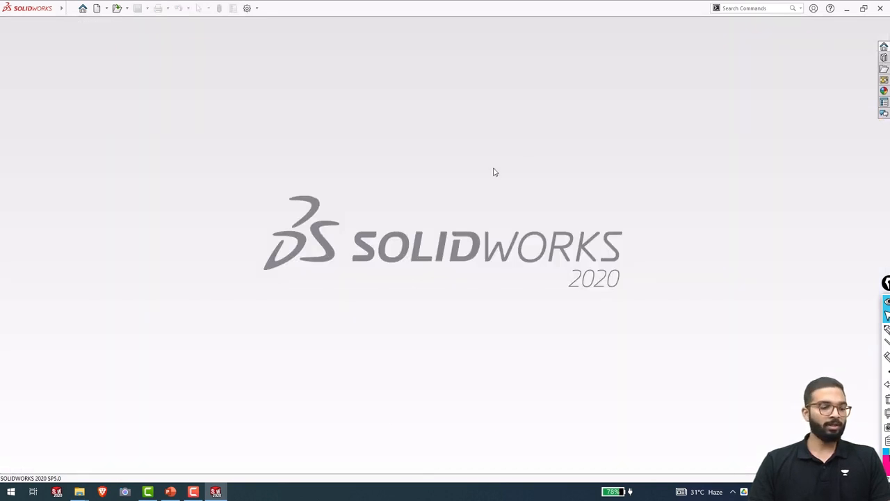
pyautogui.hotkey('ctrl', 'n')
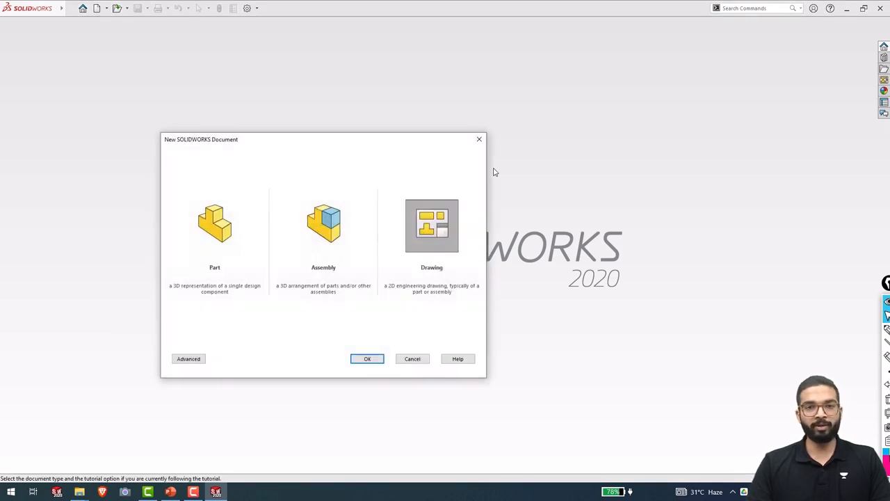
pyautogui.click(187, 359)
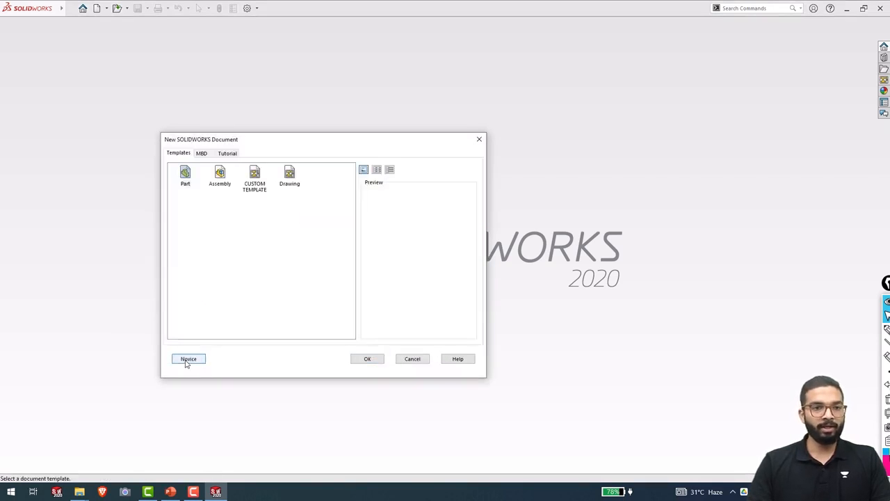
pyautogui.click(254, 185)
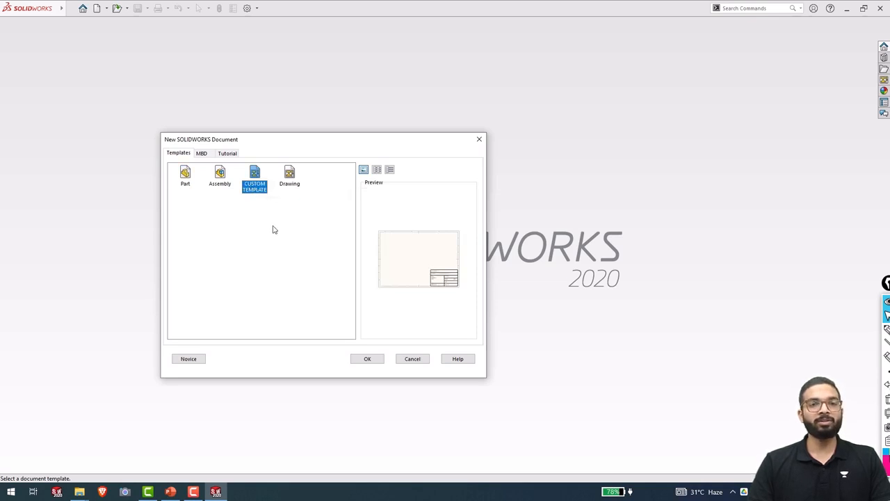
pyautogui.doubleClick(255, 178)
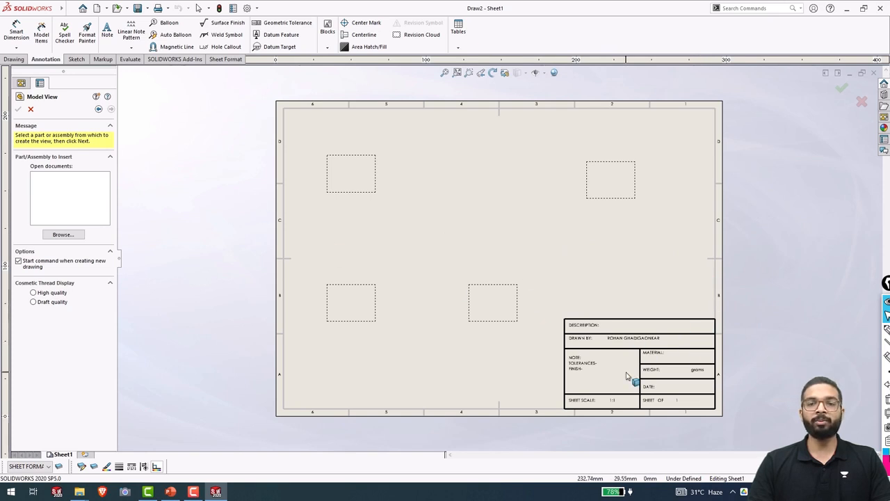
pyautogui.scroll(-2, 626, 377)
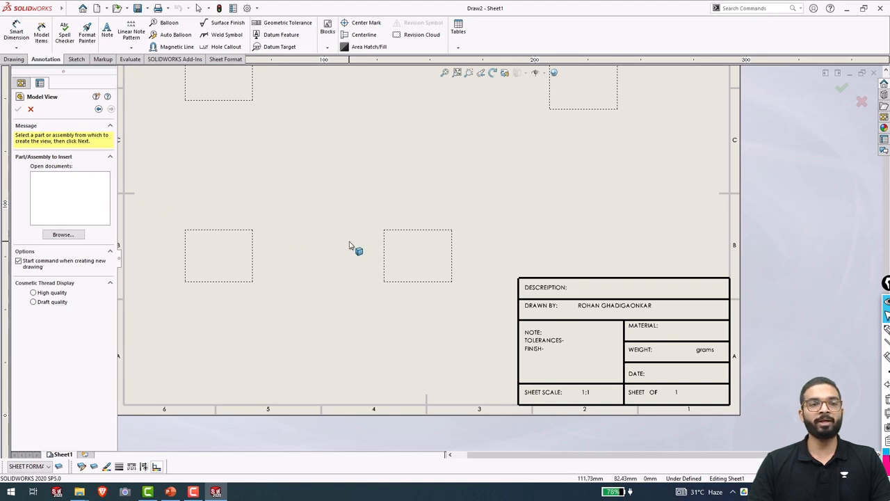
pyautogui.scroll(1, 351, 247)
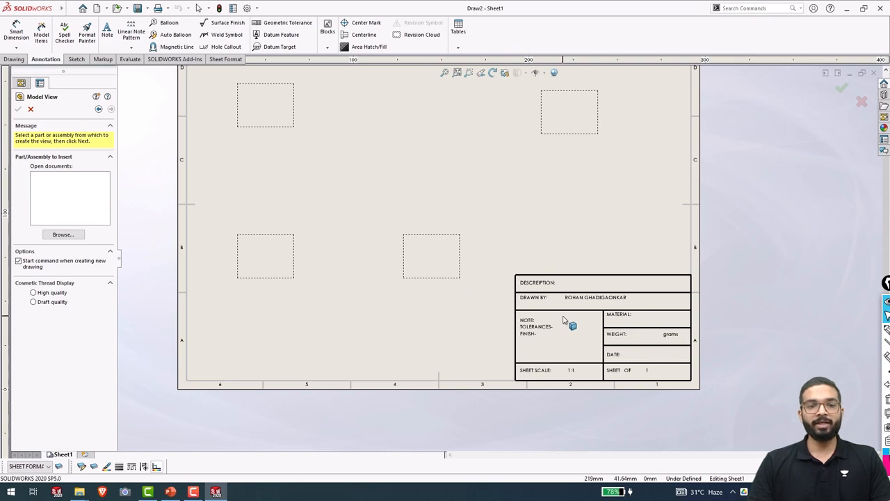
pyautogui.press('f')
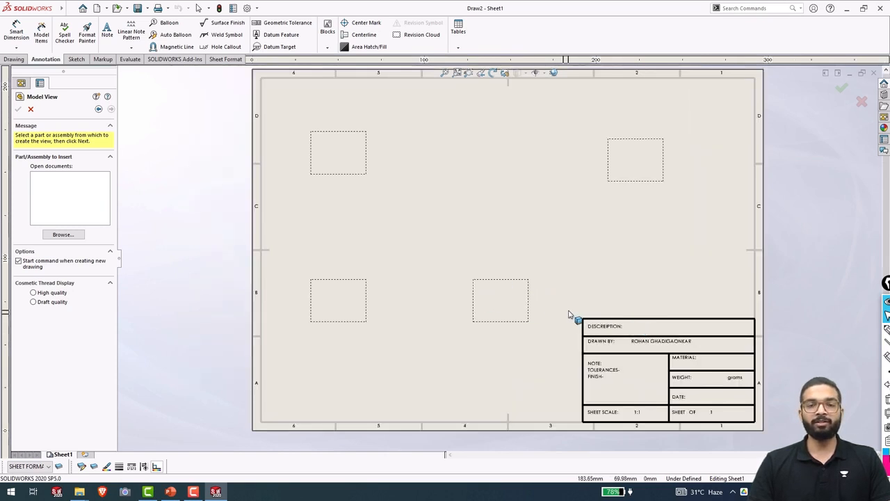